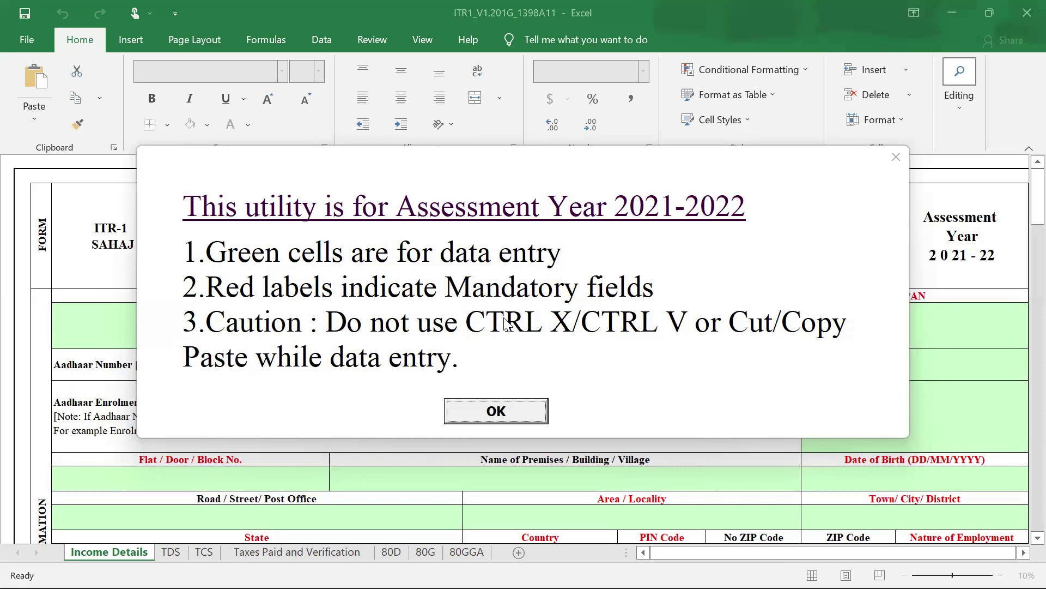
- Dismiss the Assessment Year 2021-2022 notice and switch to the Edge browser window
key(Return)
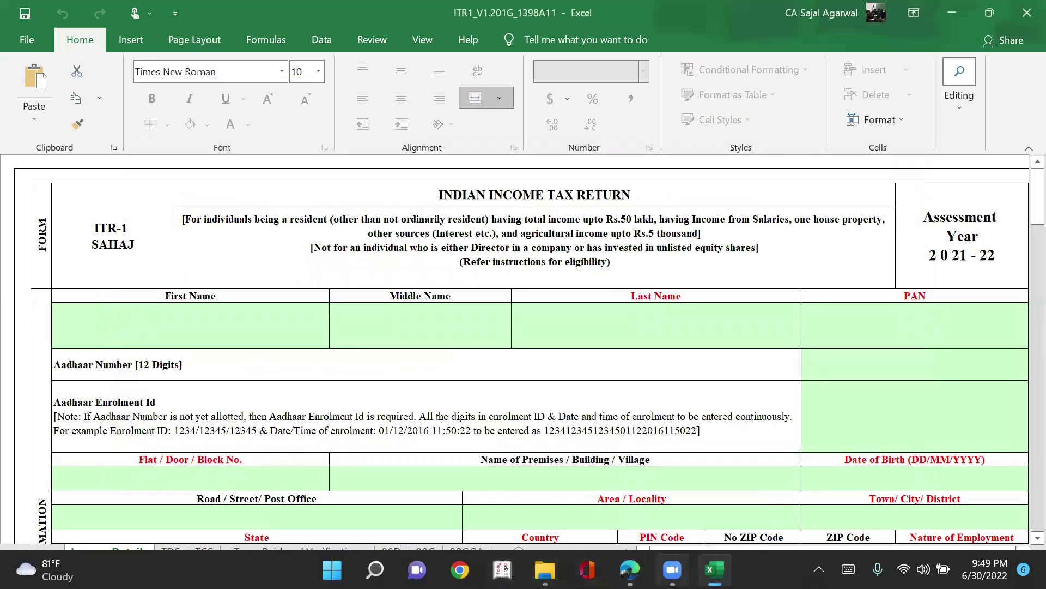
click(629, 569)
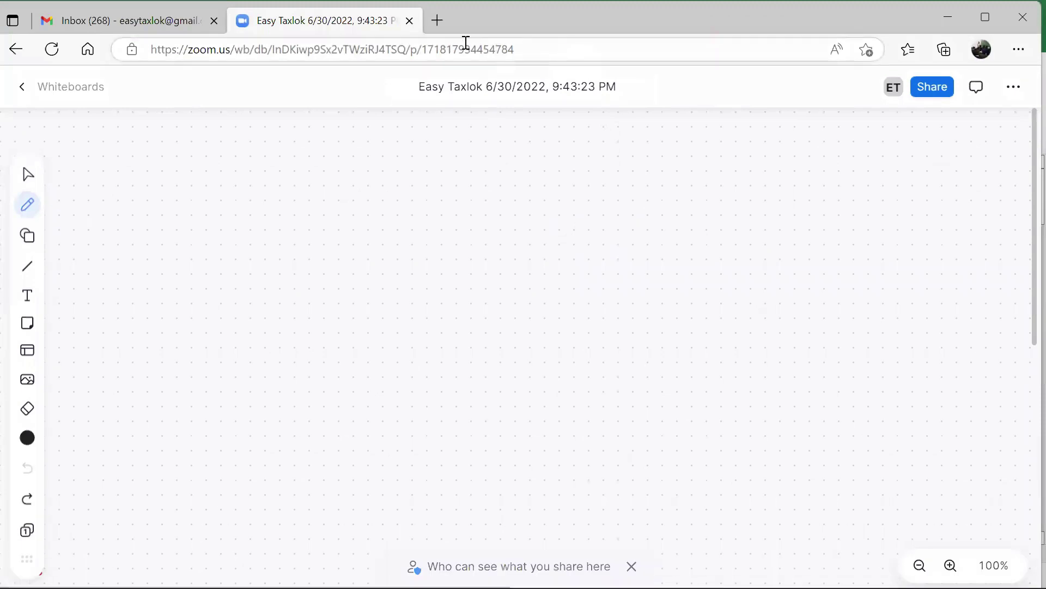
- Search Bing for 'income tax portal' in a new tab and open the Income Tax Department site
click(440, 25)
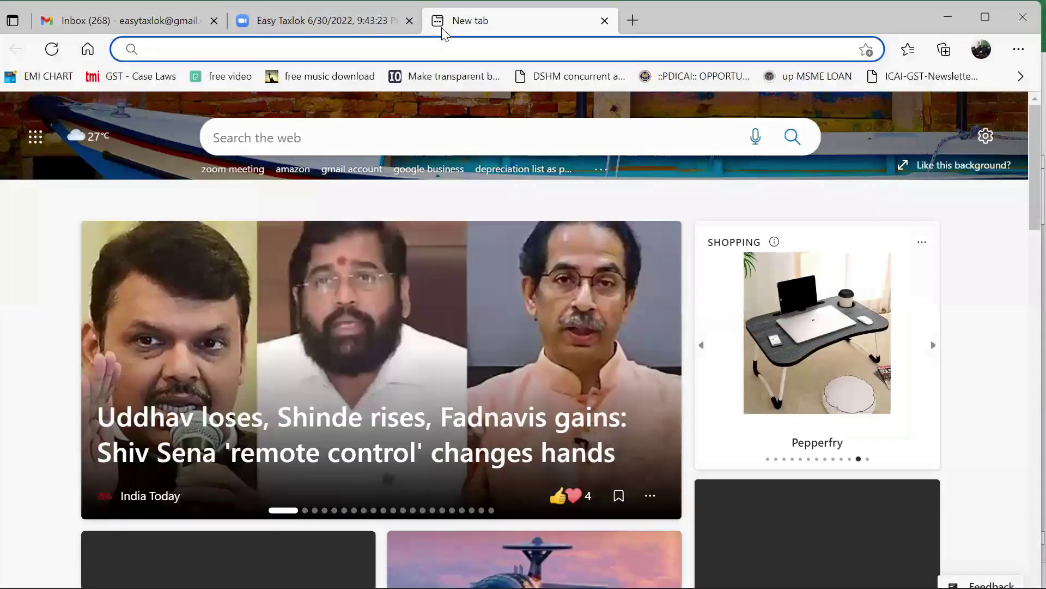
text(income tax por)
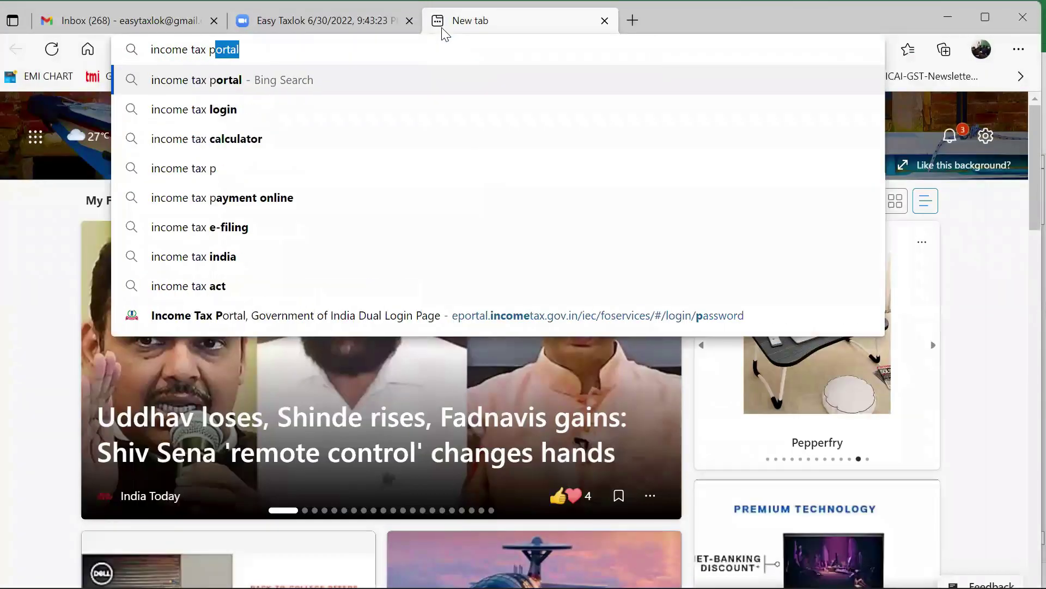
text(tal)
key(Return)
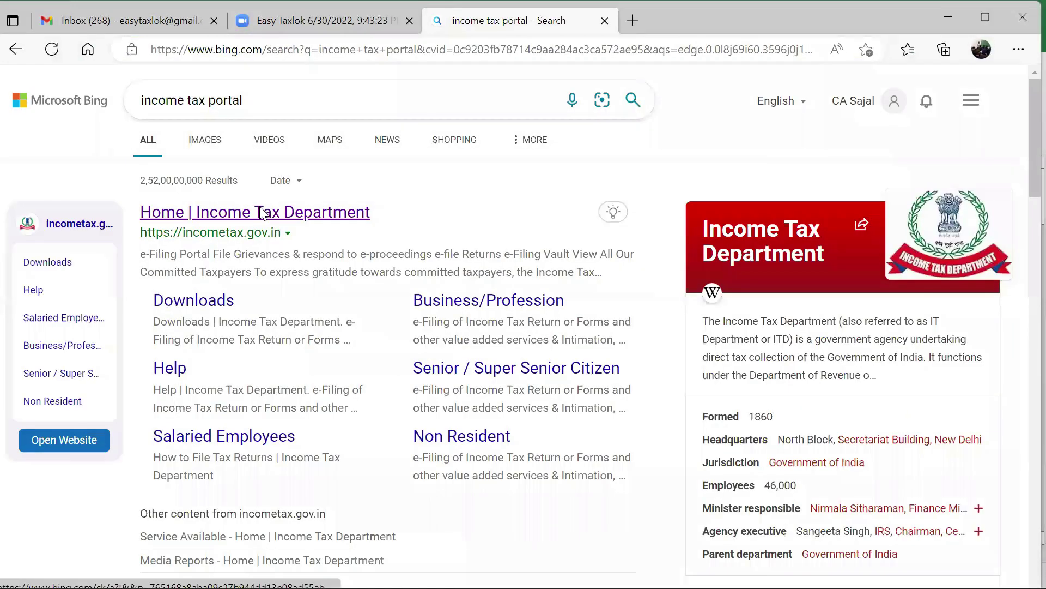
click(512, 206)
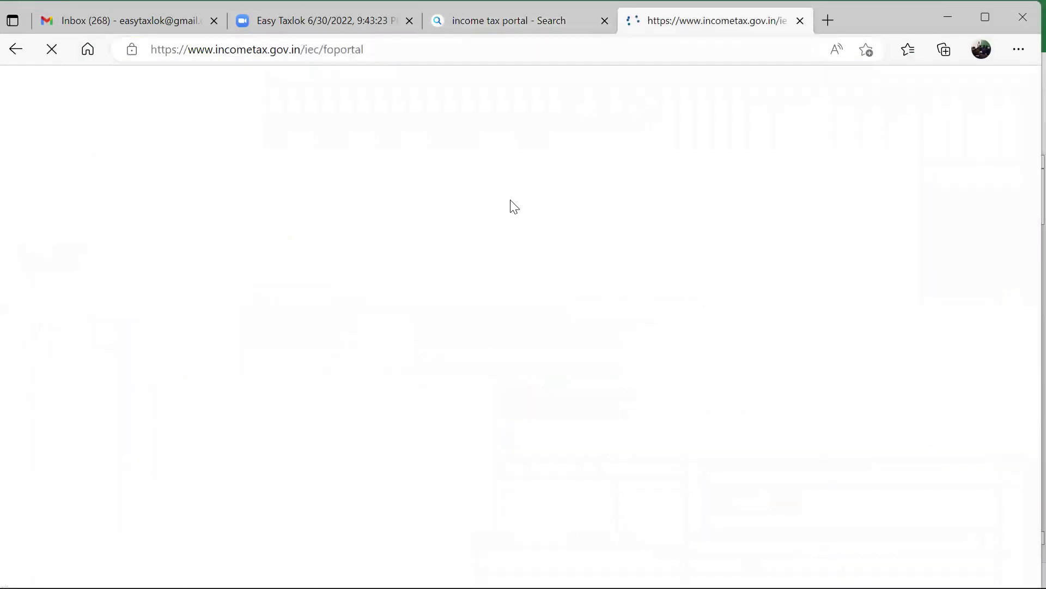
- Scroll incometax.gov.in to the 27-Jun-2022 Latest News entry on updated ITR u/s 139(8A) utilities
scroll(535, 316, up, 2)
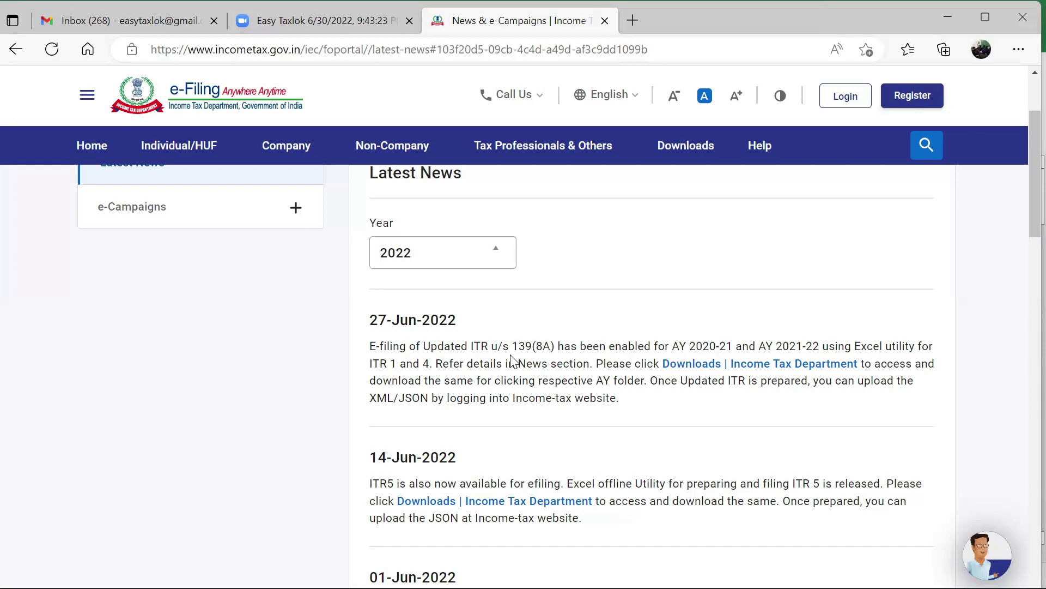
- Go to the portal's Downloads page from the blue navigation bar
scroll(512, 360, up, 2)
click(685, 150)
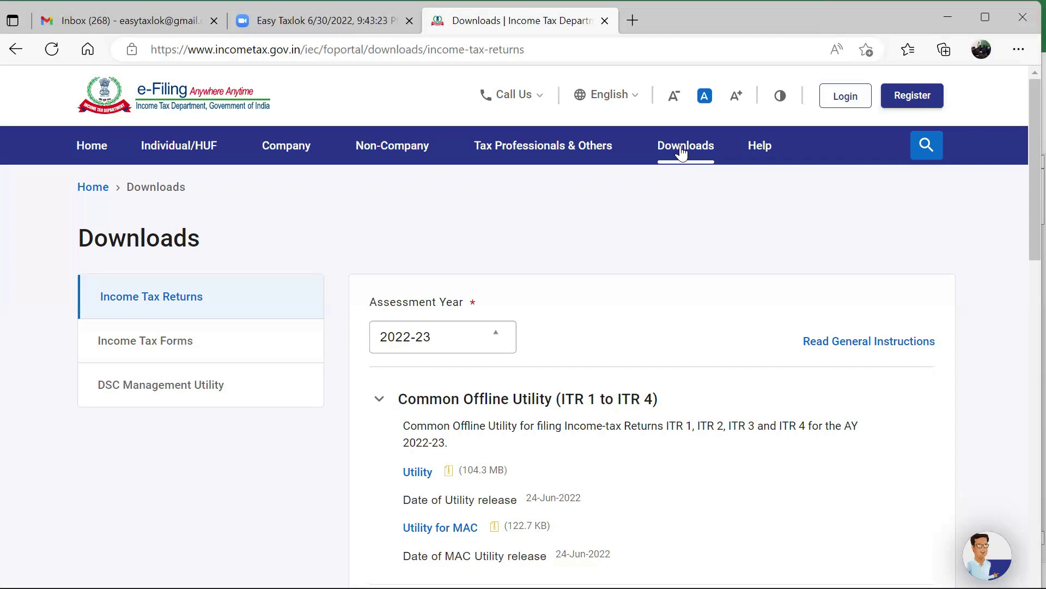
- Download the ITR 1 Excel-based utility for assessment year 2021-22
scroll(675, 179, down, 5)
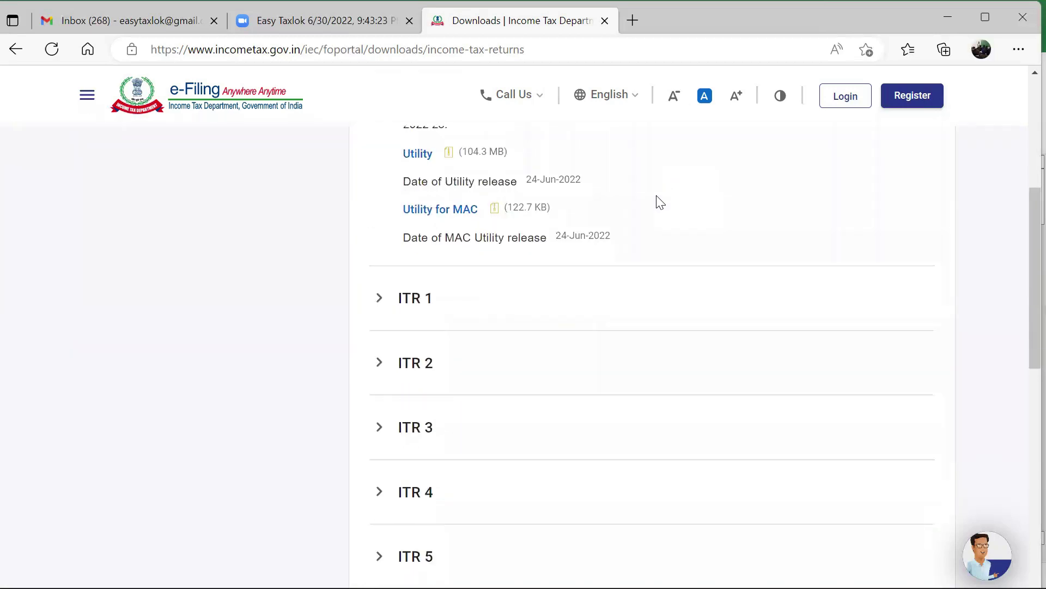
click(442, 301)
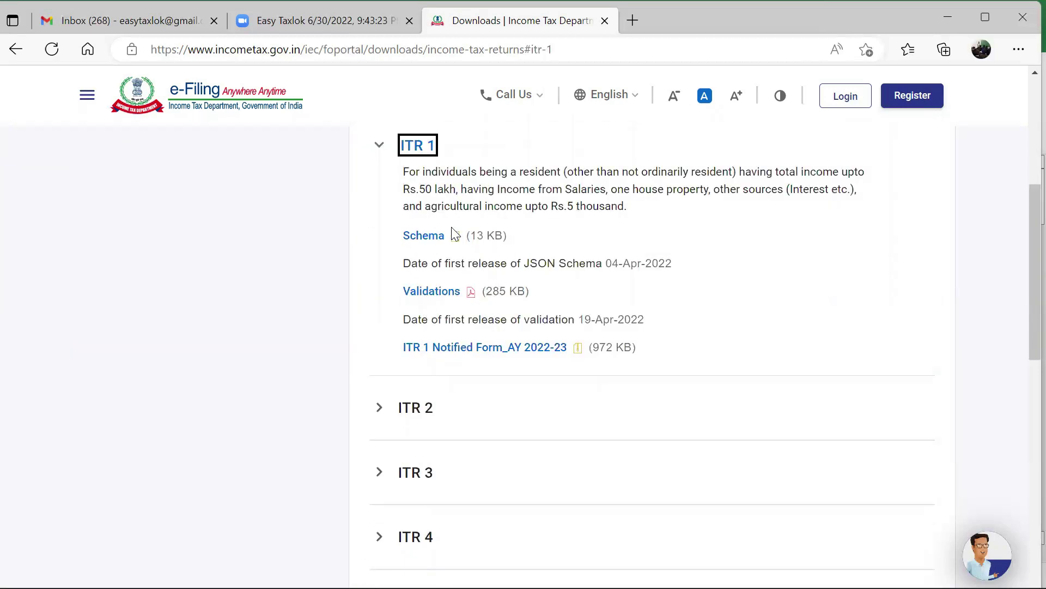
scroll(456, 234, up, 4)
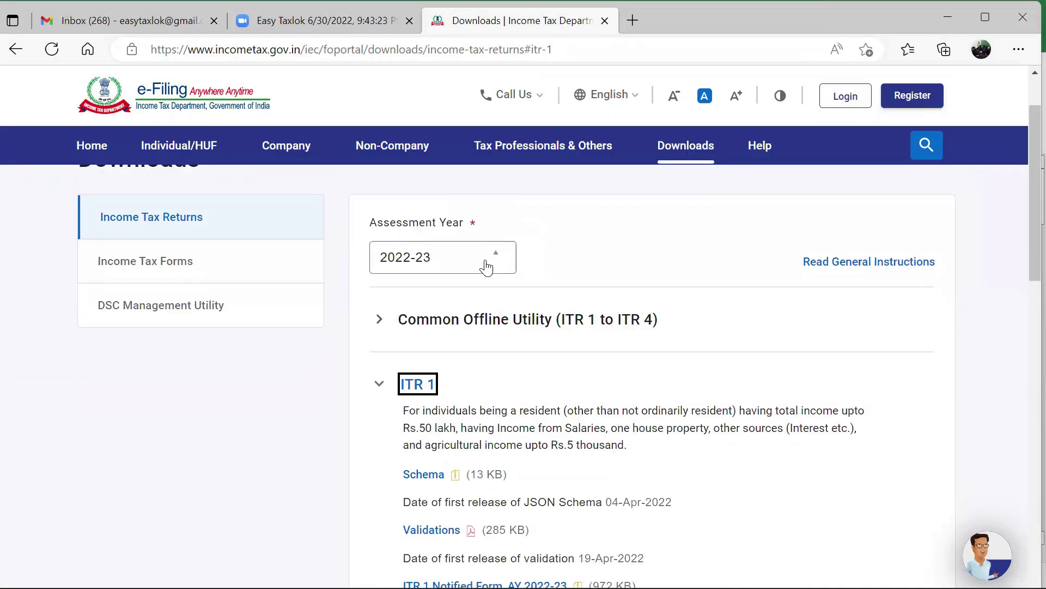
click(487, 267)
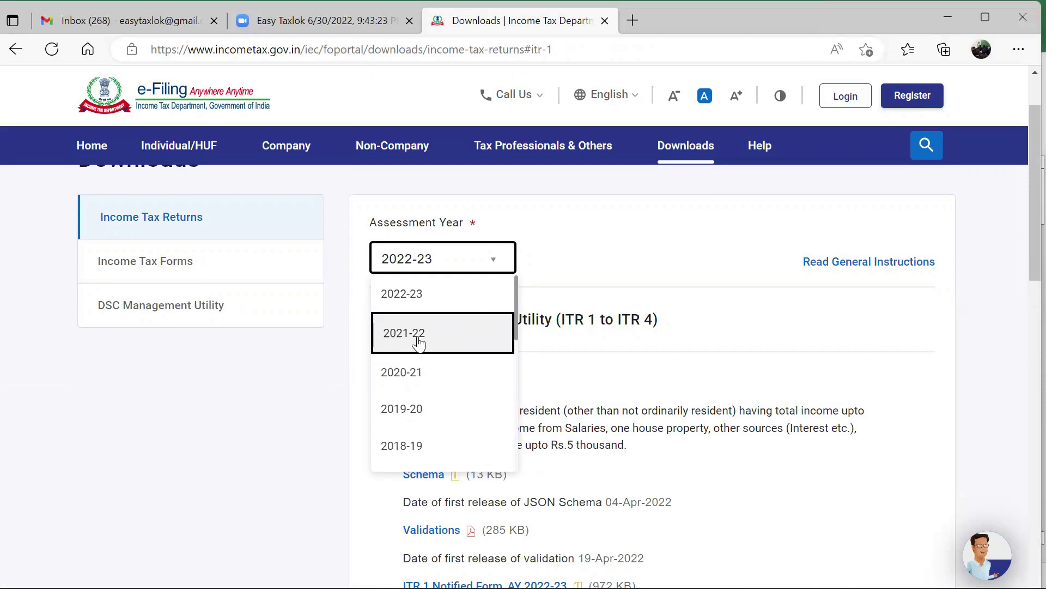
click(419, 342)
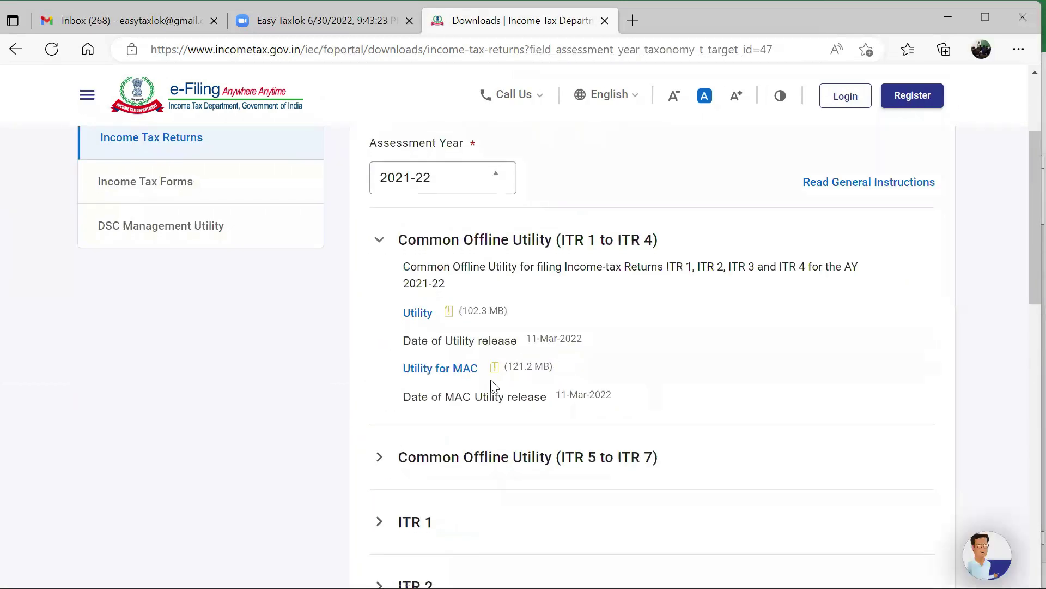
scroll(491, 380, down, 3)
click(428, 280)
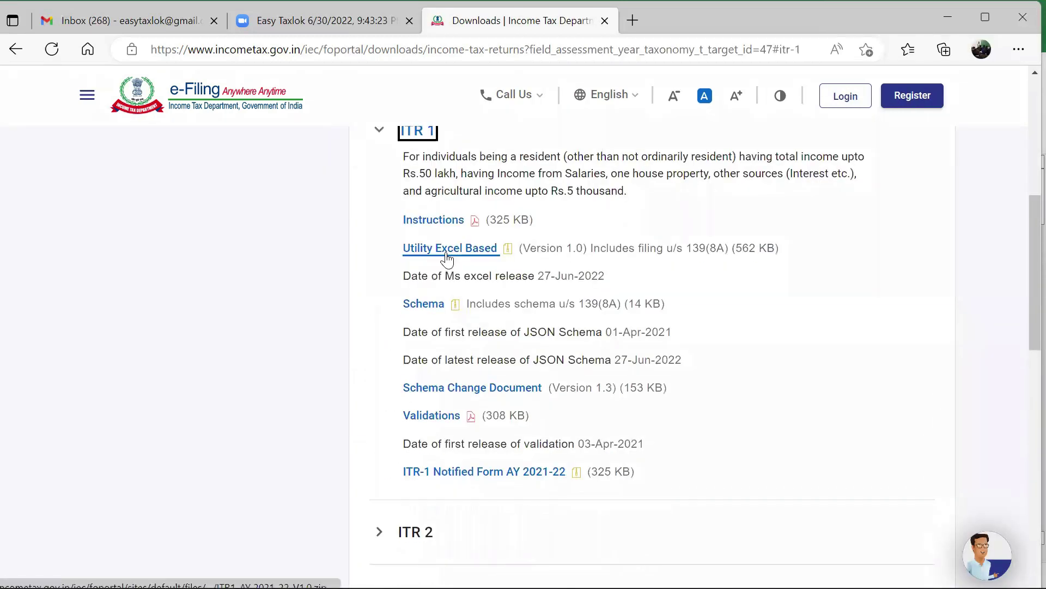
click(447, 252)
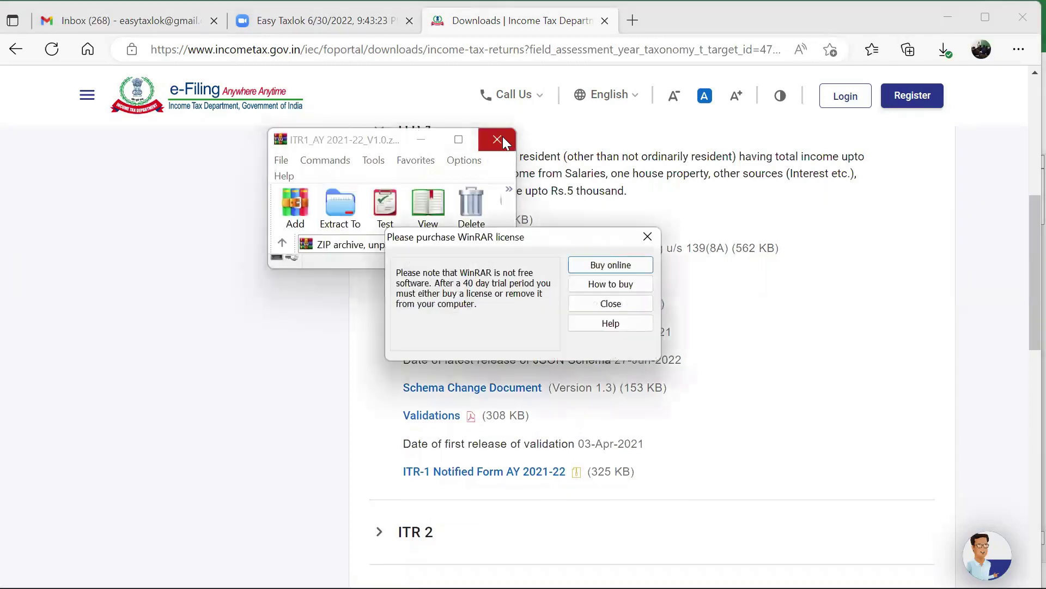
- Close WinRAR and show the Downloads folder in File Explorer
click(505, 140)
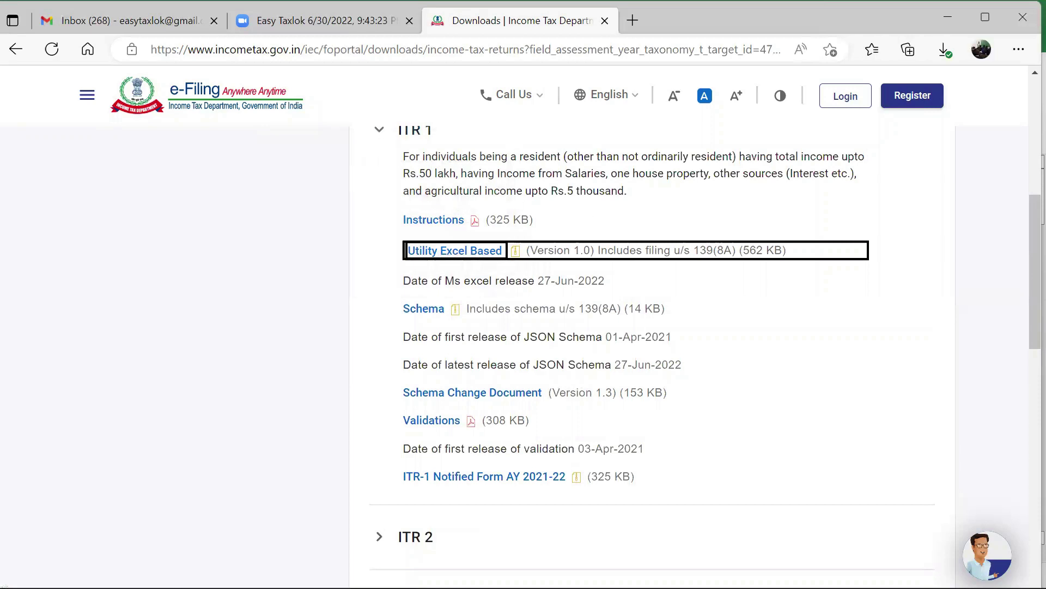
click(545, 570)
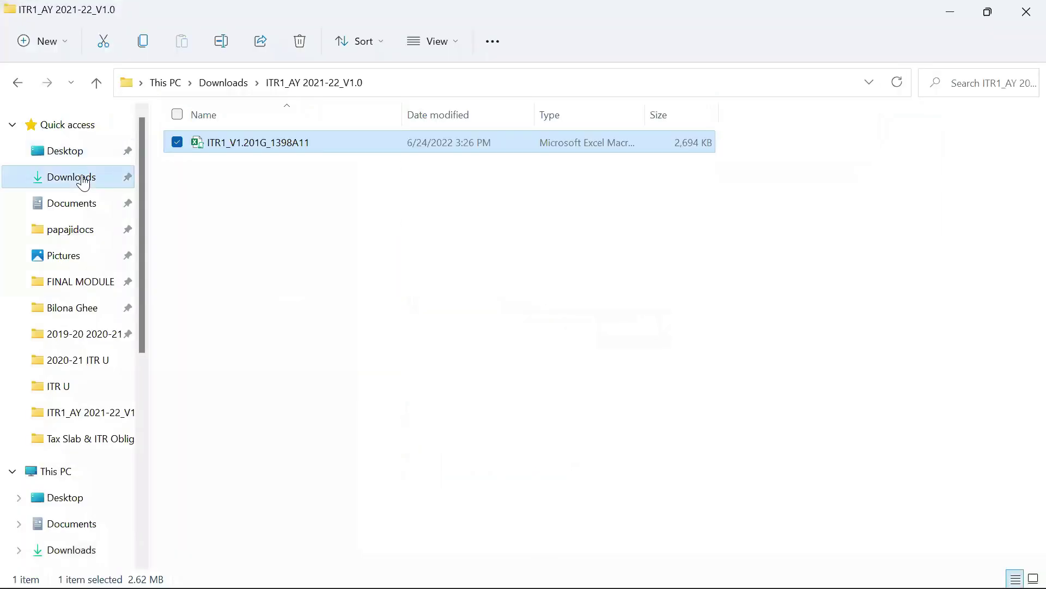
click(79, 176)
- Extract the ITR1_AY 2021-22_V1.0 archive into Downloads, replacing the old workbook, and open the extracted folder
click(241, 163)
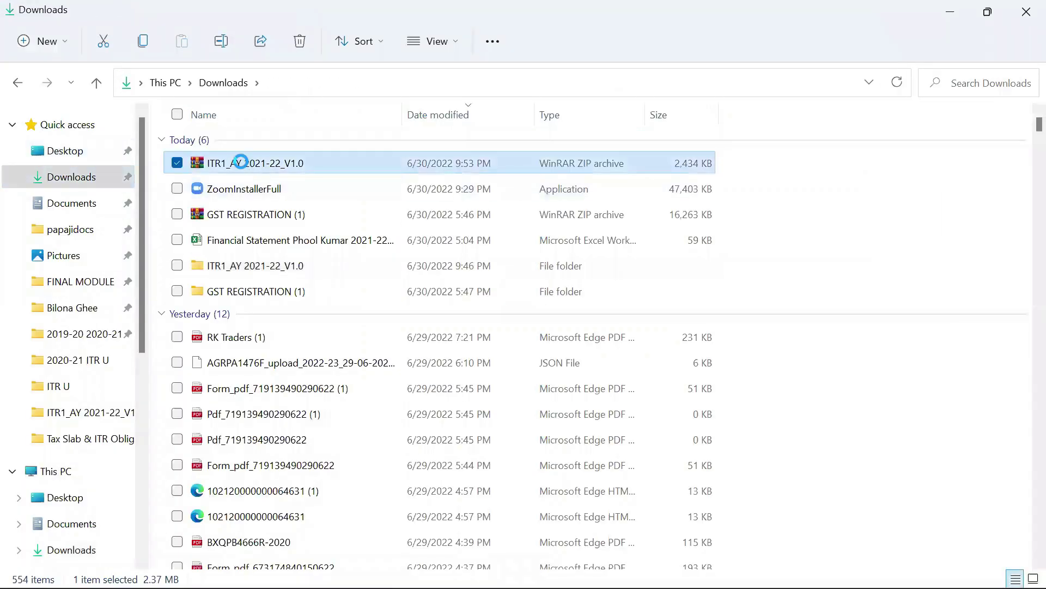
right_click(243, 165)
click(309, 269)
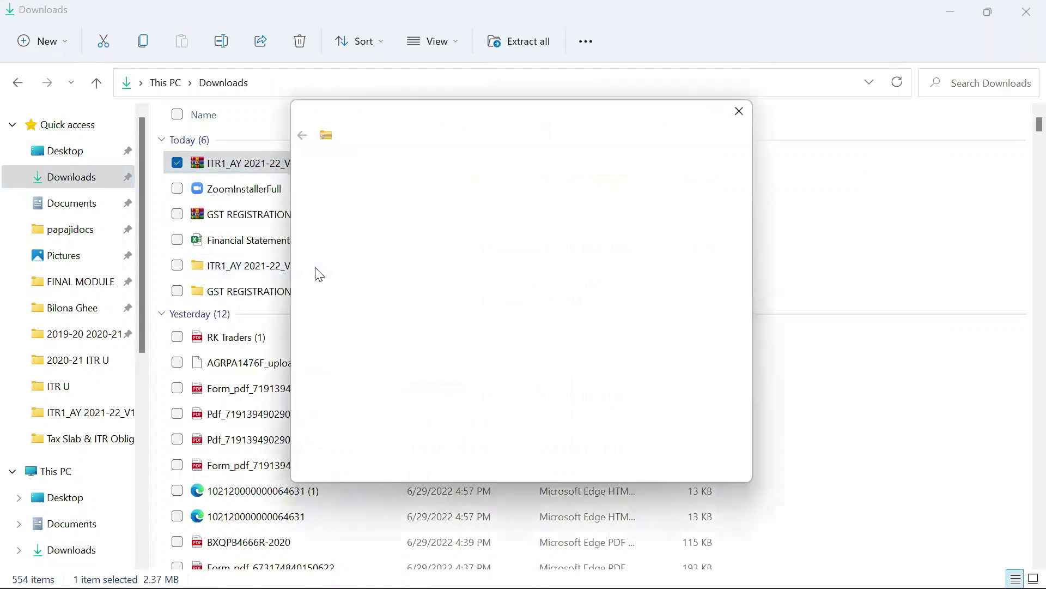
click(645, 473)
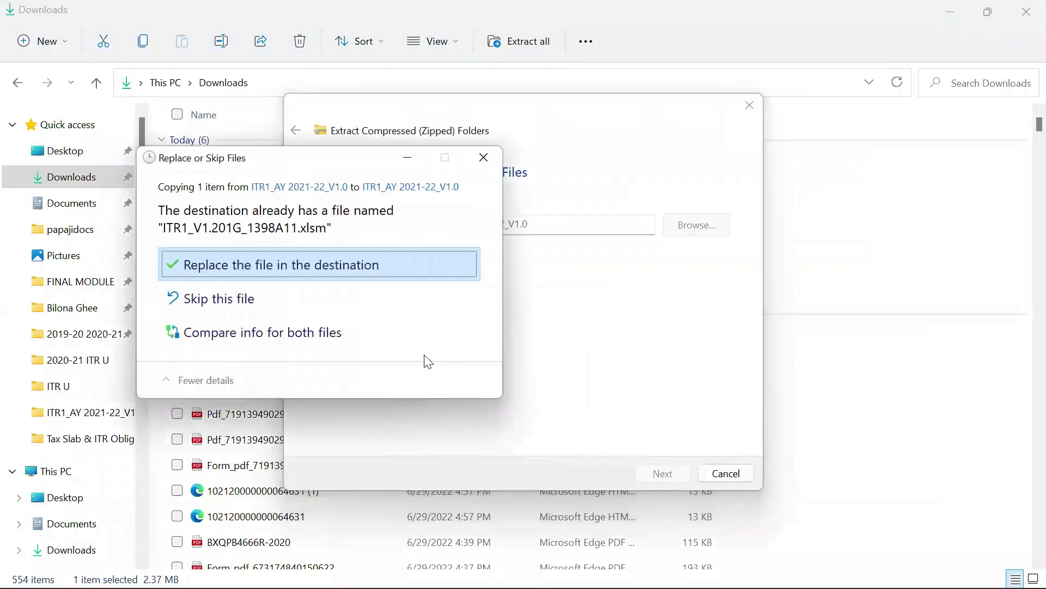
click(222, 268)
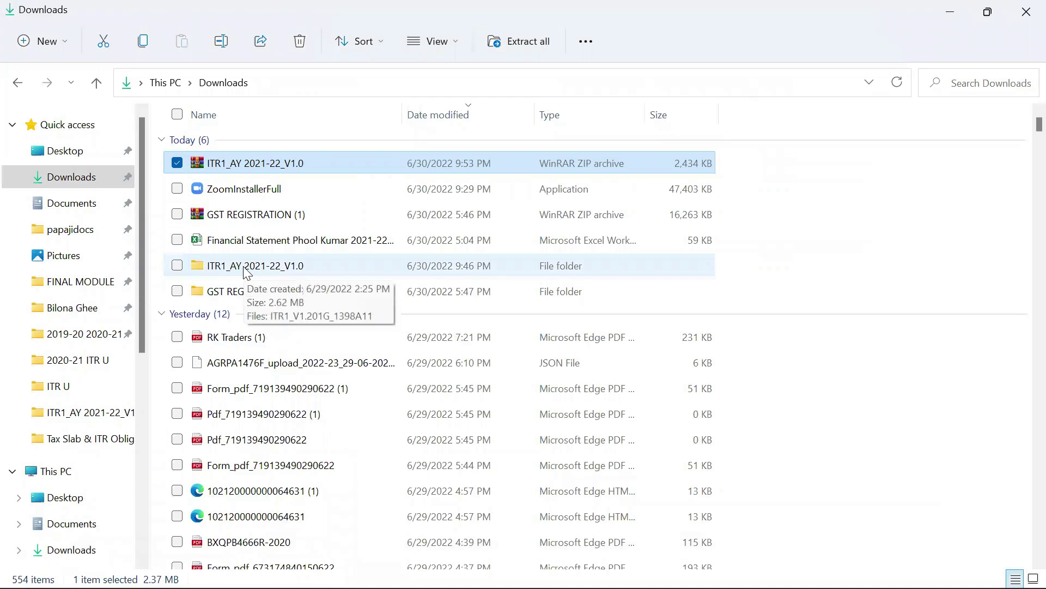
double_click(247, 268)
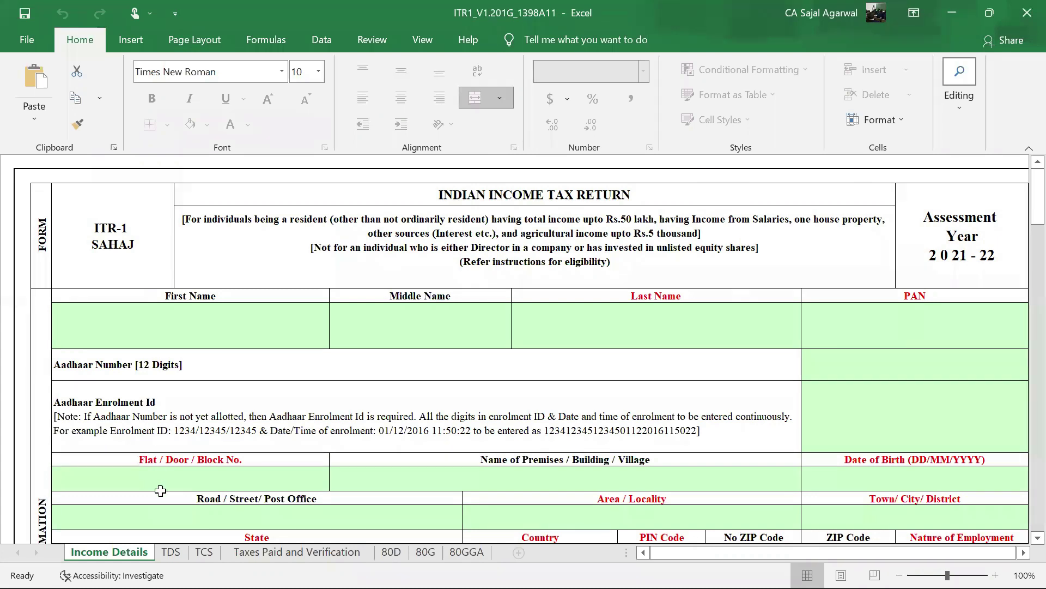
- Enter the taxpayer's first name and last name on the Income Details sheet
scroll(512, 433, down, 3)
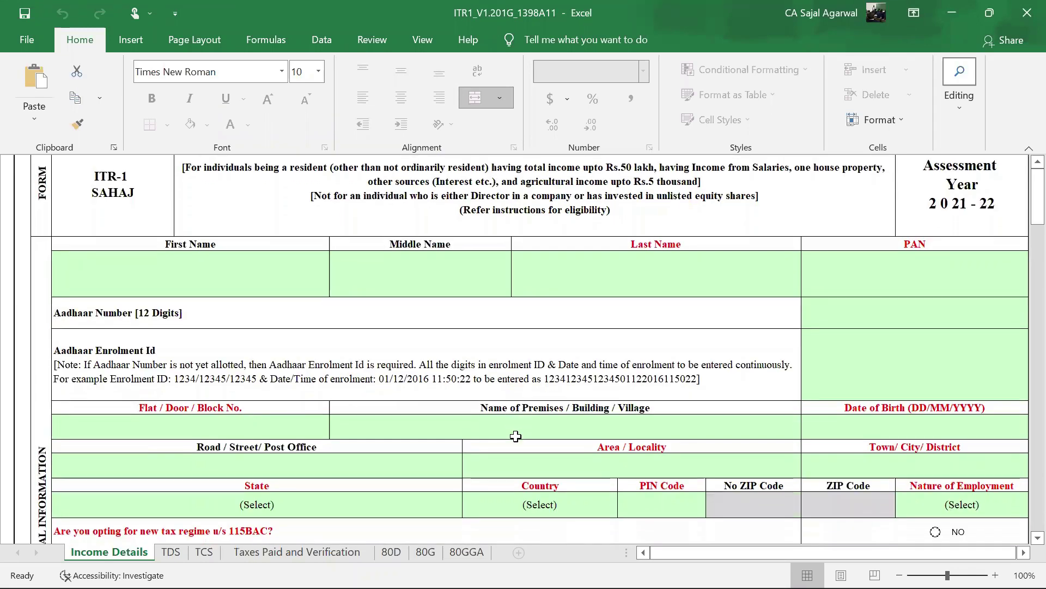
scroll(515, 434, up, 3)
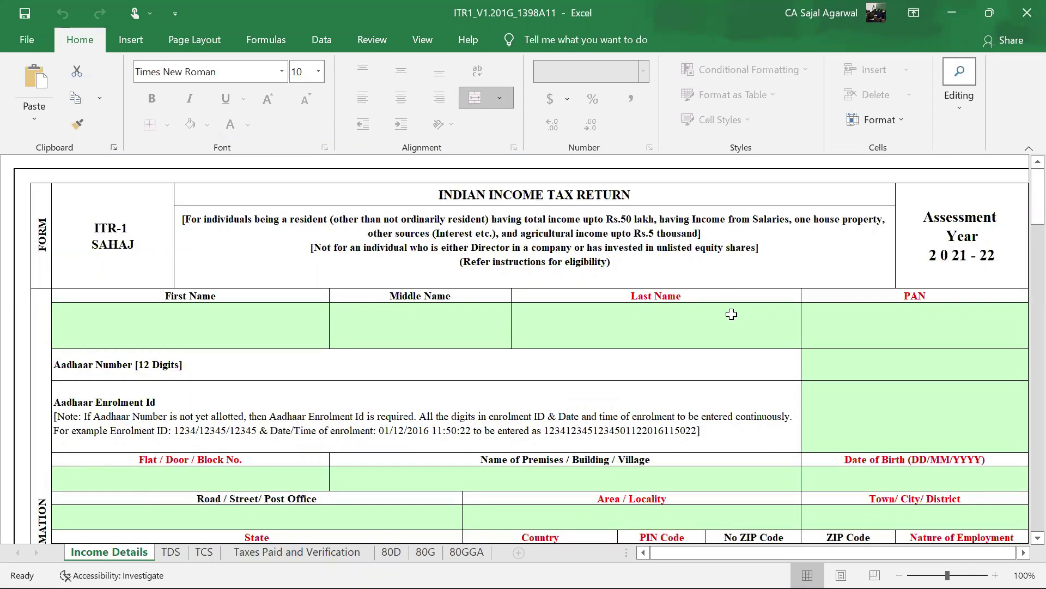
click(269, 323)
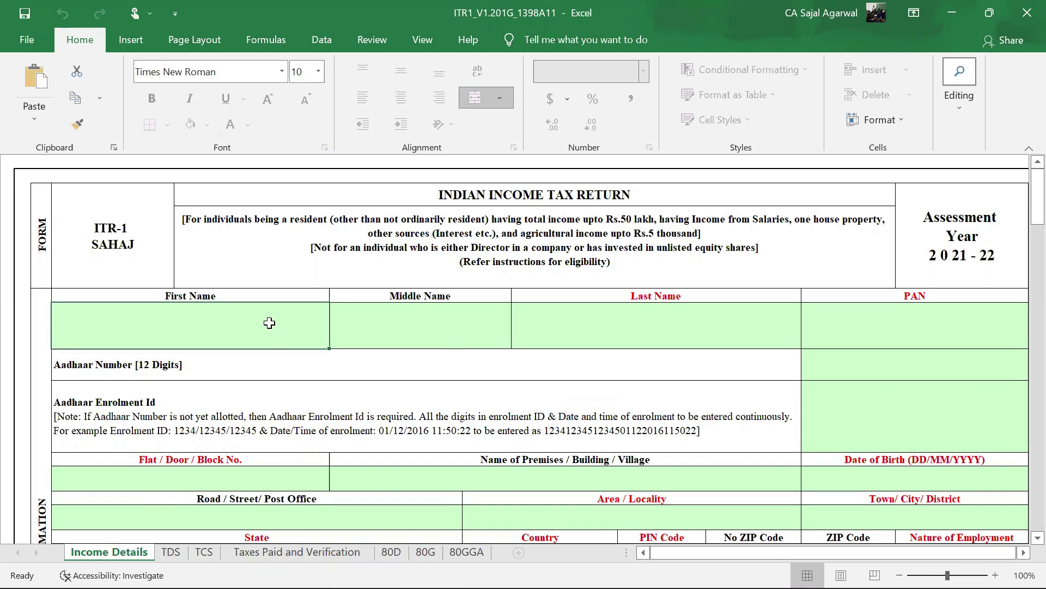
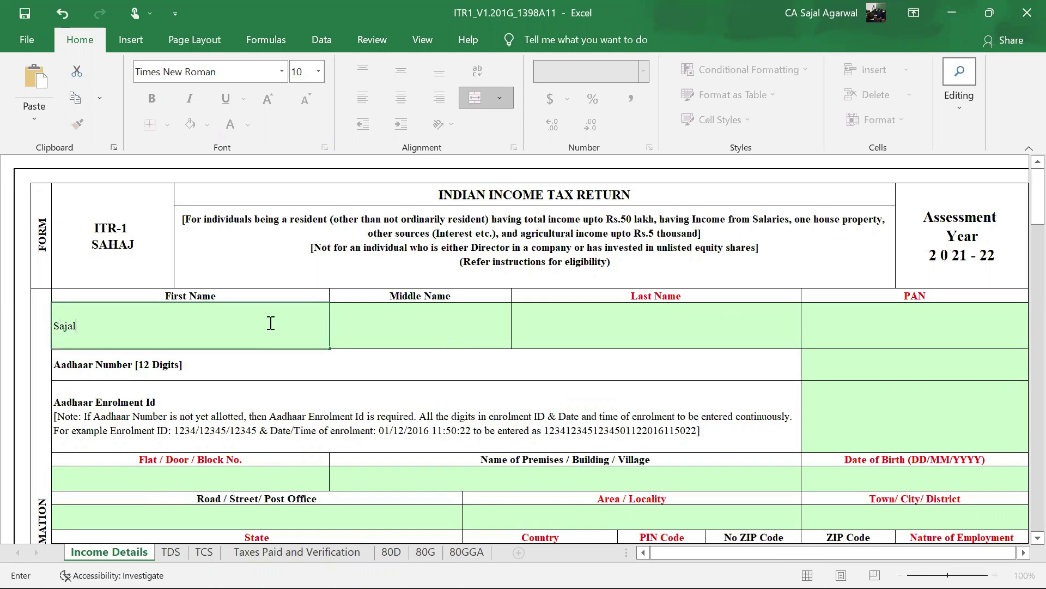
key(Return)
click(591, 329)
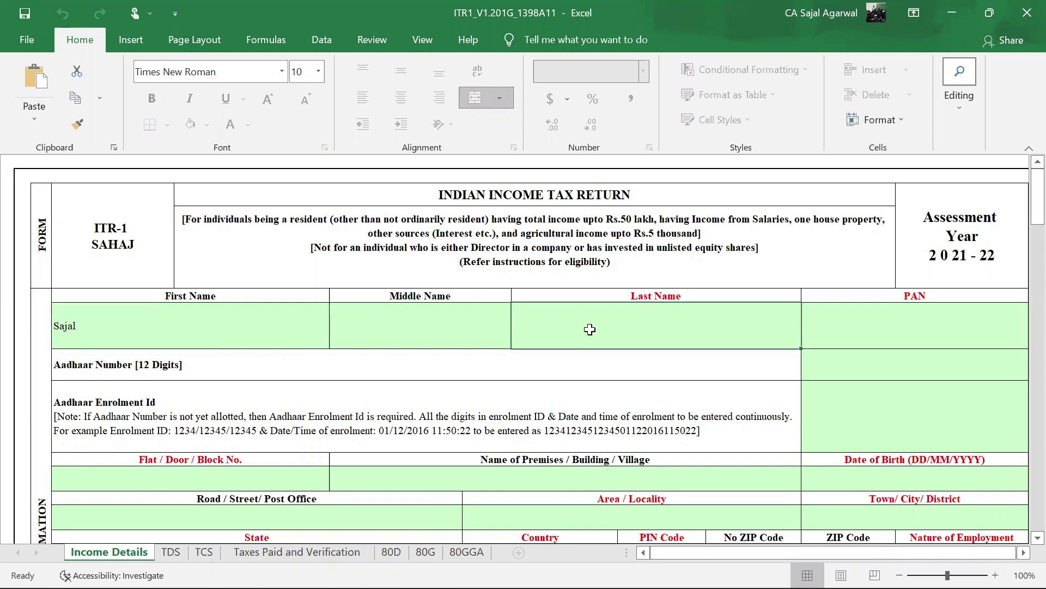
- Enter the taxpayer's PAN in uppercase and the 12-digit Aadhaar number
click(870, 316)
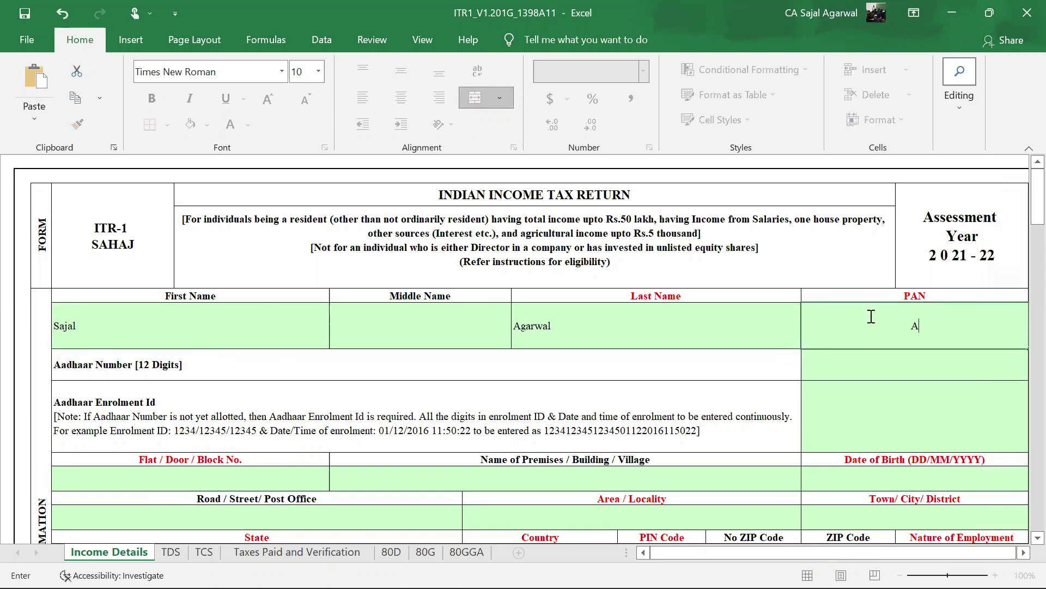
click(828, 367)
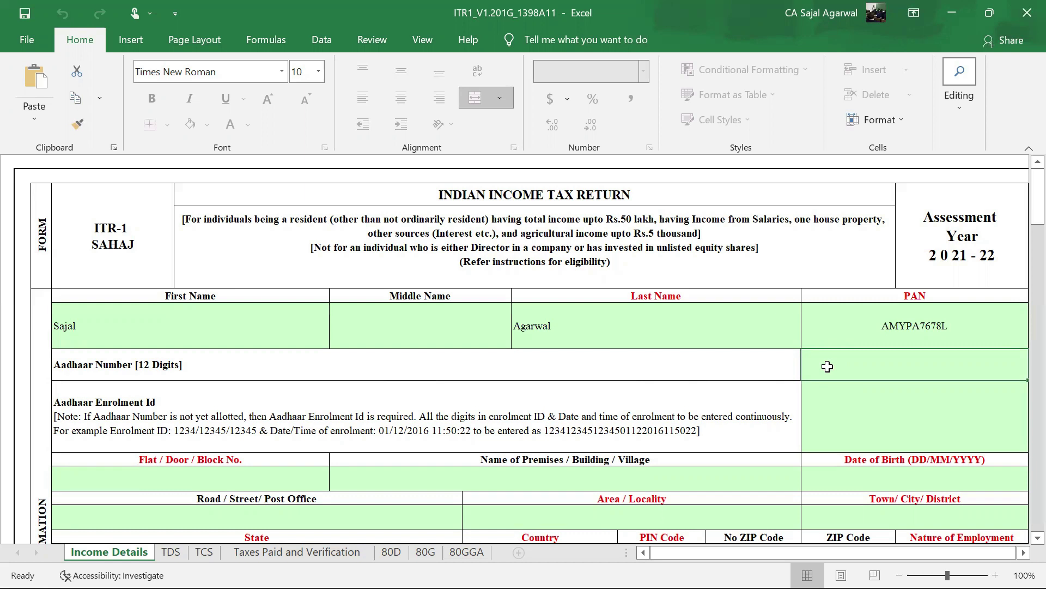
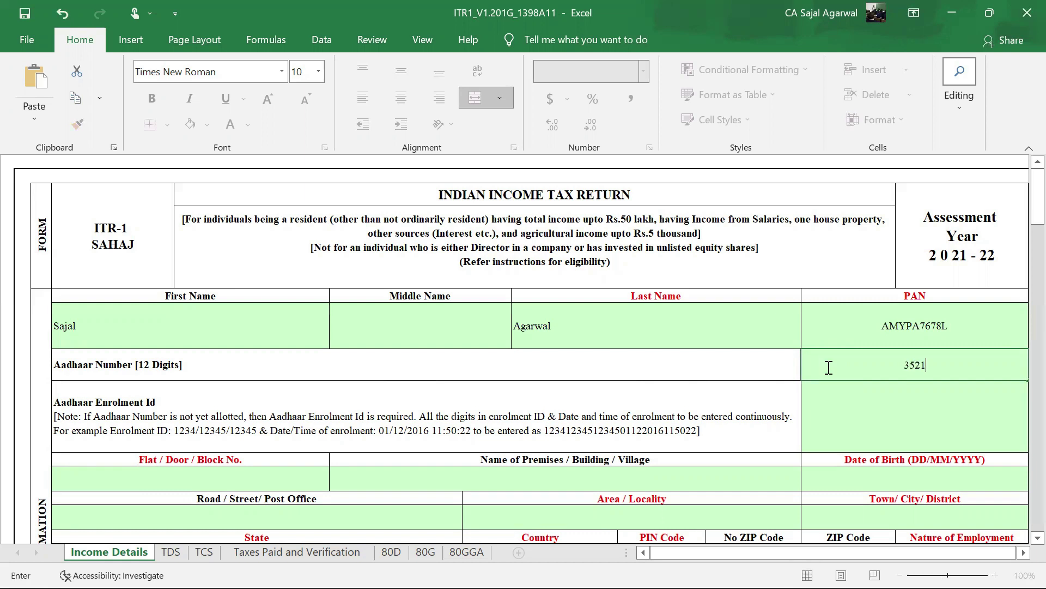
key(Return)
- Enter the taxpayer's flat number, area/locality, town and date of birth
scroll(829, 399, down, 3)
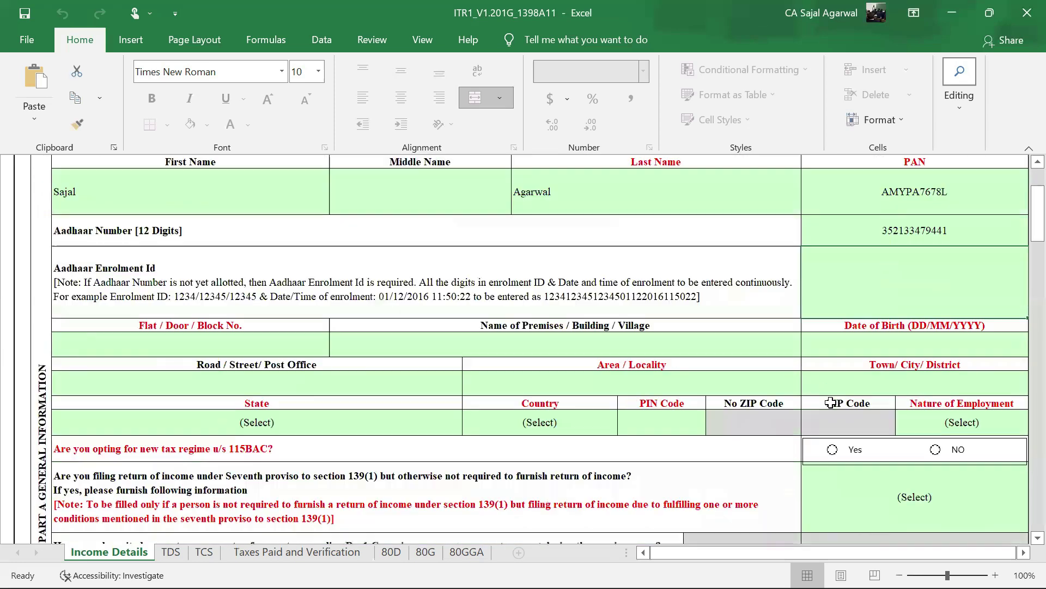
click(268, 332)
key(Tab)
click(586, 372)
key(Tab)
text(Rampur)
click(842, 333)
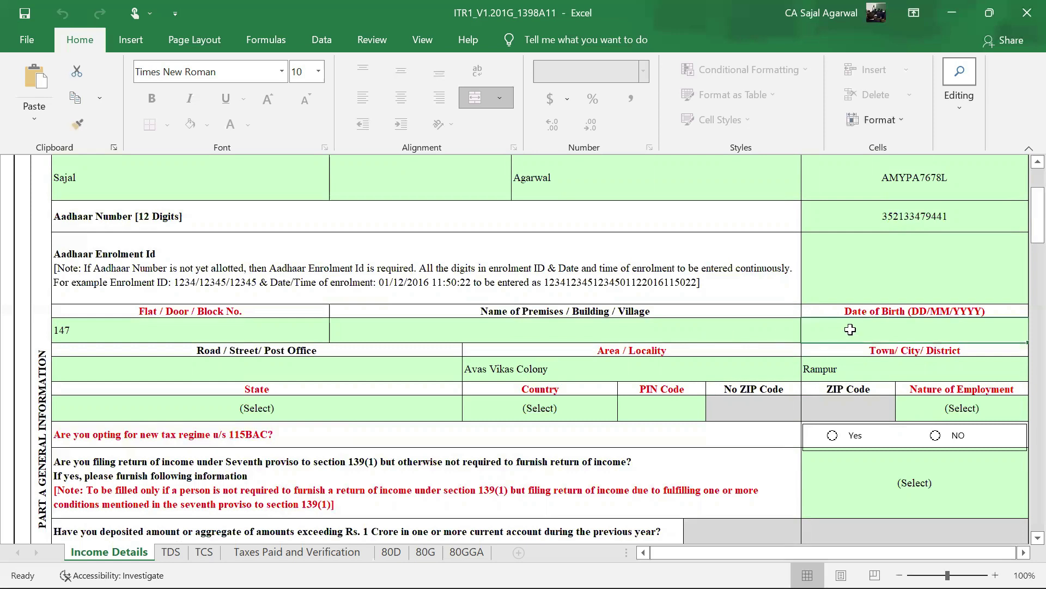
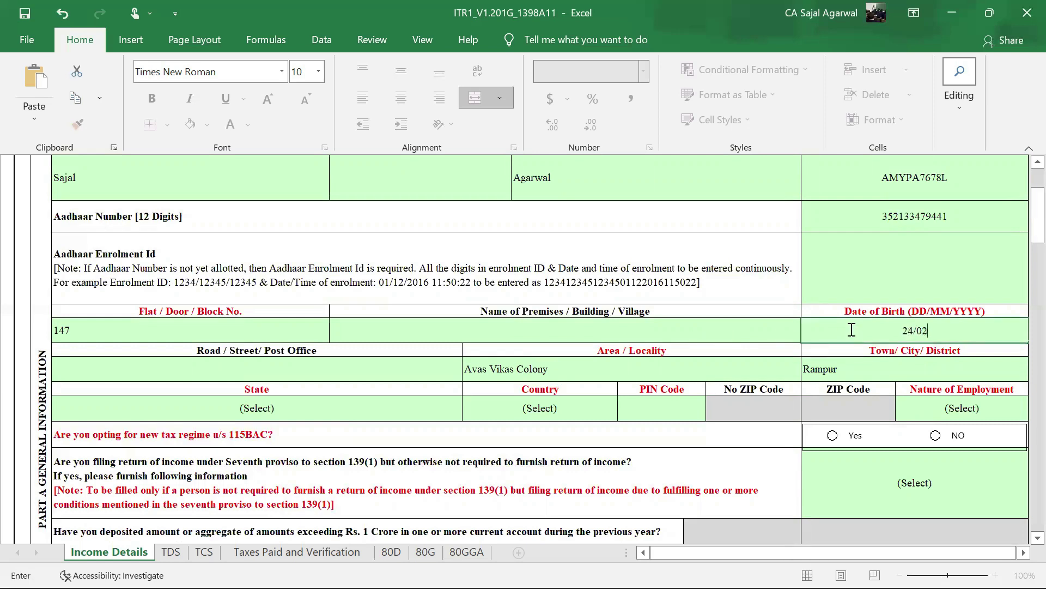
click(661, 353)
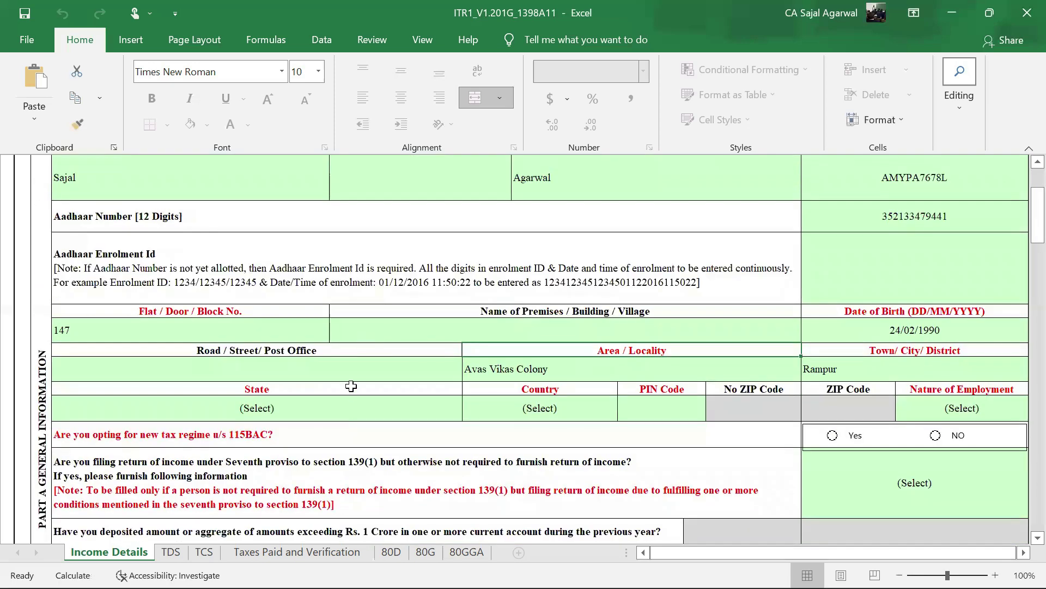
- Choose the taxpayer's state from the dropdown and enter the PIN code
click(354, 409)
key(alt+Down)
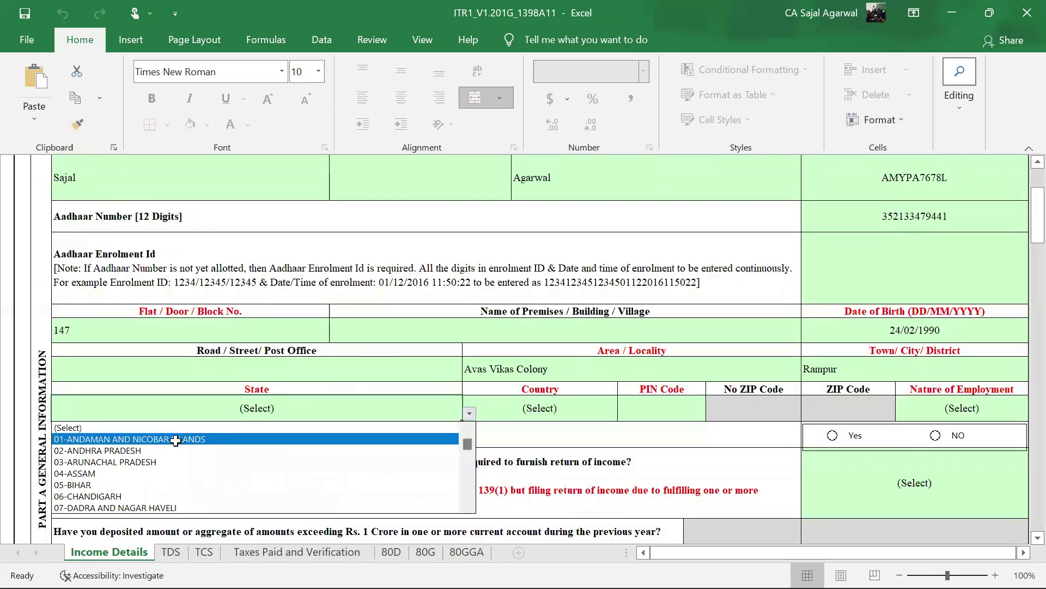
drag(467, 445, 468, 510)
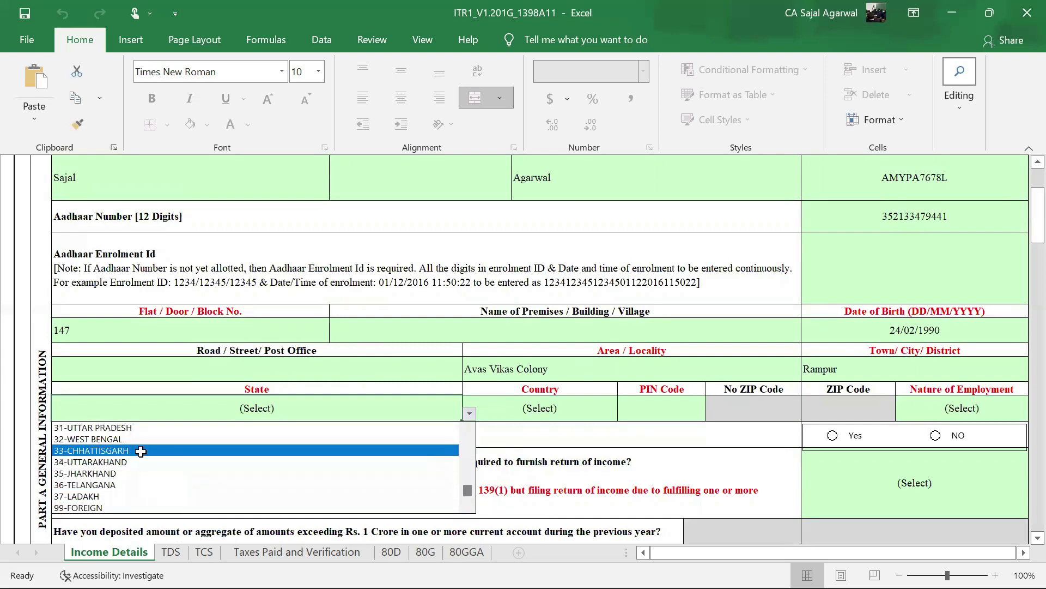
click(134, 429)
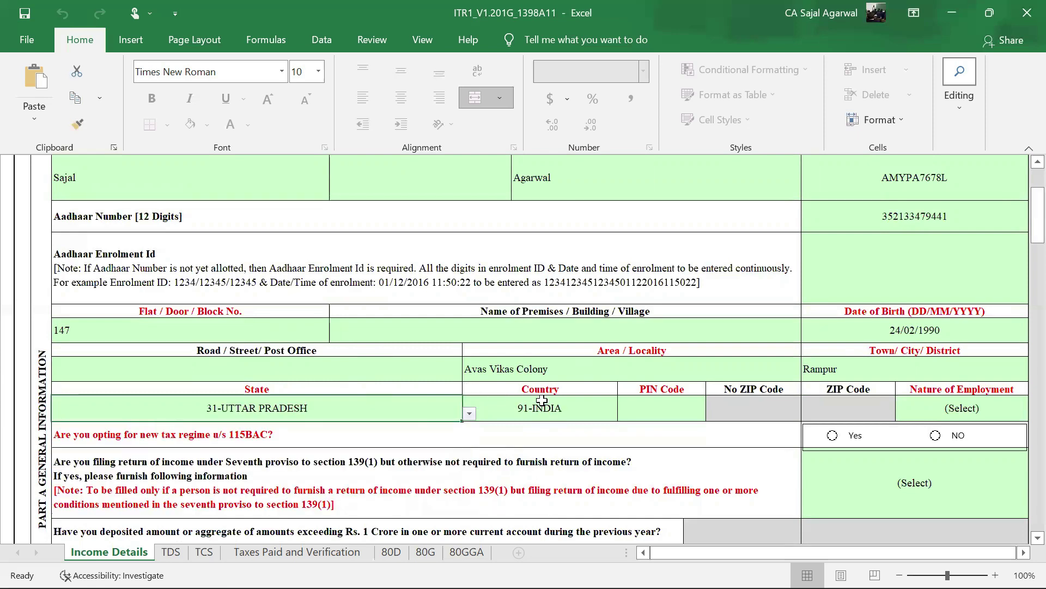
click(651, 410)
text(244)
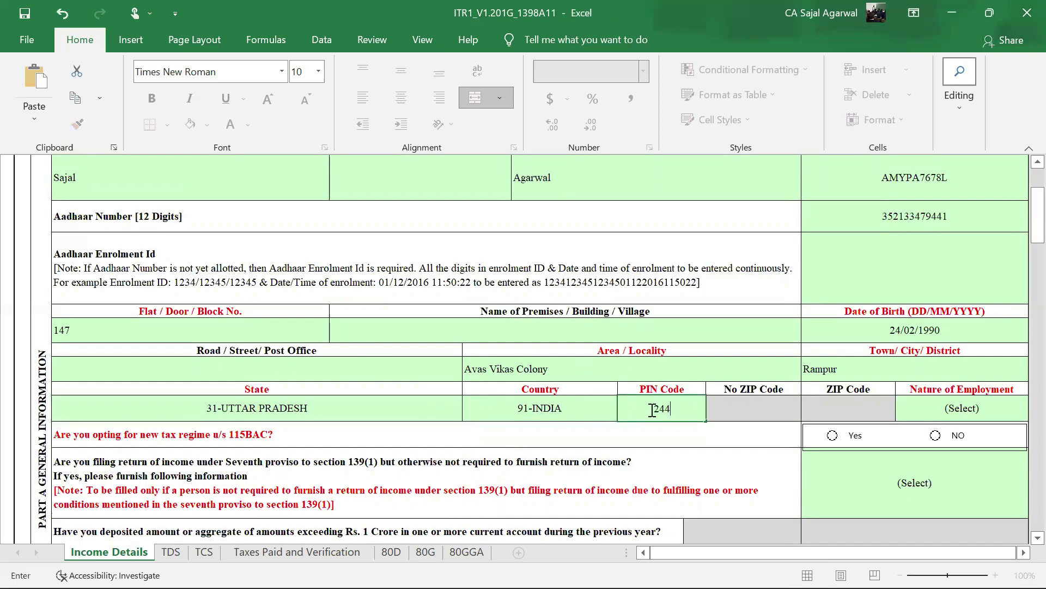
text(901)
scroll(731, 351, down, 1)
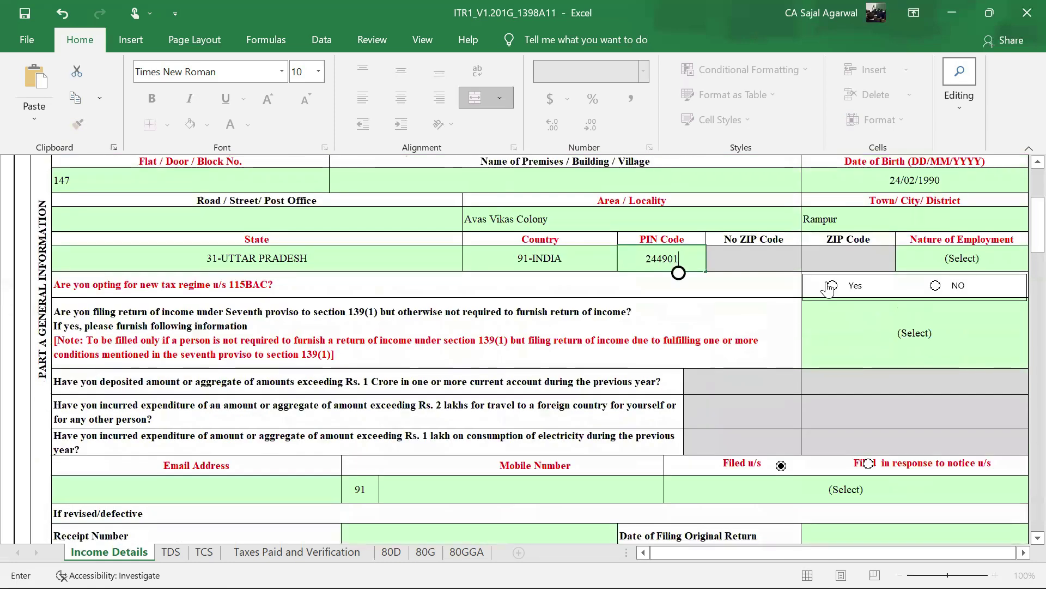
- Set Nature of Employment to Others and answer NO to the 115BAC new tax regime, confirming the change
click(972, 260)
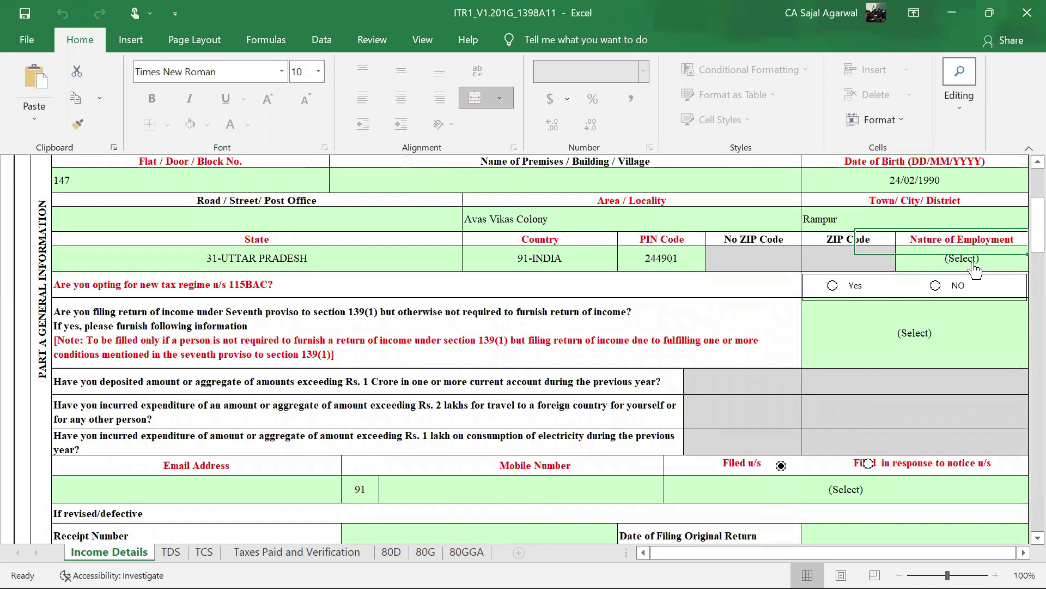
click(975, 266)
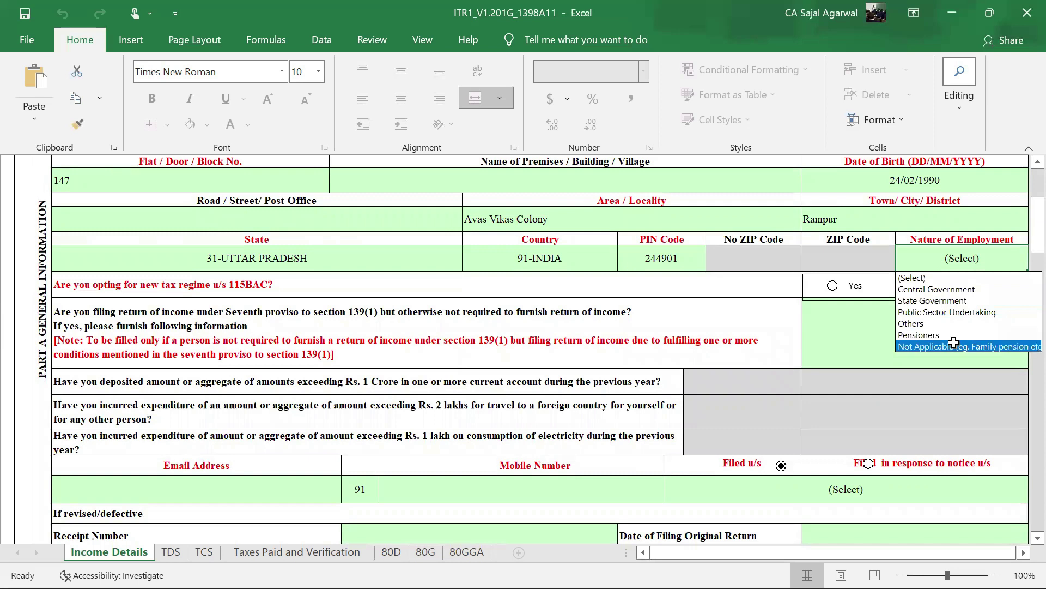
click(941, 323)
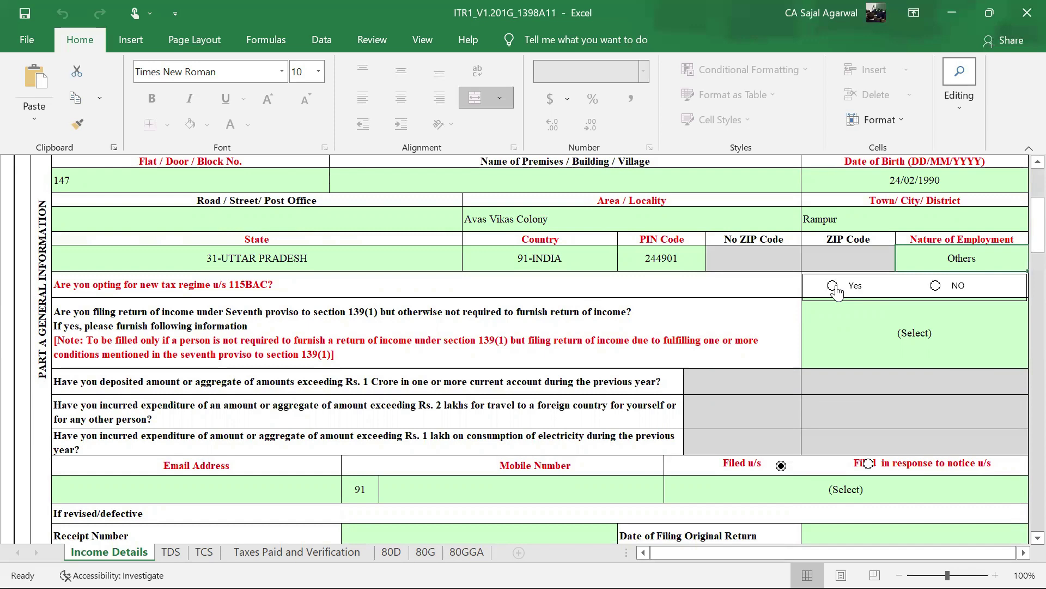
click(935, 285)
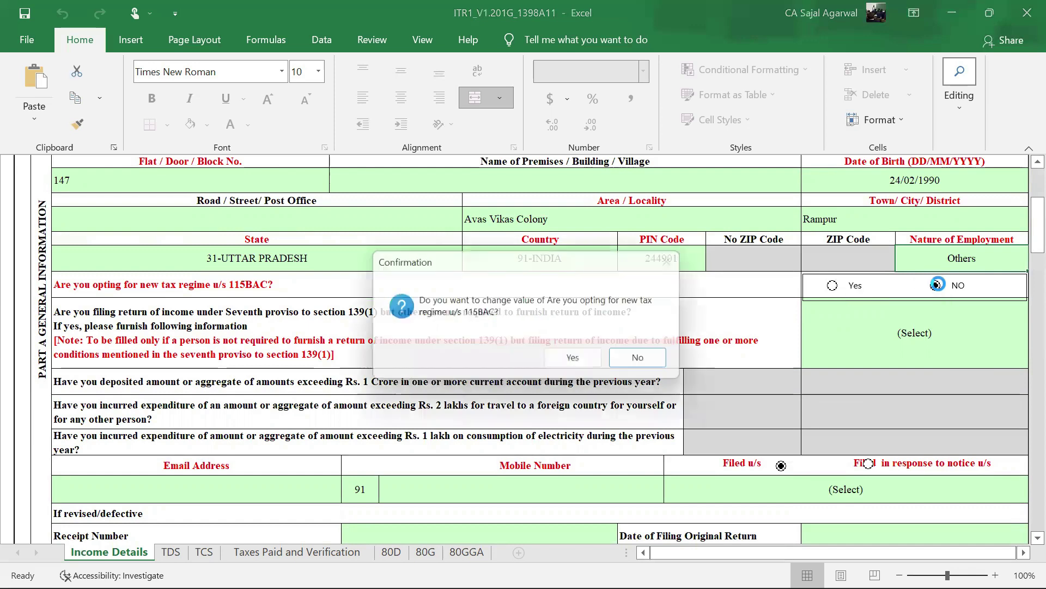
click(579, 362)
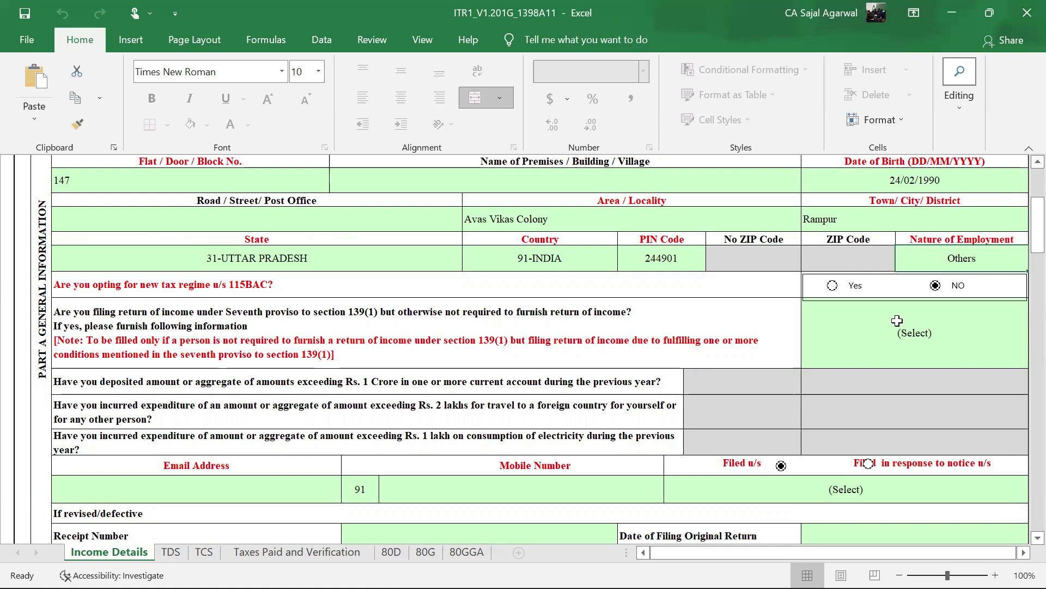
- Answer No to the seventh proviso question from its dropdown
click(897, 321)
key(alt+Down)
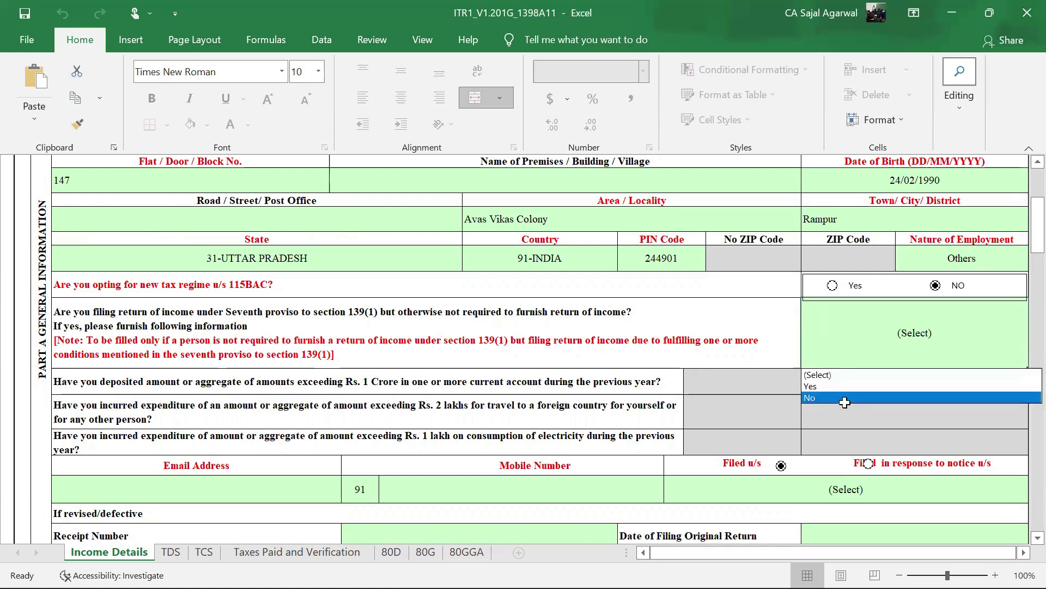
click(843, 400)
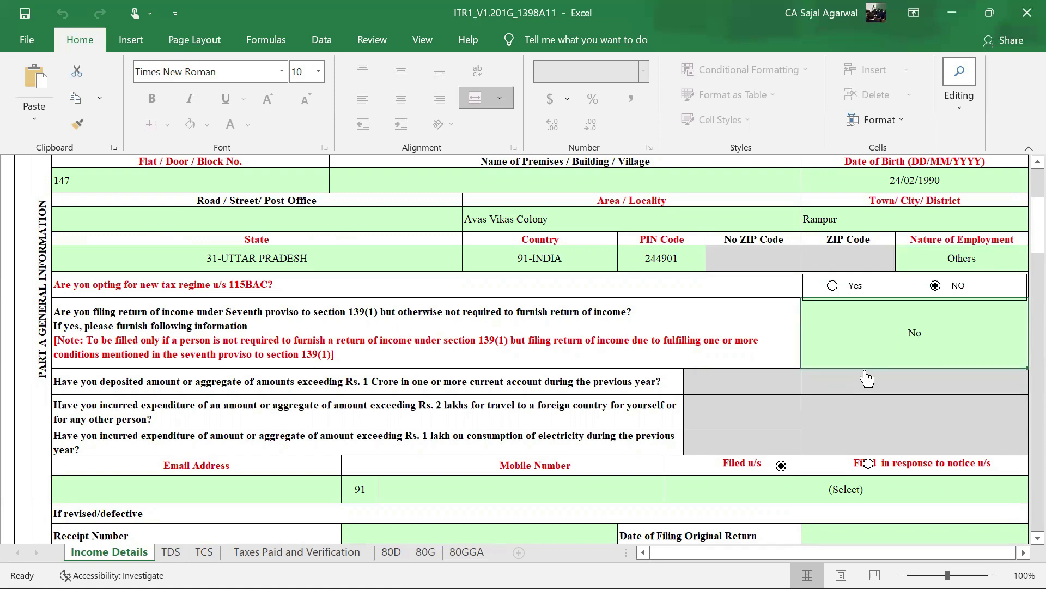
scroll(913, 355, down, 3)
scroll(913, 355, up, 1)
- Enter the taxpayer's e-mail address and 10-digit mobile number in their cells
click(255, 379)
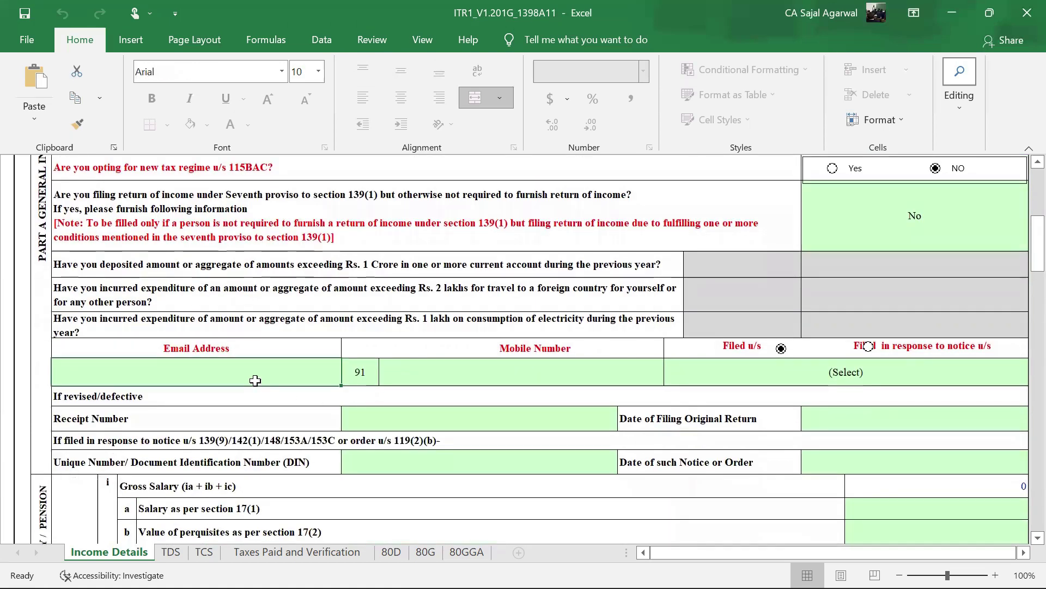
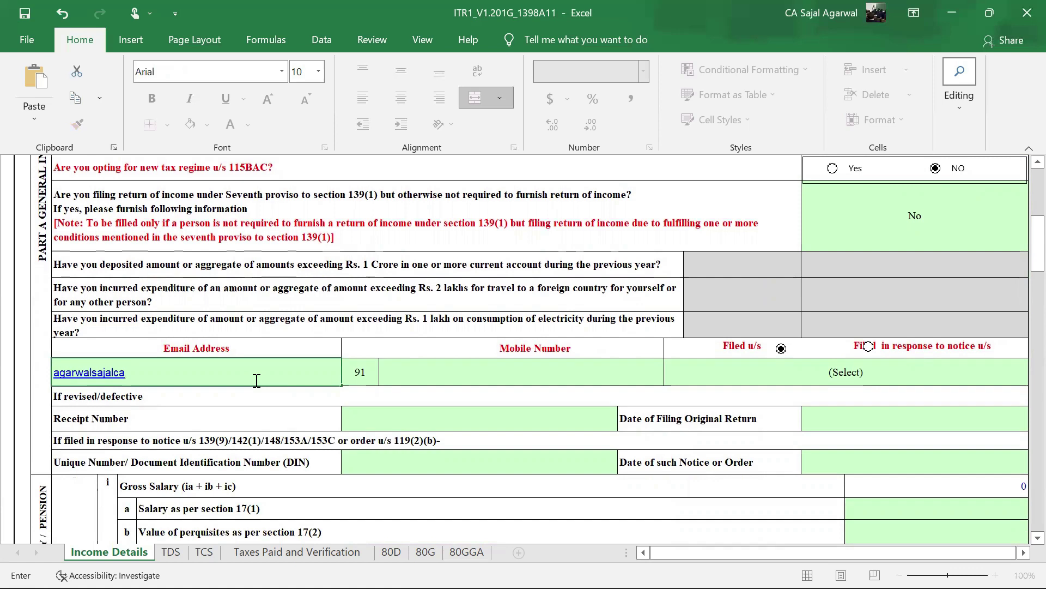
click(450, 366)
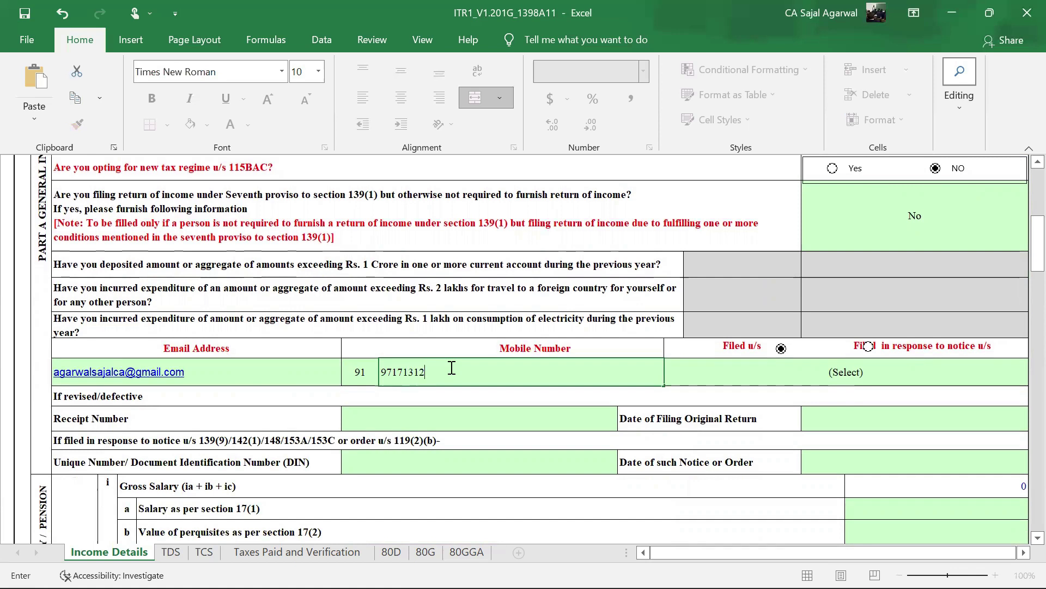
click(796, 368)
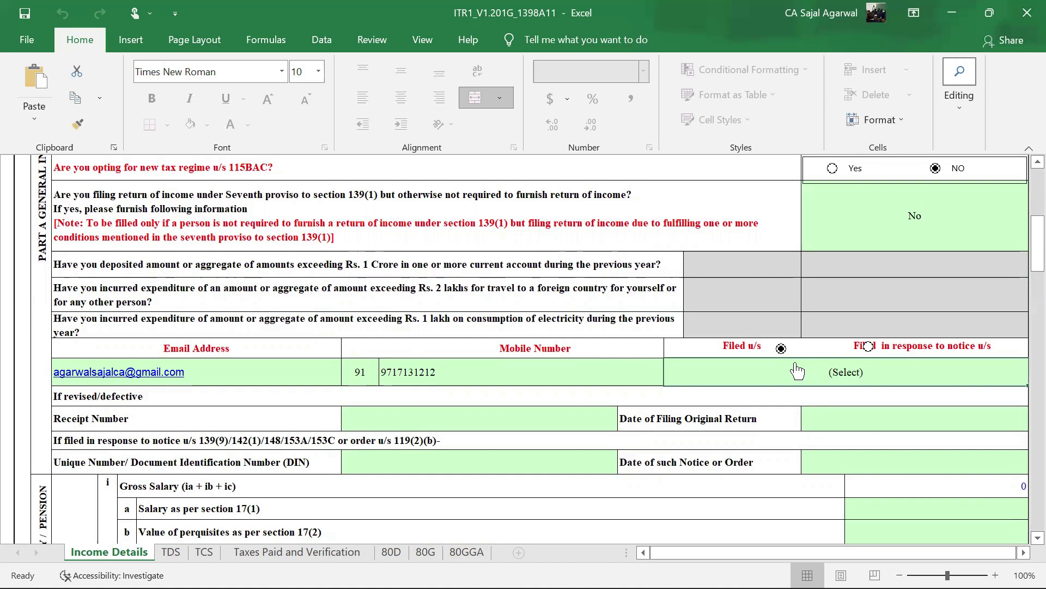
- Open the Filed u/s dropdown to show the list of filing sections
click(796, 368)
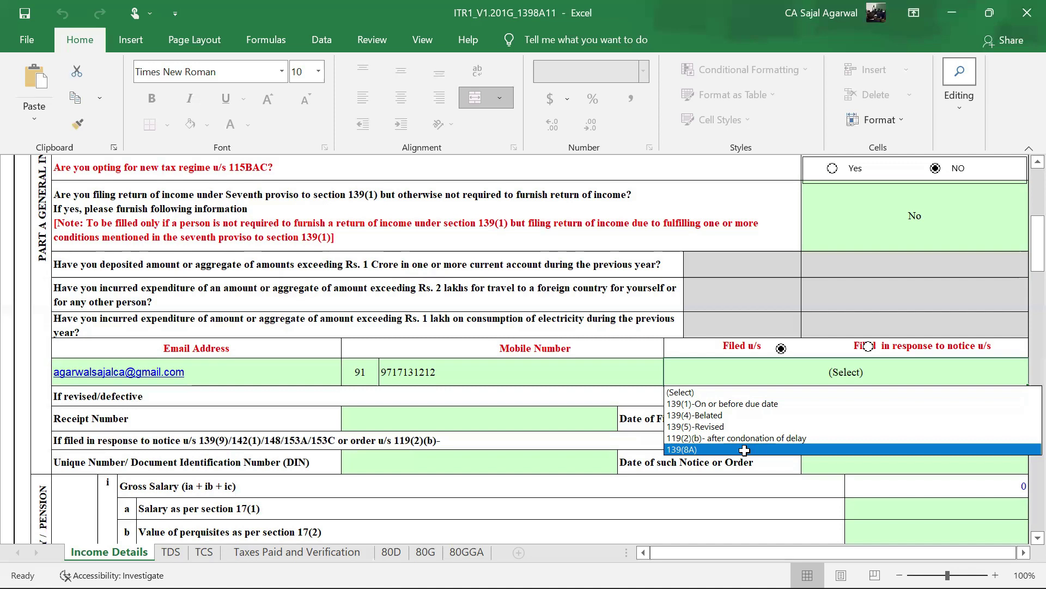
- Choose 139(8A) for Filed u/s, briefly trying 139(1) before settling on 139(8A)
click(744, 450)
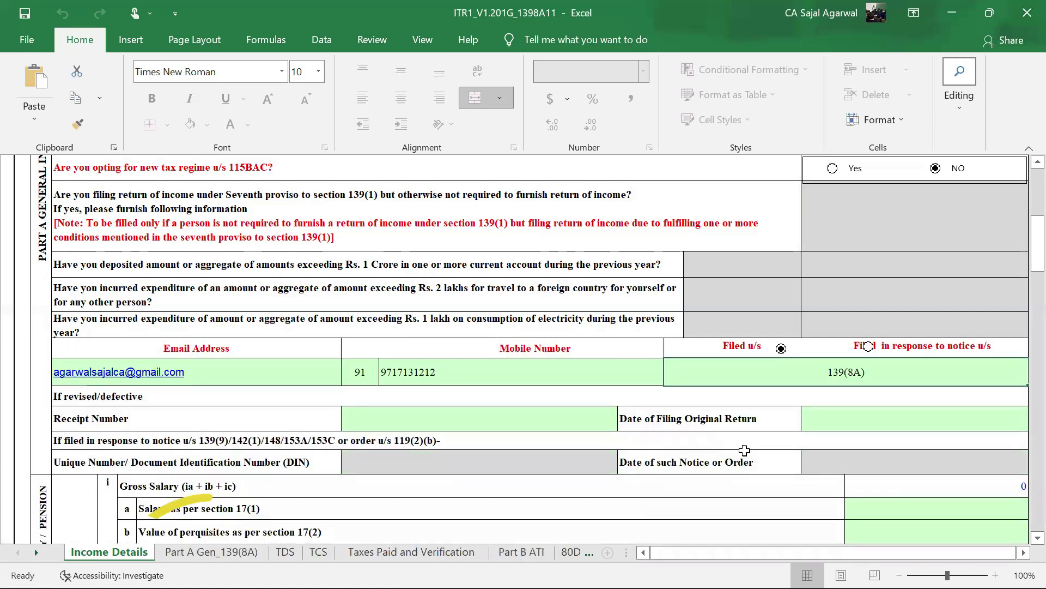
scroll(812, 419, up, 1)
scroll(812, 420, up, 1)
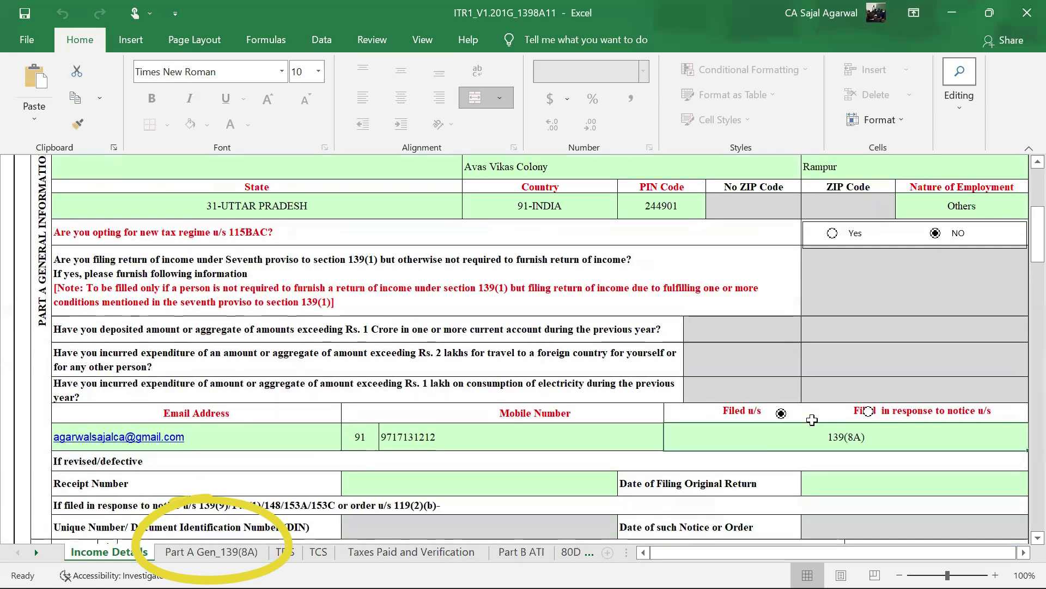
scroll(812, 420, down, 2)
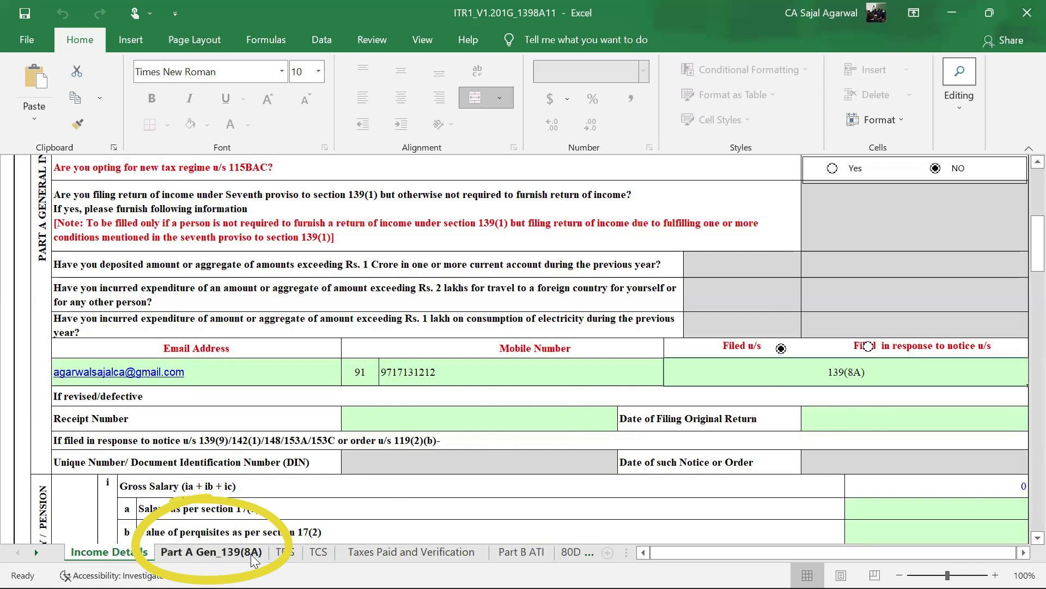
click(766, 369)
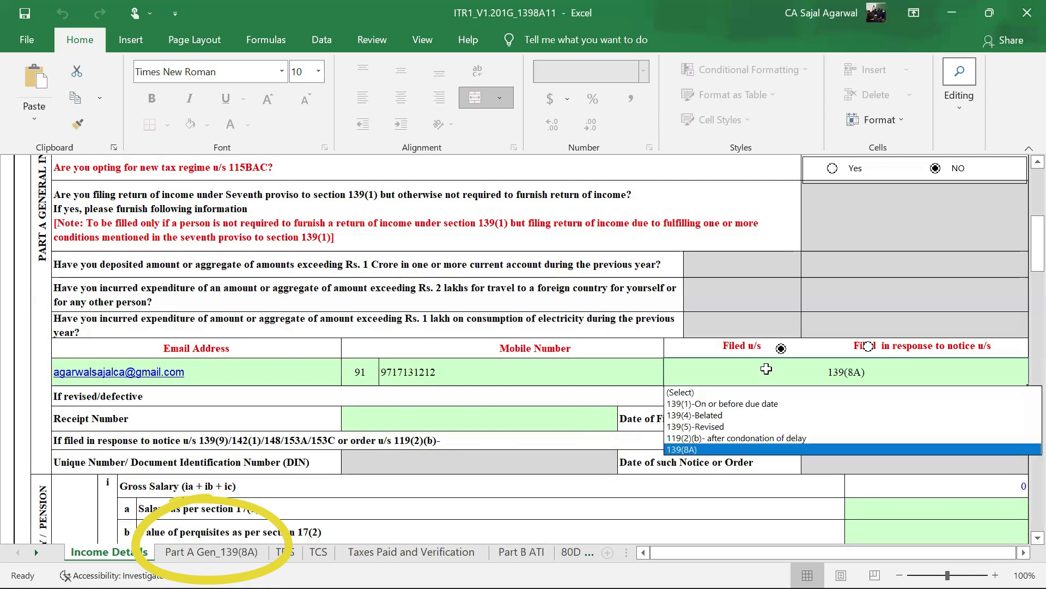
click(711, 404)
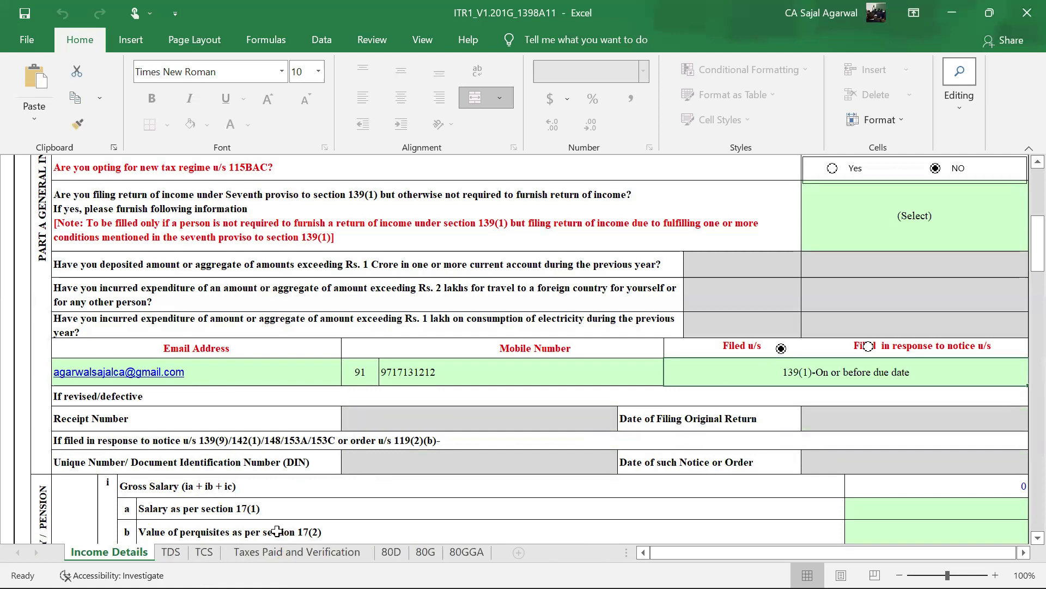
click(853, 376)
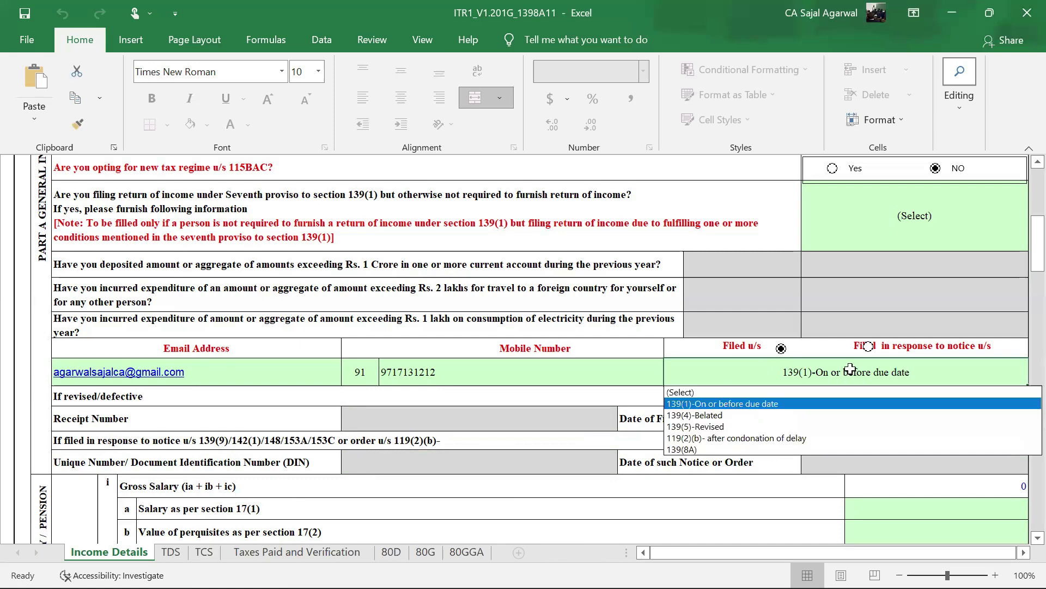
click(719, 448)
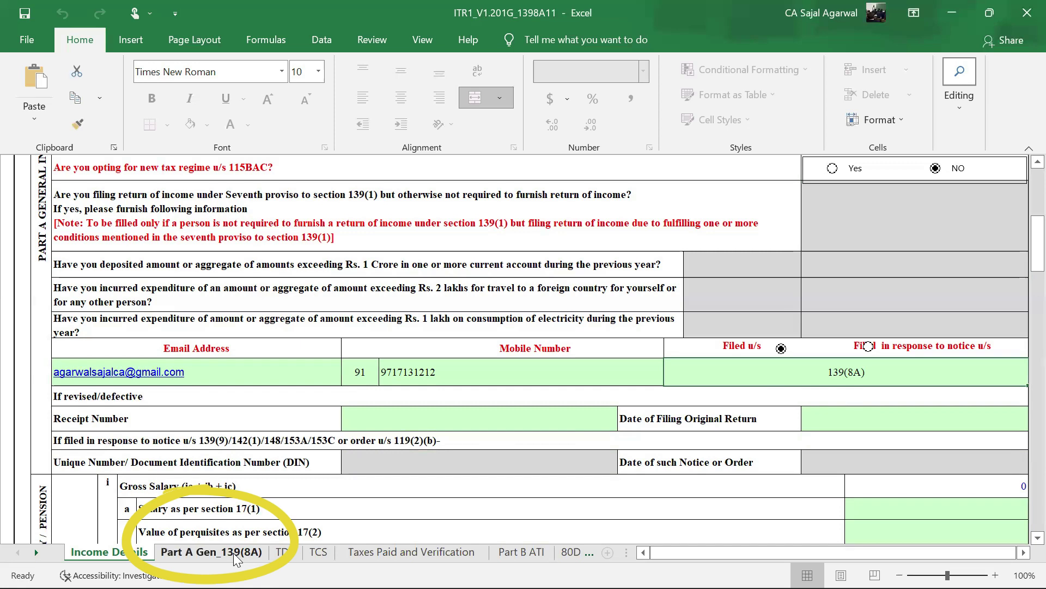
scroll(130, 195, up, 10)
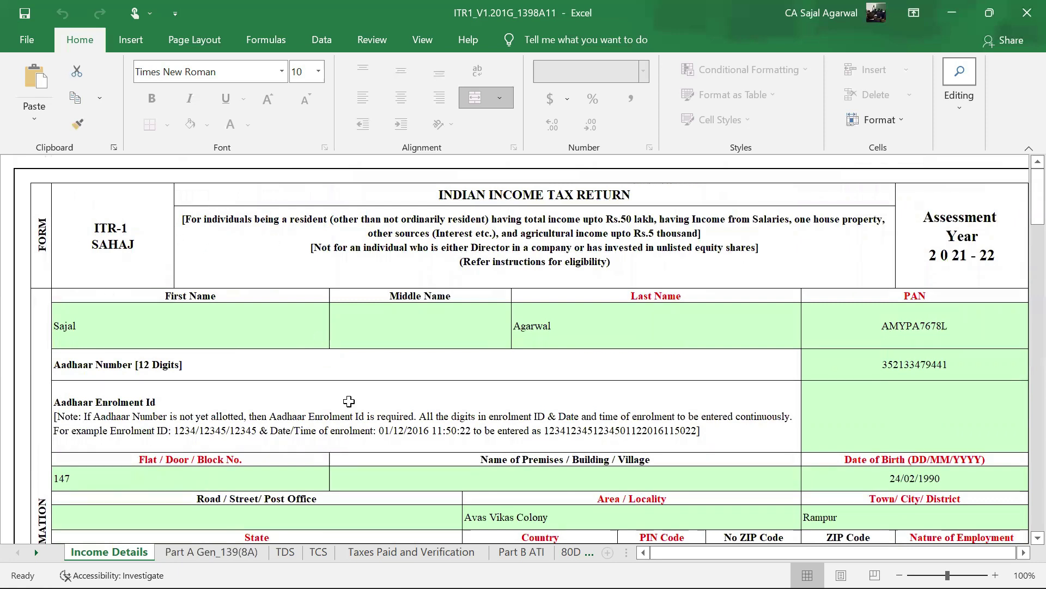
click(237, 553)
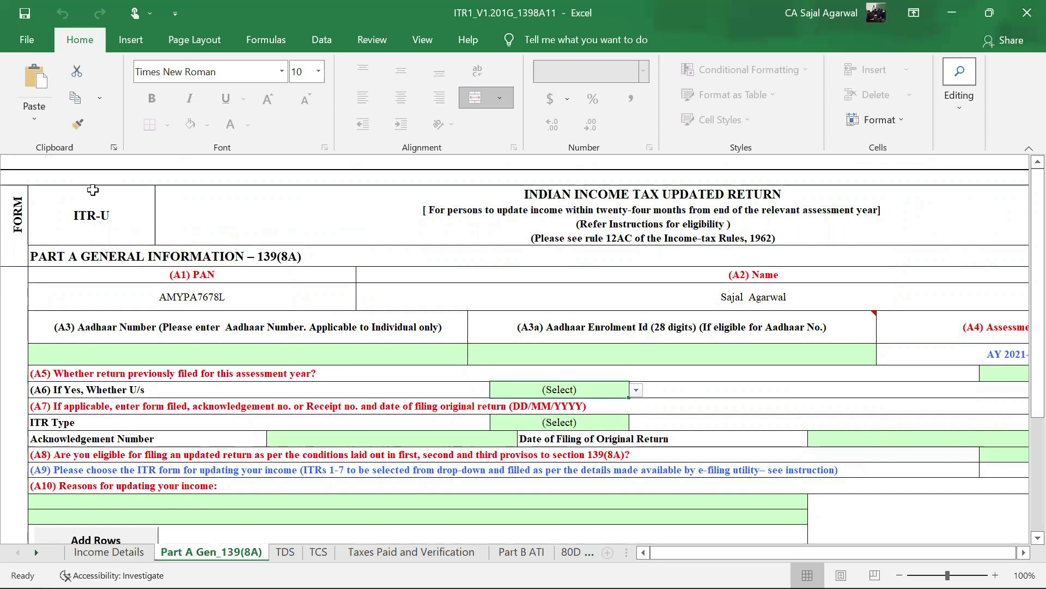
click(83, 552)
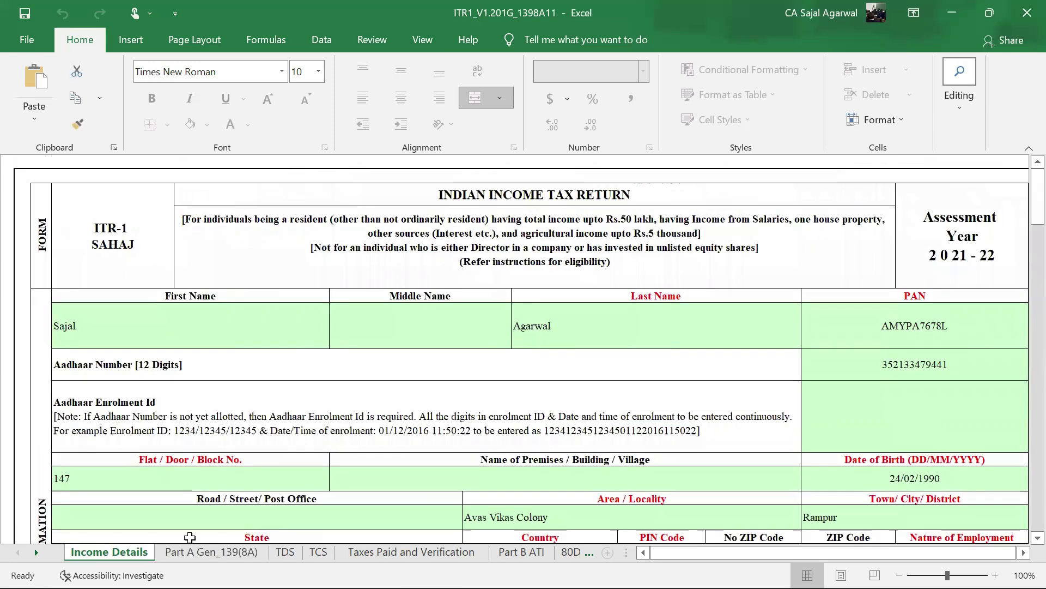
scroll(646, 439, down, 5)
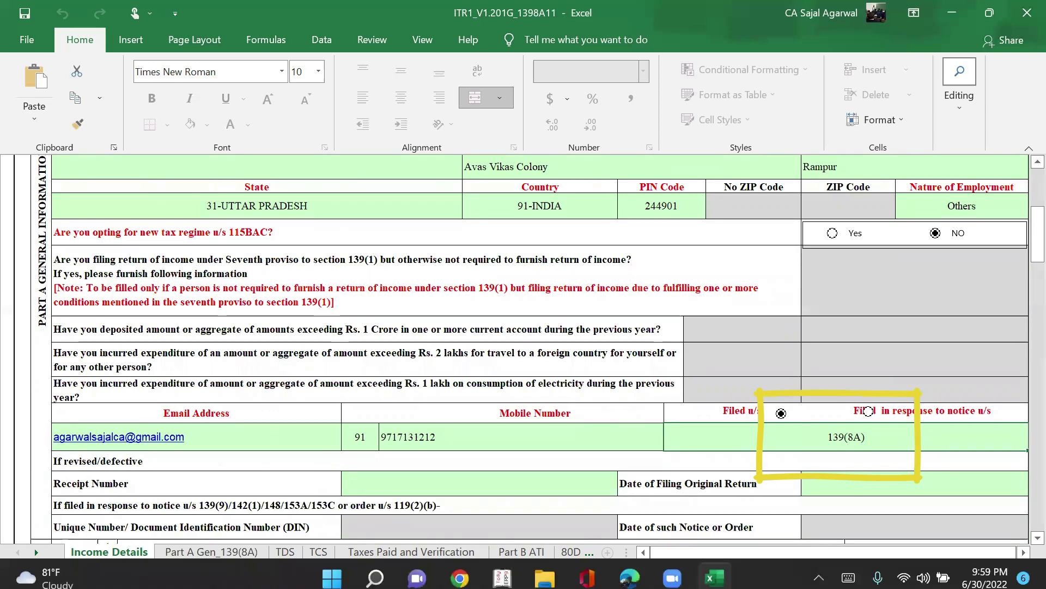
click(211, 552)
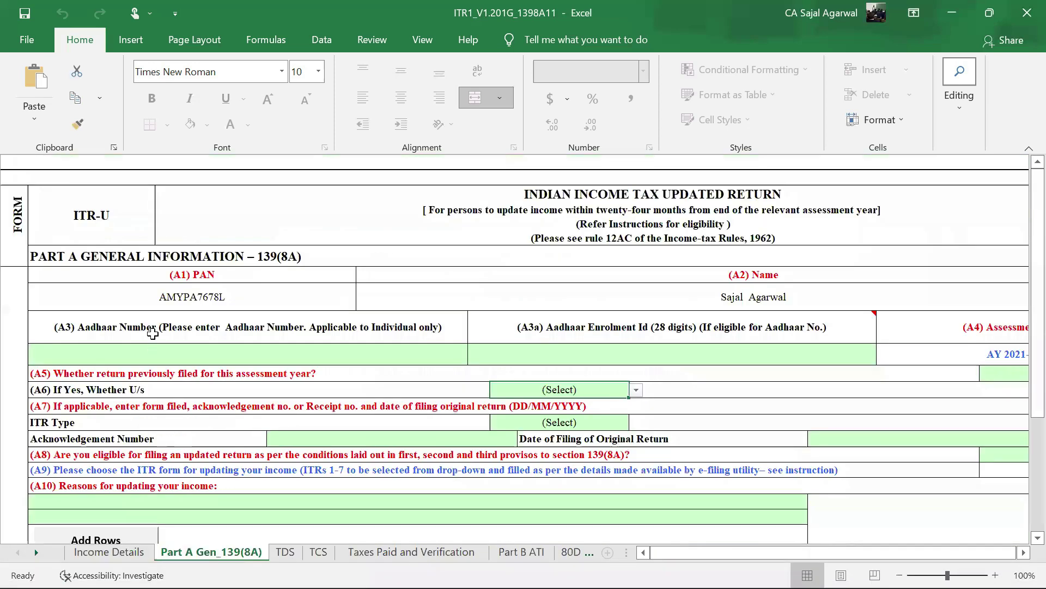
click(109, 552)
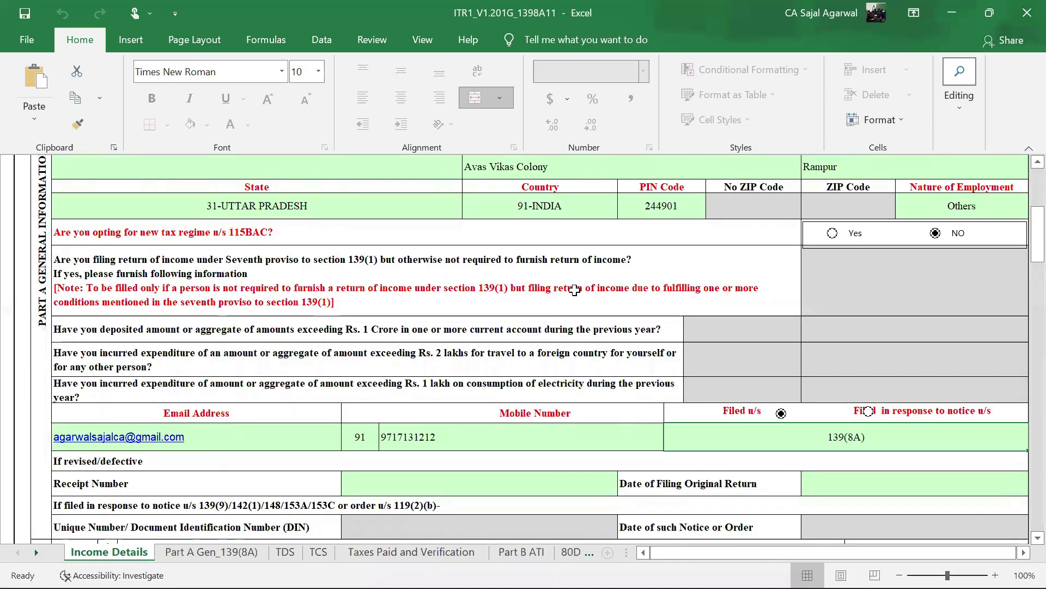
scroll(467, 315, down, 1)
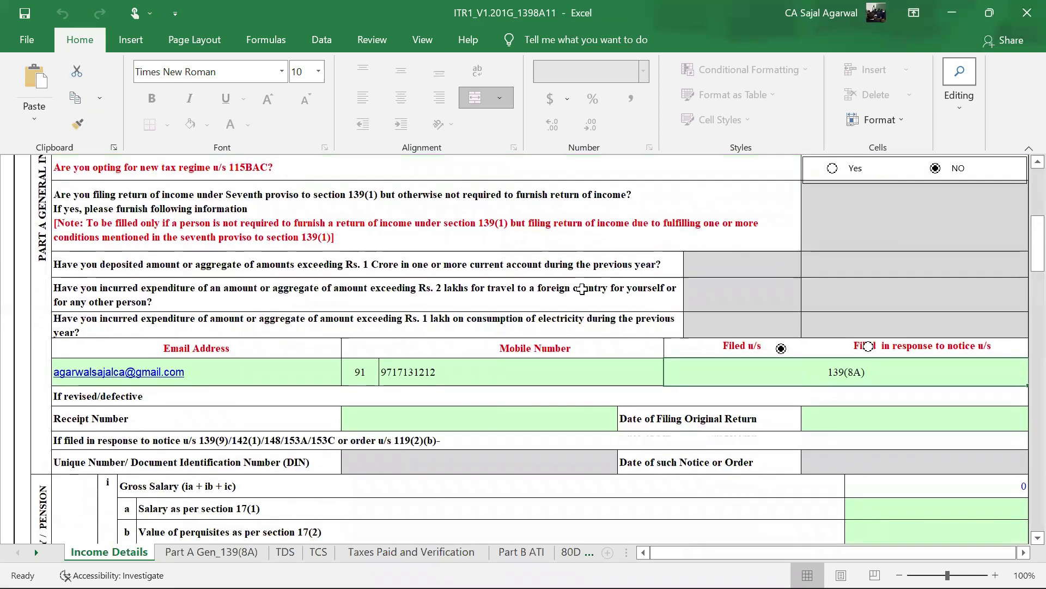
scroll(582, 289, down, 1)
scroll(582, 289, down, 1)
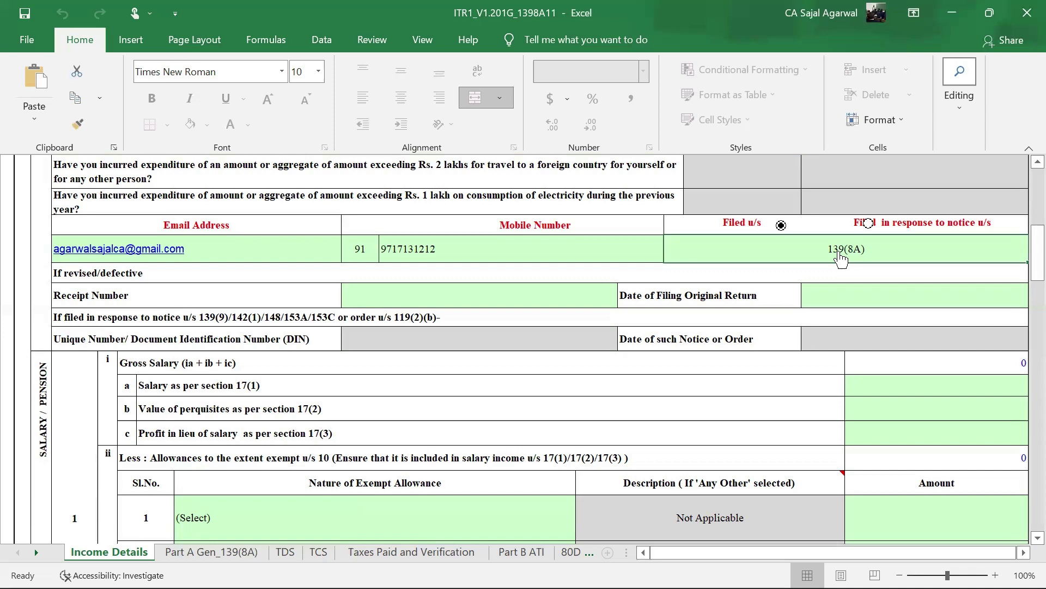
click(225, 553)
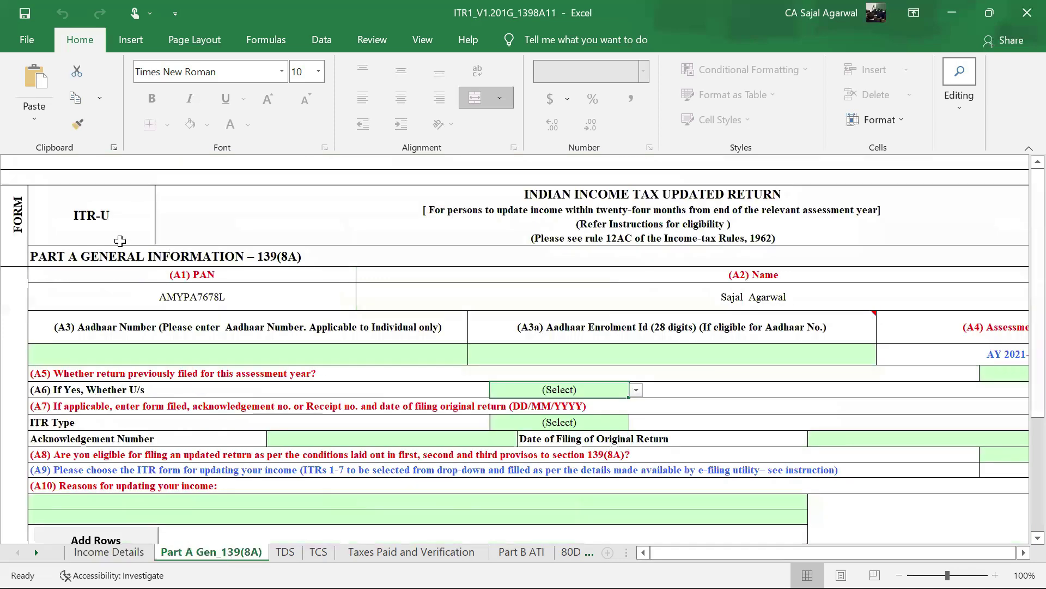
click(97, 552)
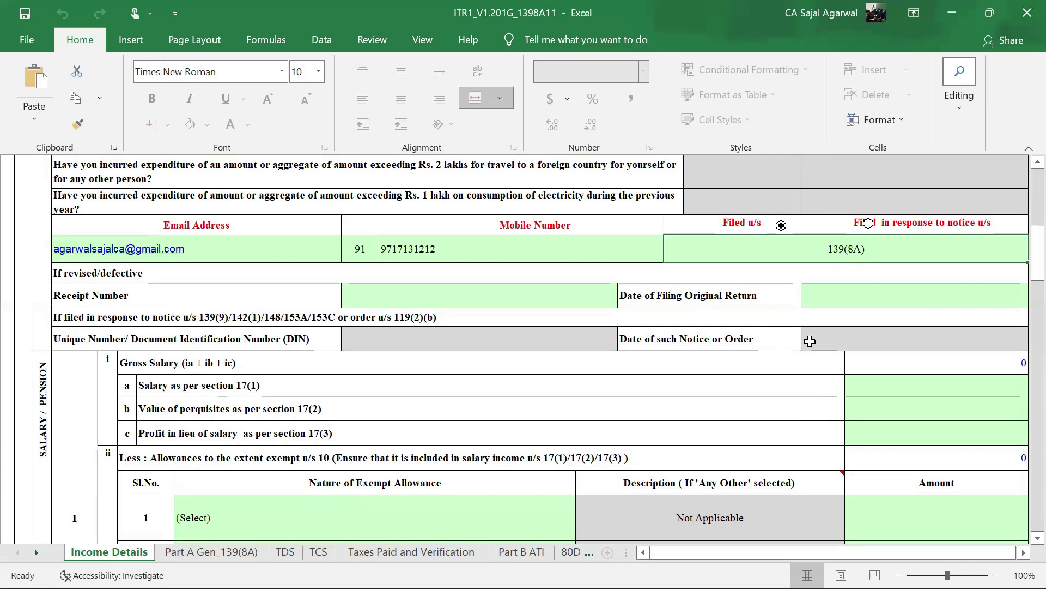
click(851, 287)
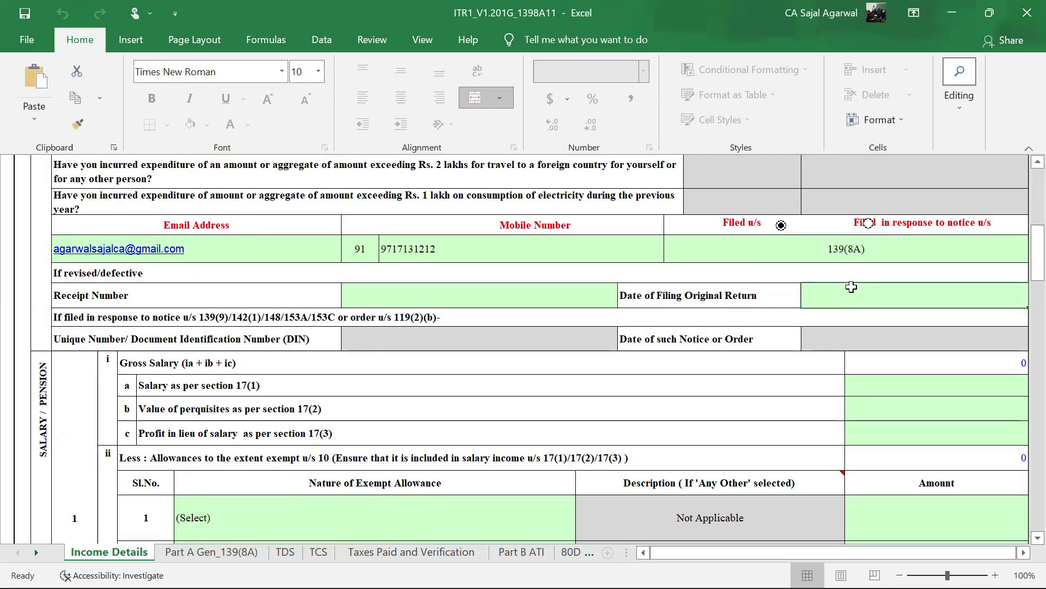
click(501, 295)
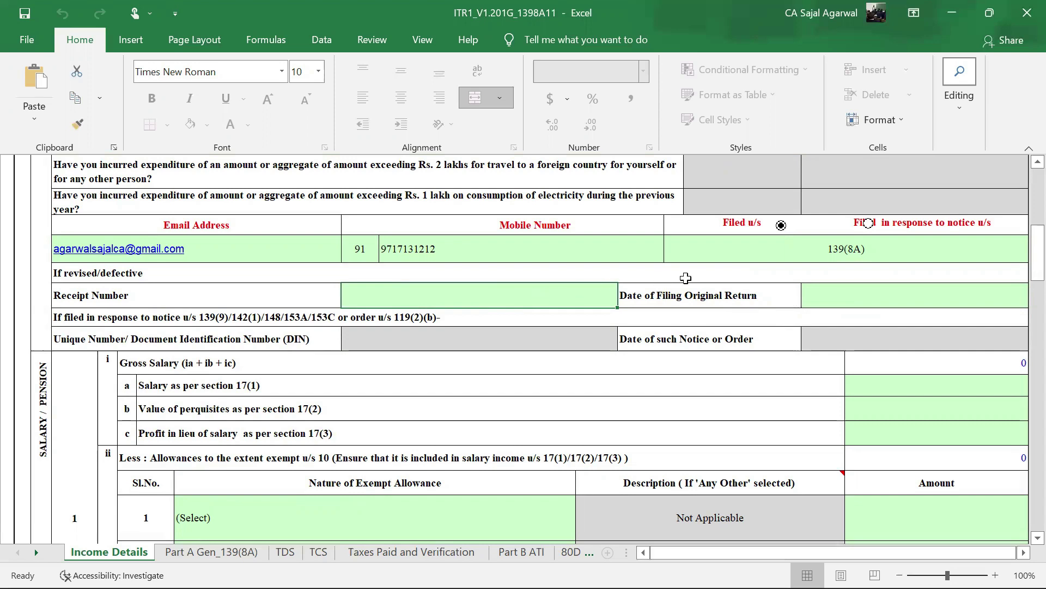
scroll(686, 278, down, 1)
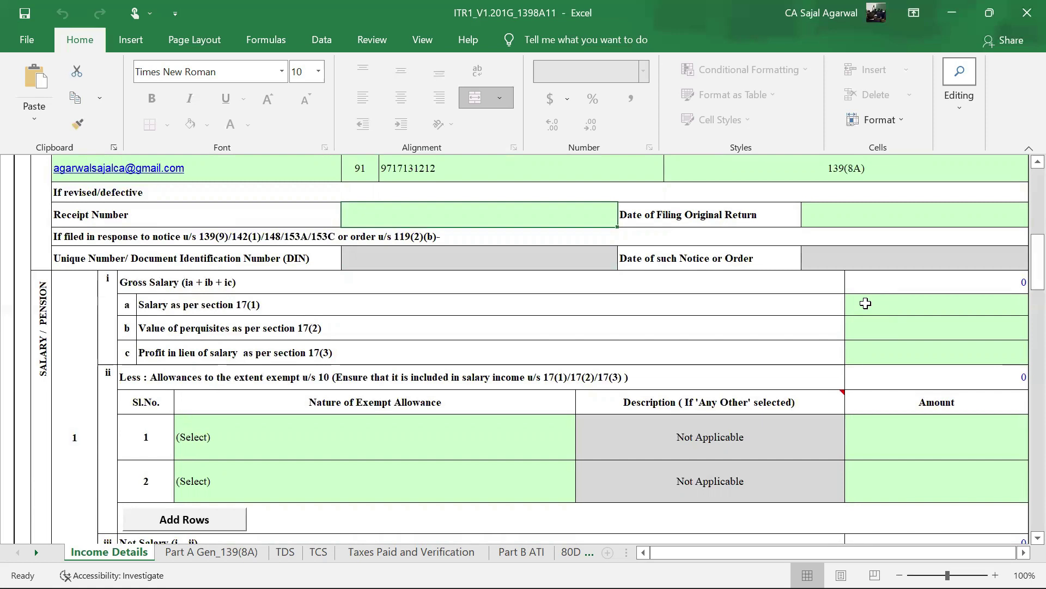
- Enter 650000 as Salary as per section 17(1)
click(866, 303)
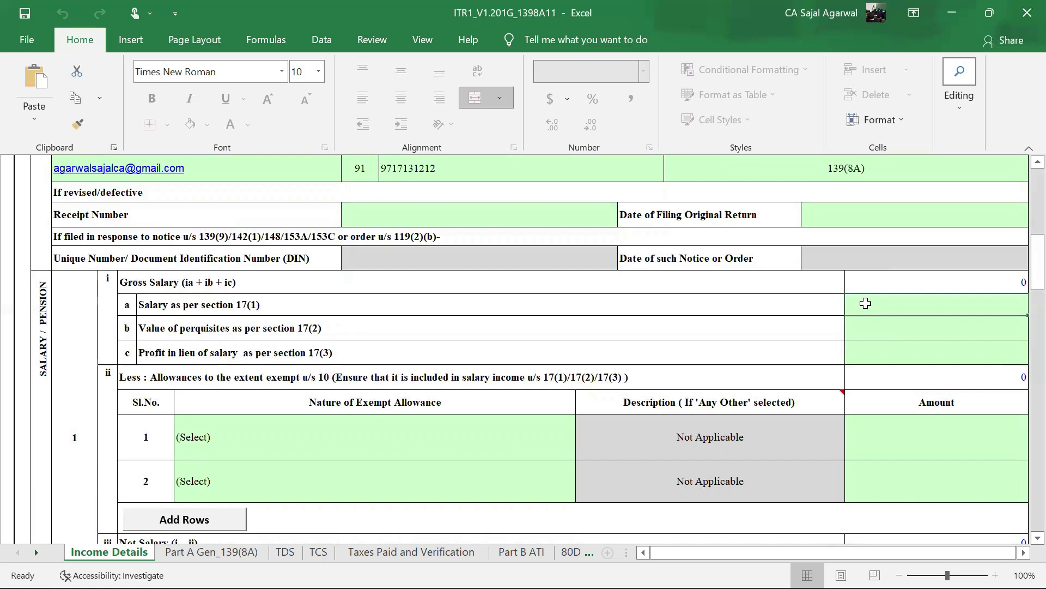
text(6)
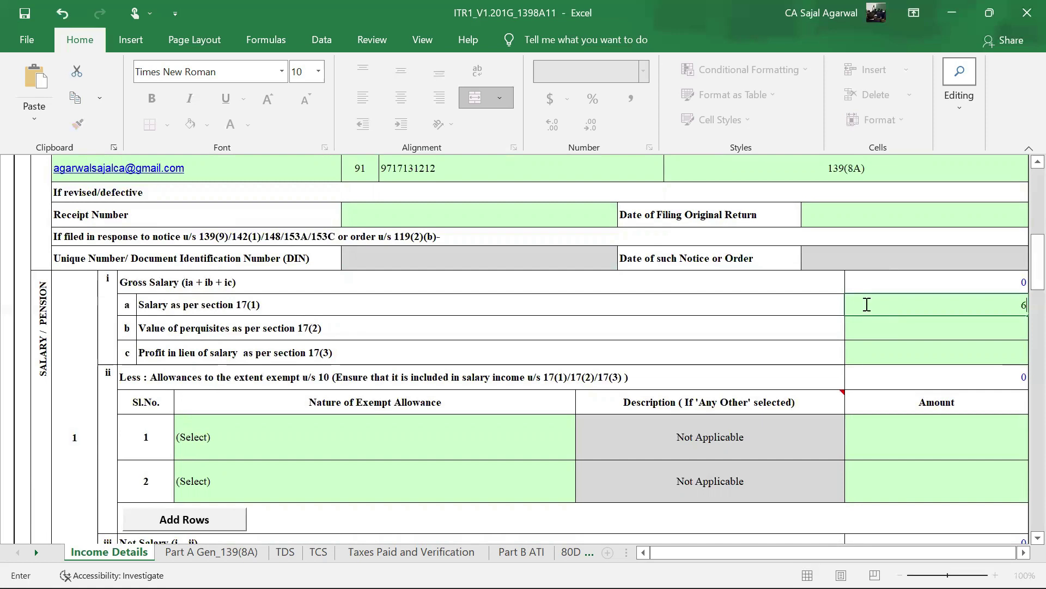
text(50000)
key(Return)
- Scroll through the salary block to check Net Salary 650000 and chargeable income 600000
scroll(922, 350, down, 1)
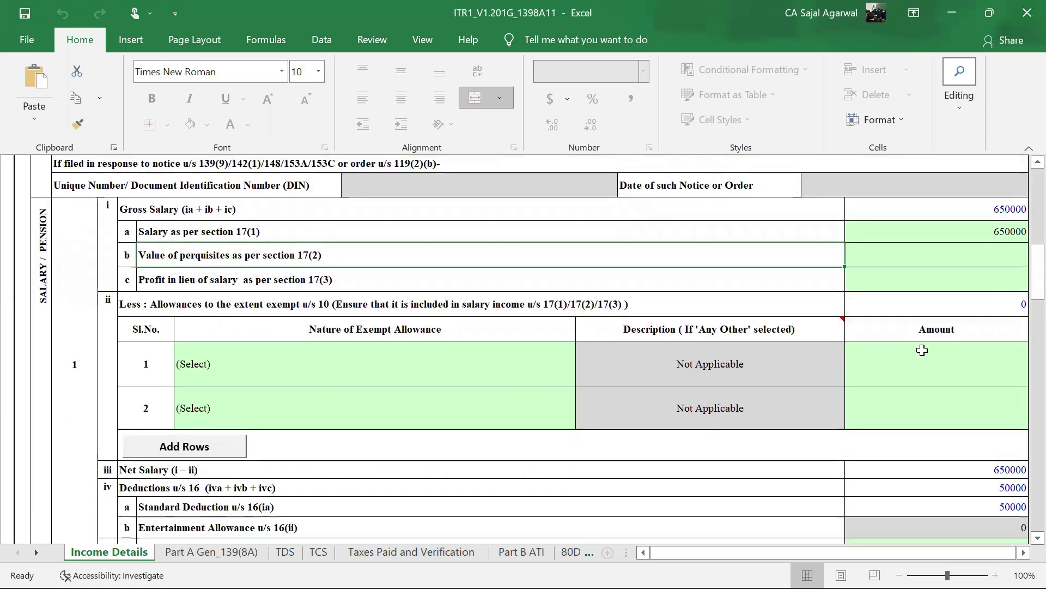
scroll(887, 374, down, 1)
scroll(888, 373, down, 1)
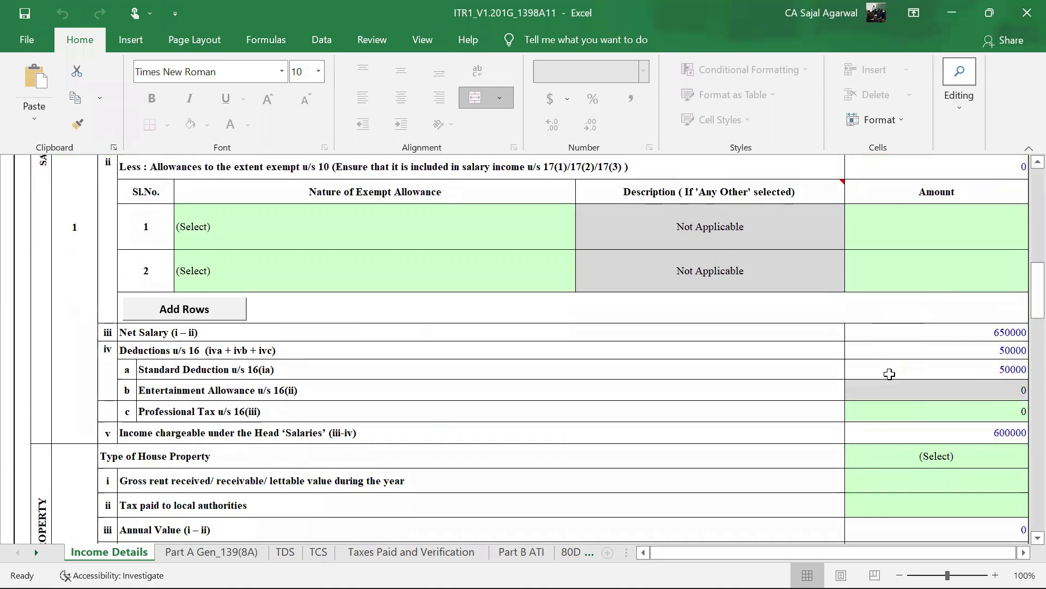
scroll(887, 374, up, 1)
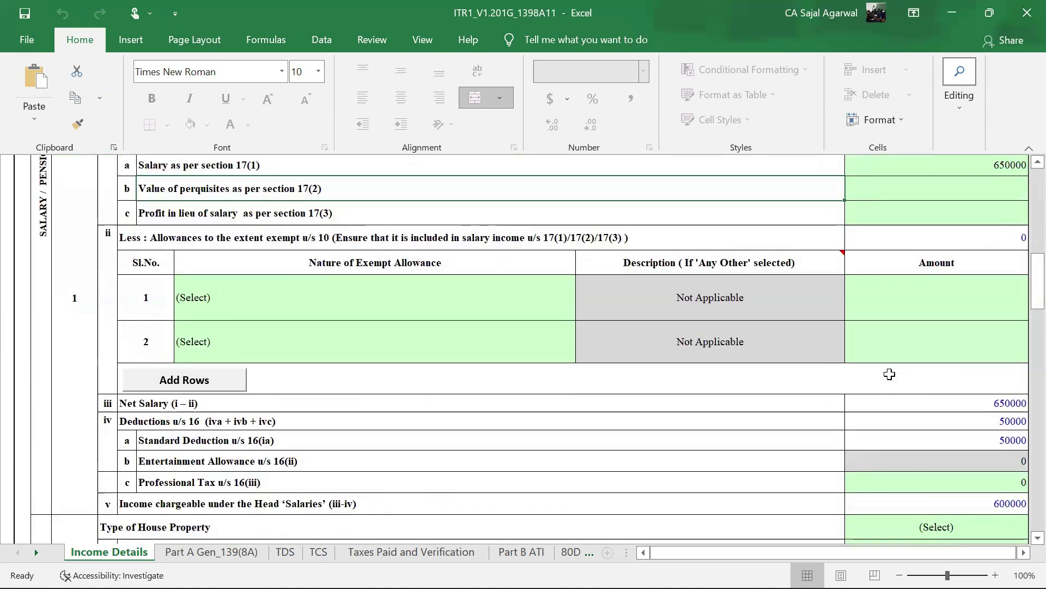
scroll(888, 374, up, 1)
scroll(910, 346, down, 1)
scroll(913, 335, down, 1)
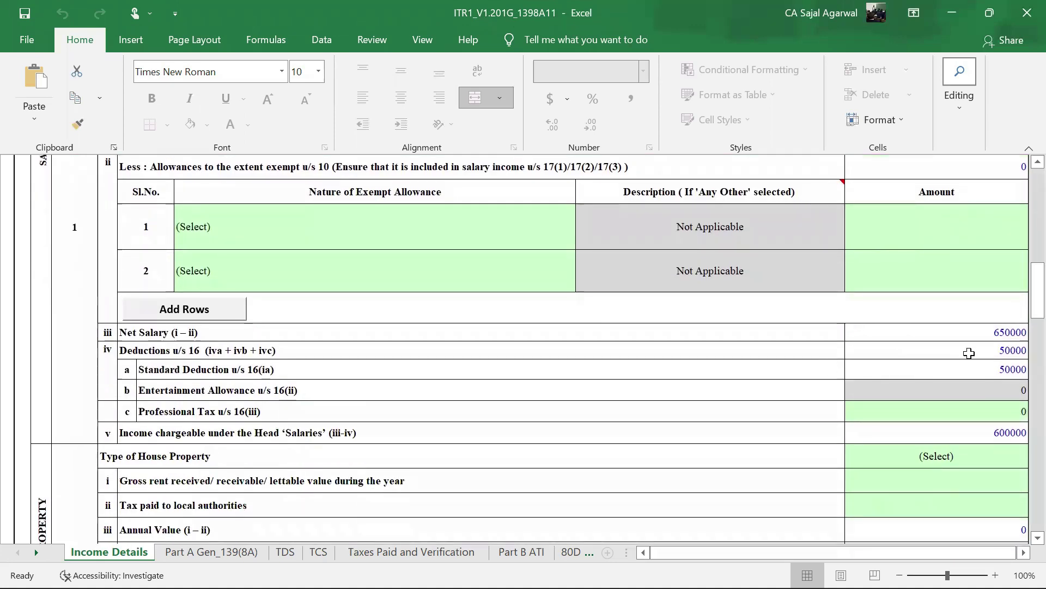
scroll(888, 360, down, 1)
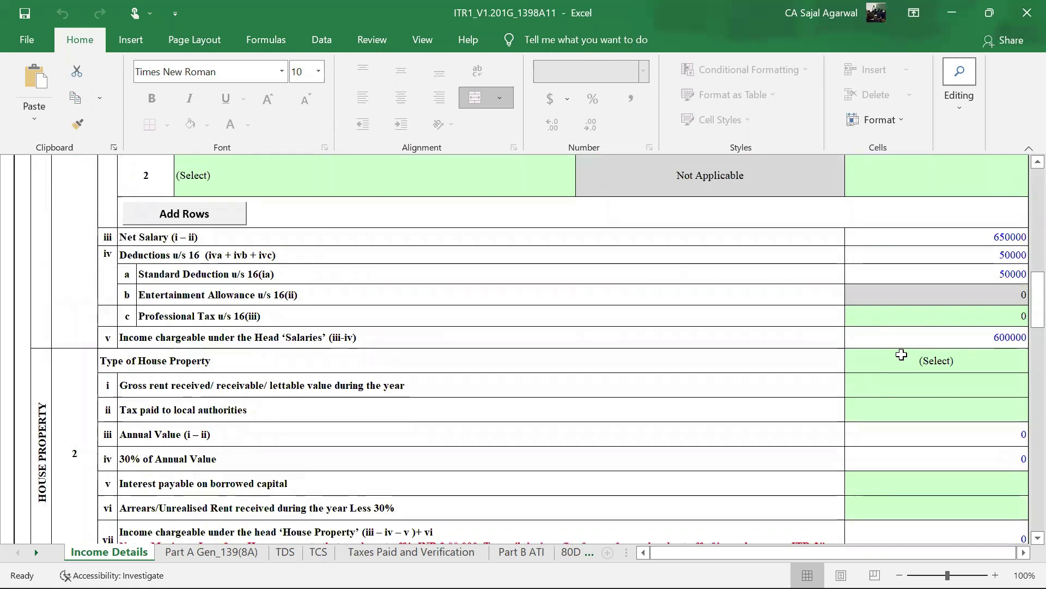
scroll(901, 355, up, 15)
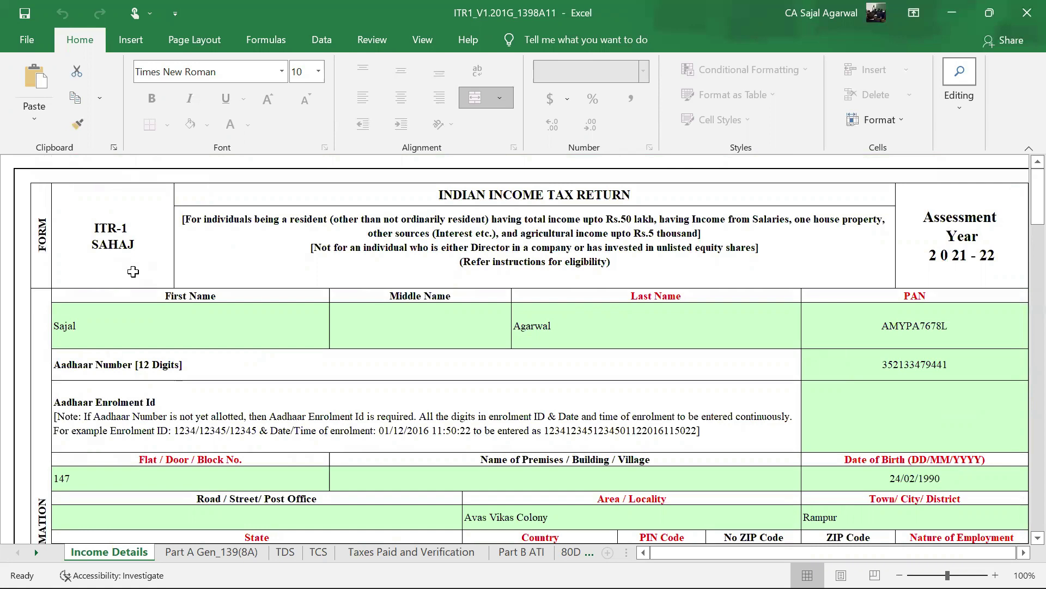
scroll(771, 364, down, 3)
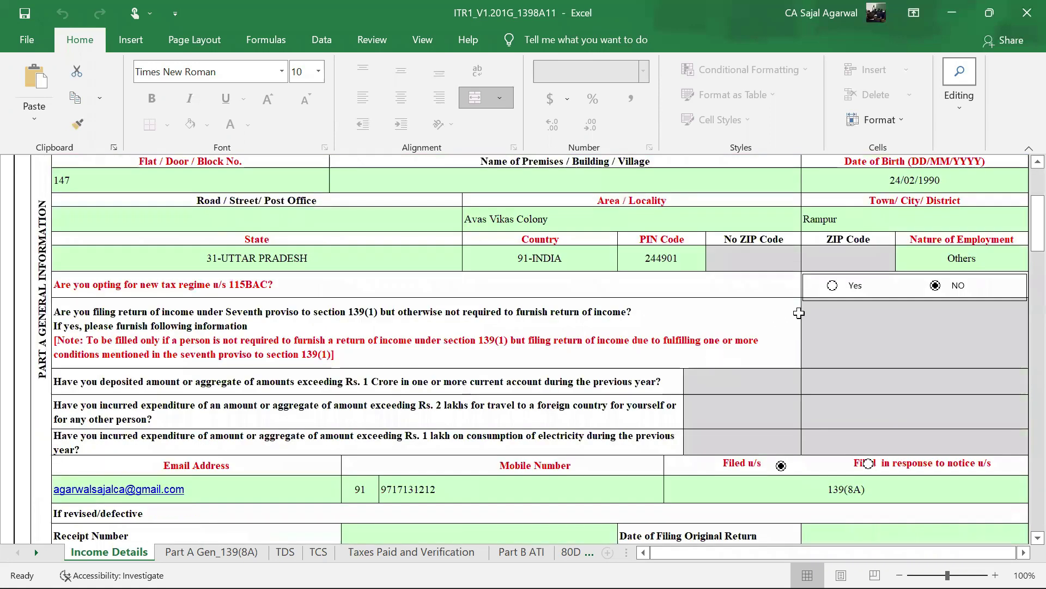
scroll(799, 313, down, 1)
scroll(799, 313, down, 2)
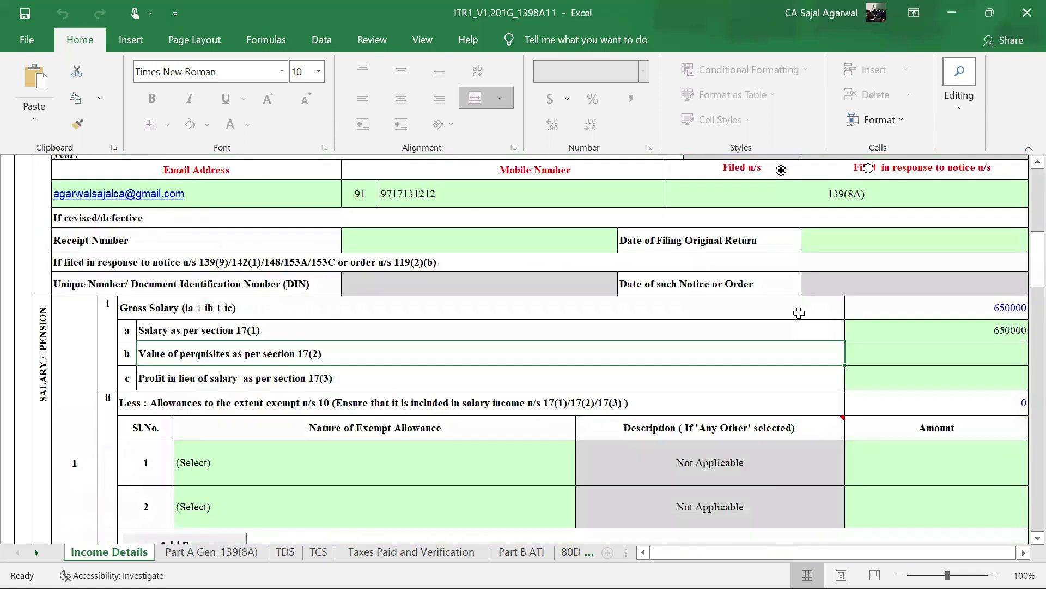
scroll(799, 313, down, 3)
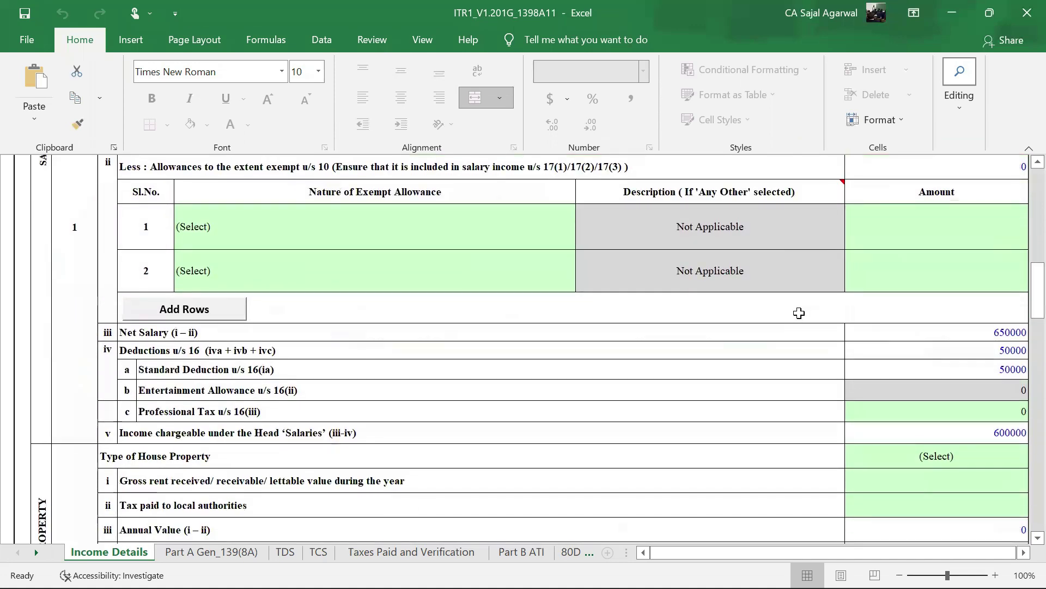
scroll(891, 300, down, 2)
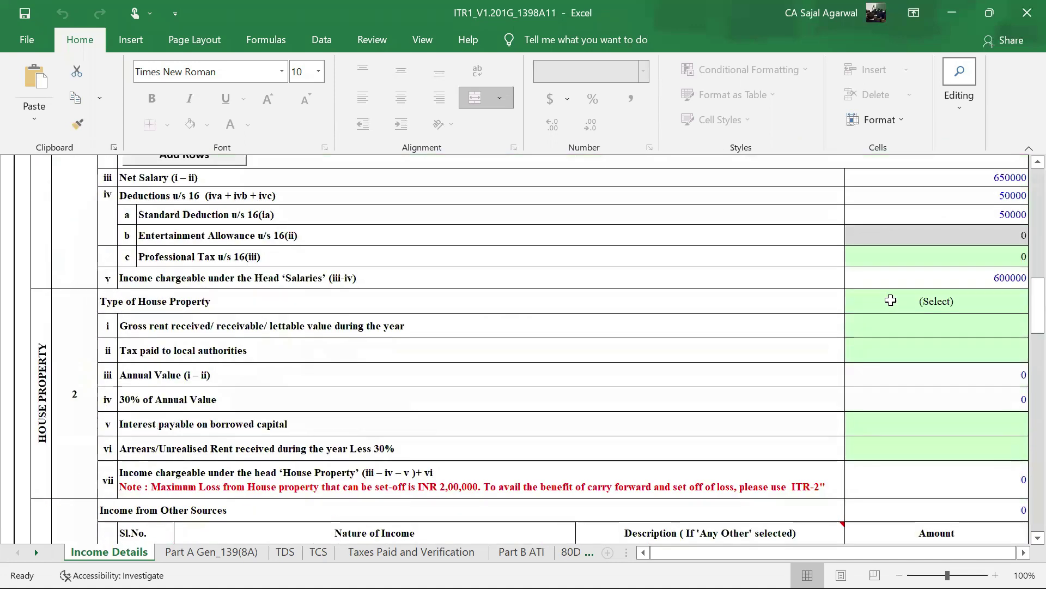
scroll(891, 300, up, 1)
scroll(263, 369, up, 1)
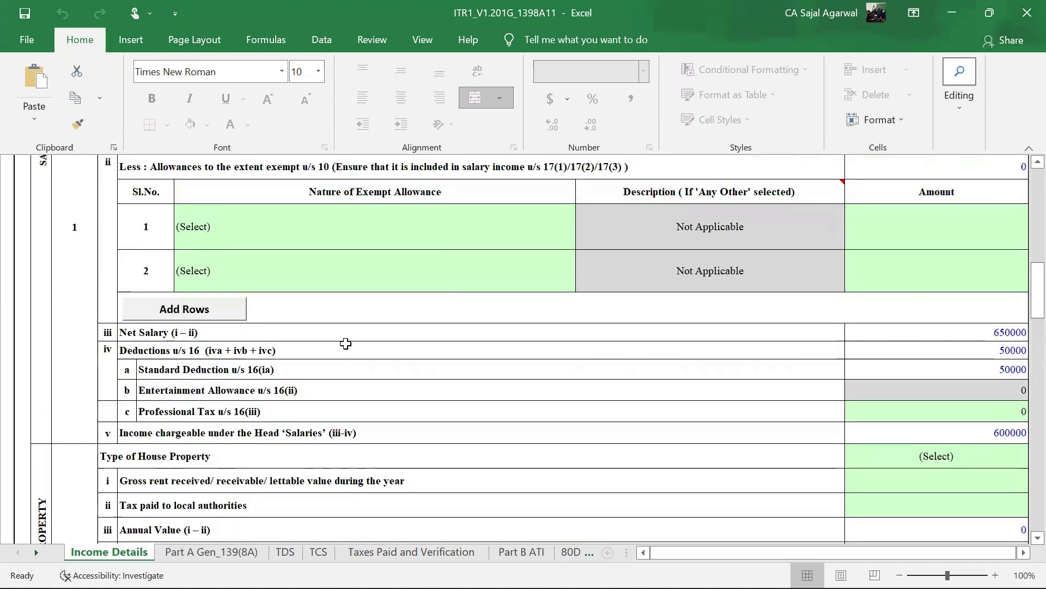
scroll(346, 343, down, 1)
scroll(346, 343, up, 4)
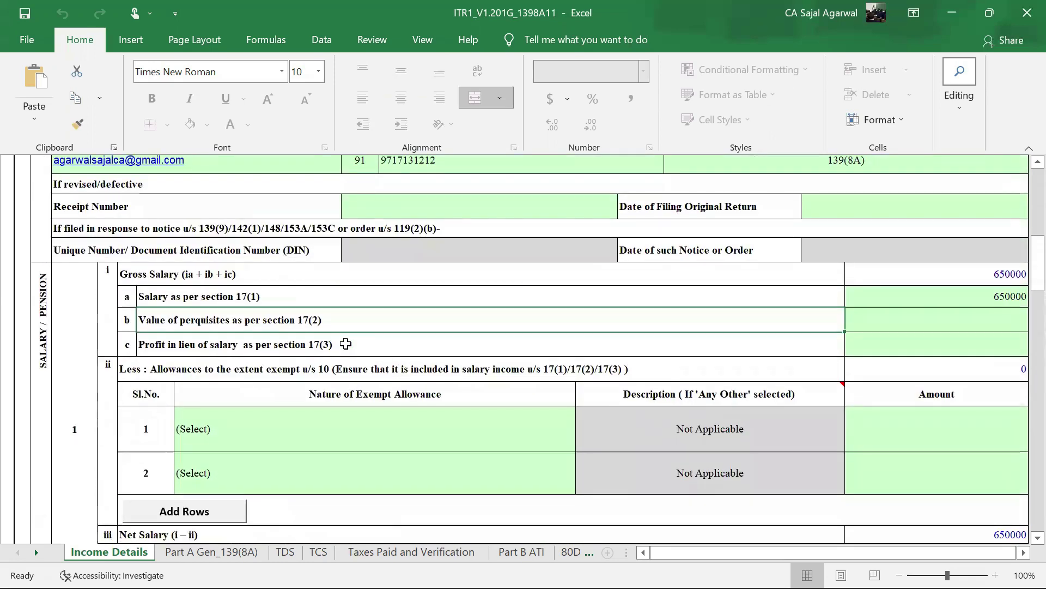
- Scroll past House Property and Other Sources to the Part C deductions table
scroll(346, 343, down, 5)
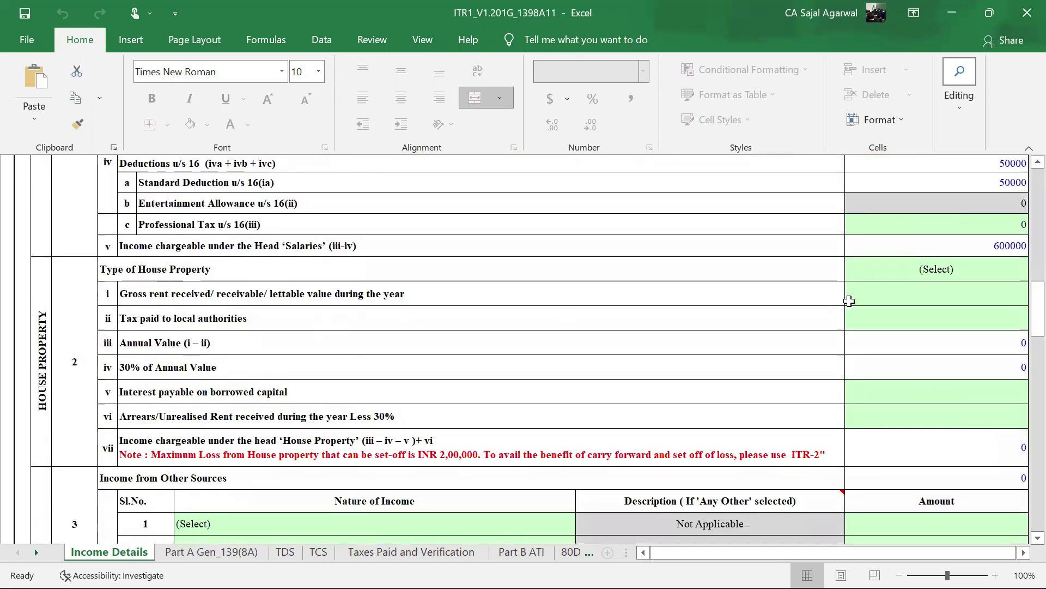
scroll(605, 331, down, 3)
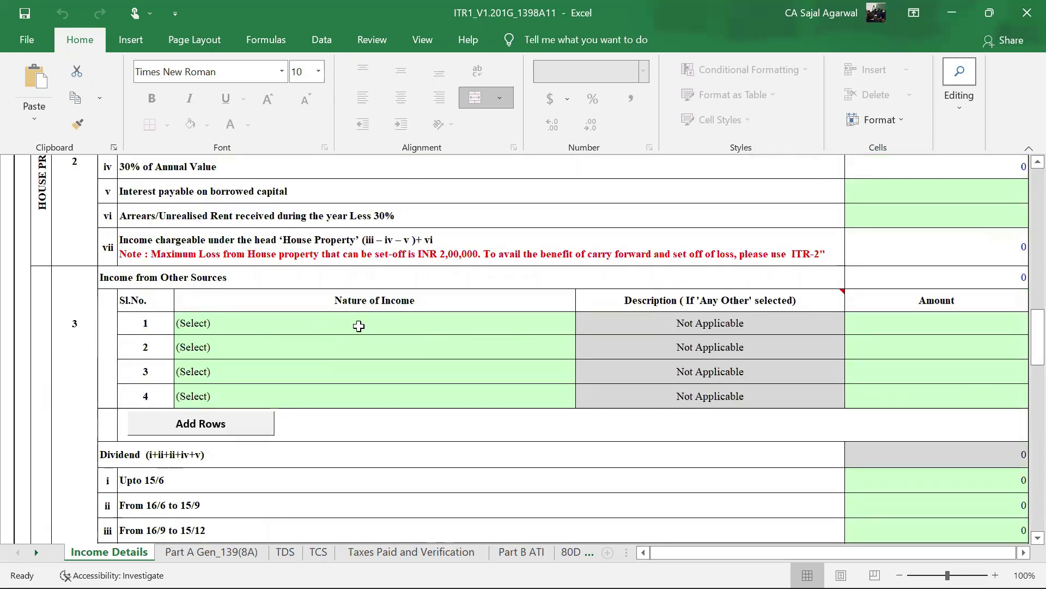
scroll(825, 440, down, 5)
scroll(826, 401, down, 3)
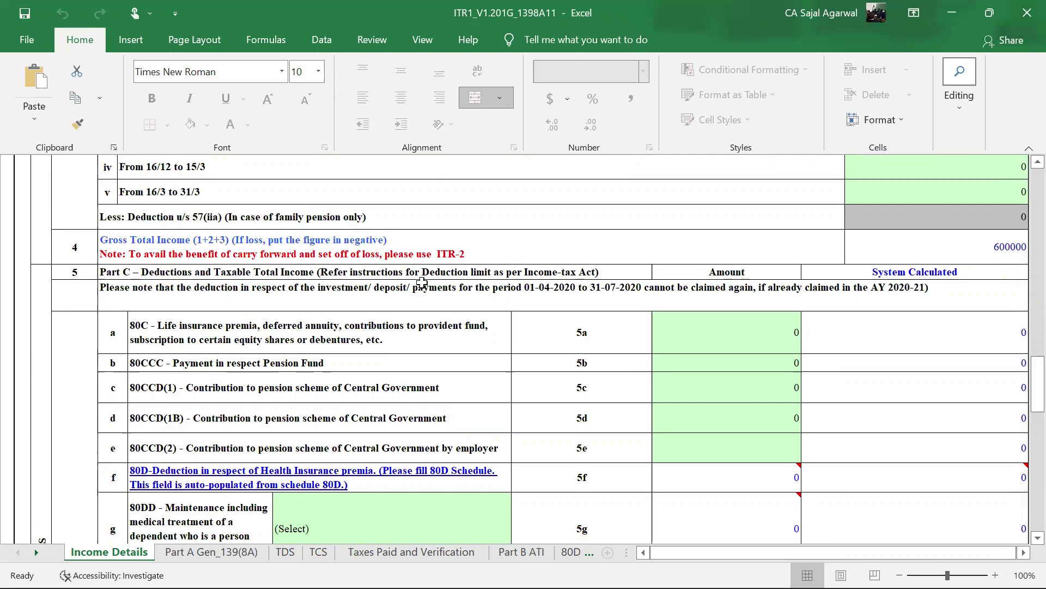
scroll(422, 283, down, 1)
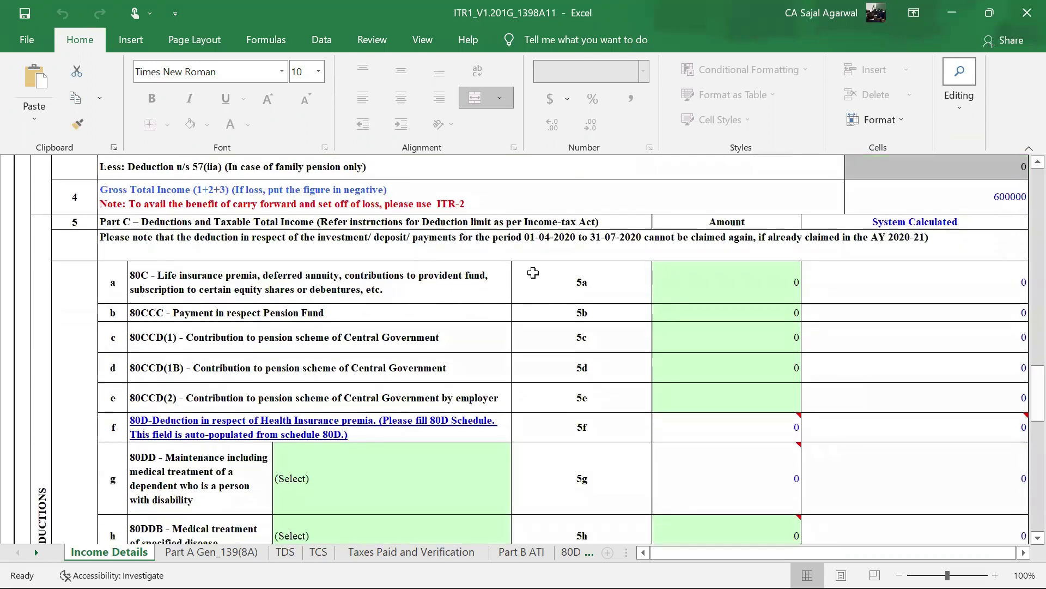
scroll(534, 272, up, 1)
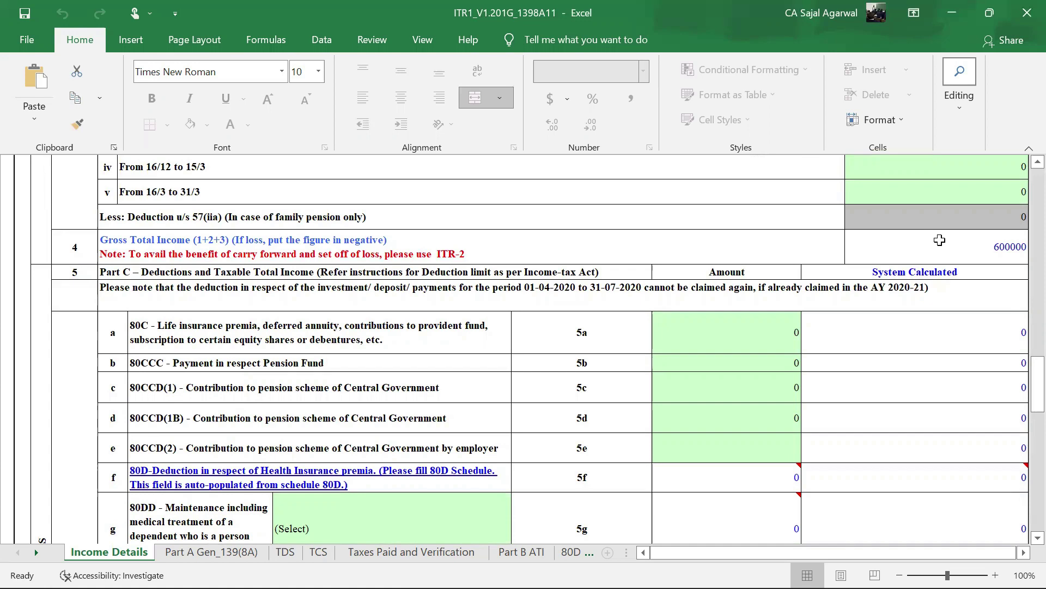
scroll(733, 311, down, 2)
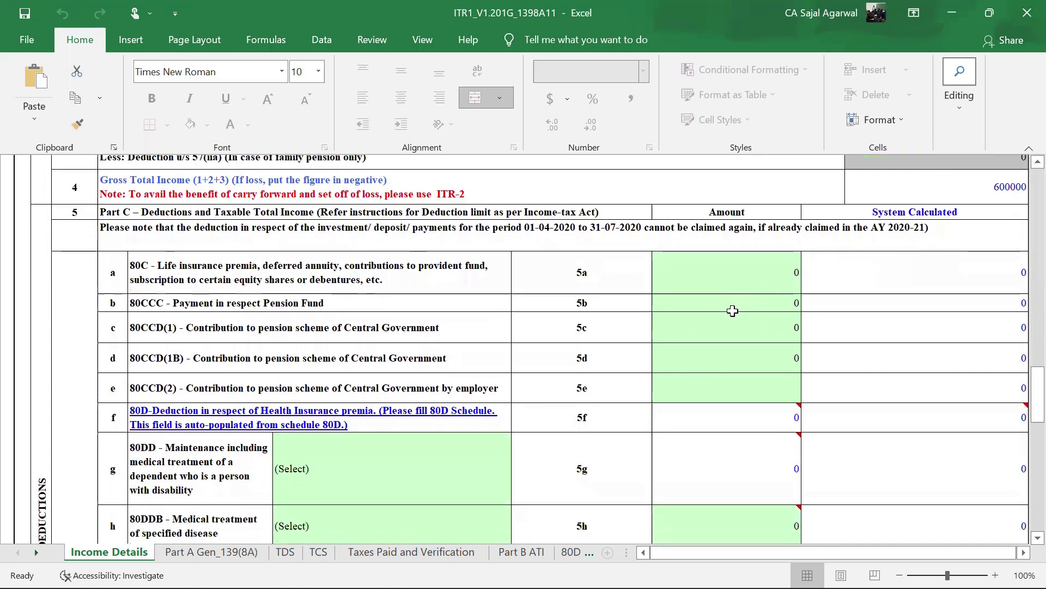
scroll(733, 311, up, 1)
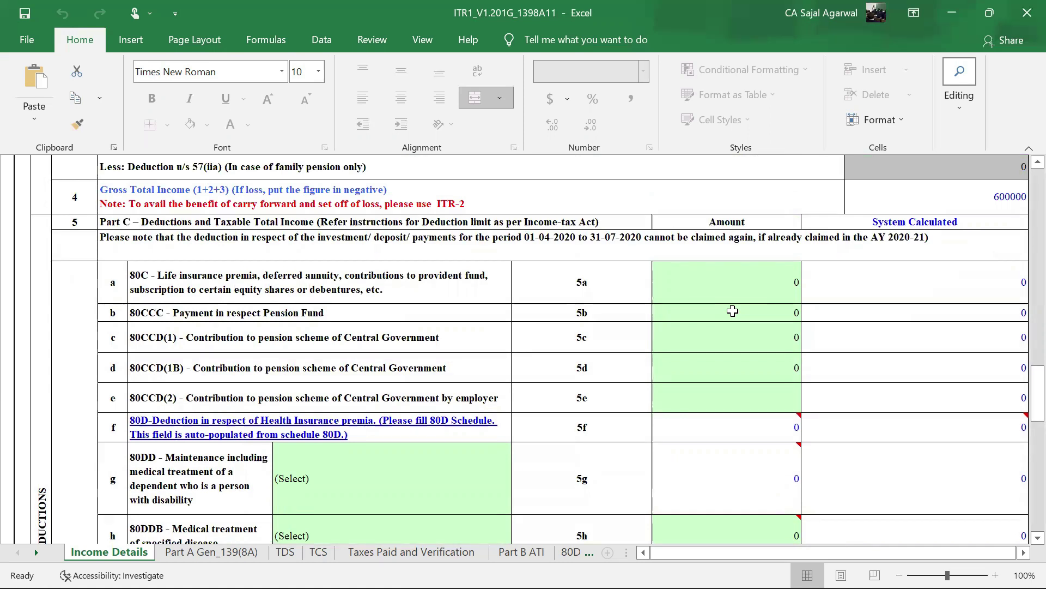
- Enter 150000 under 80C in row 5a and check Total Income of 450000
click(732, 283)
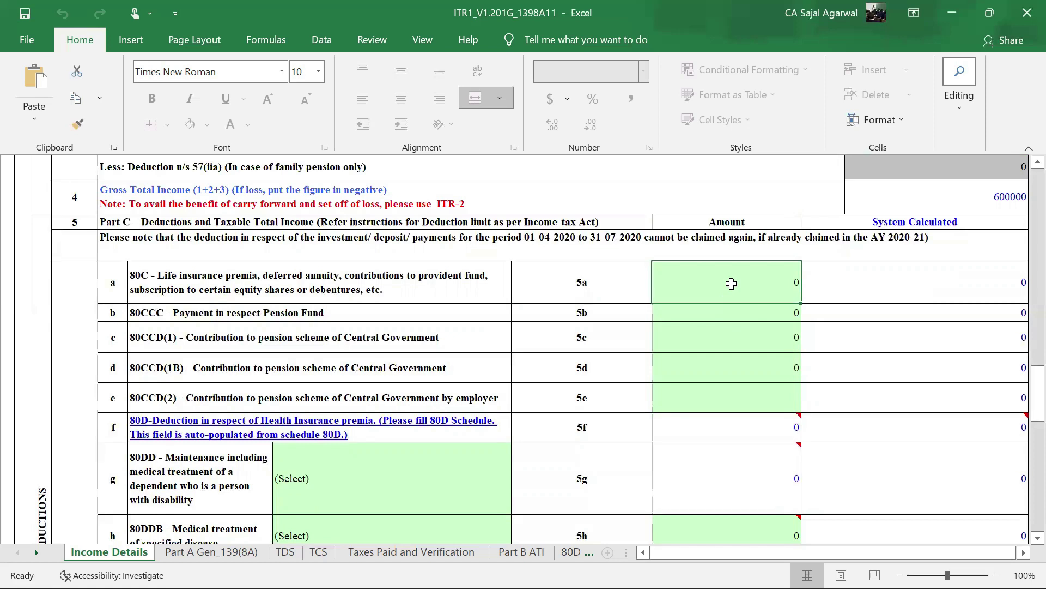
text(150000)
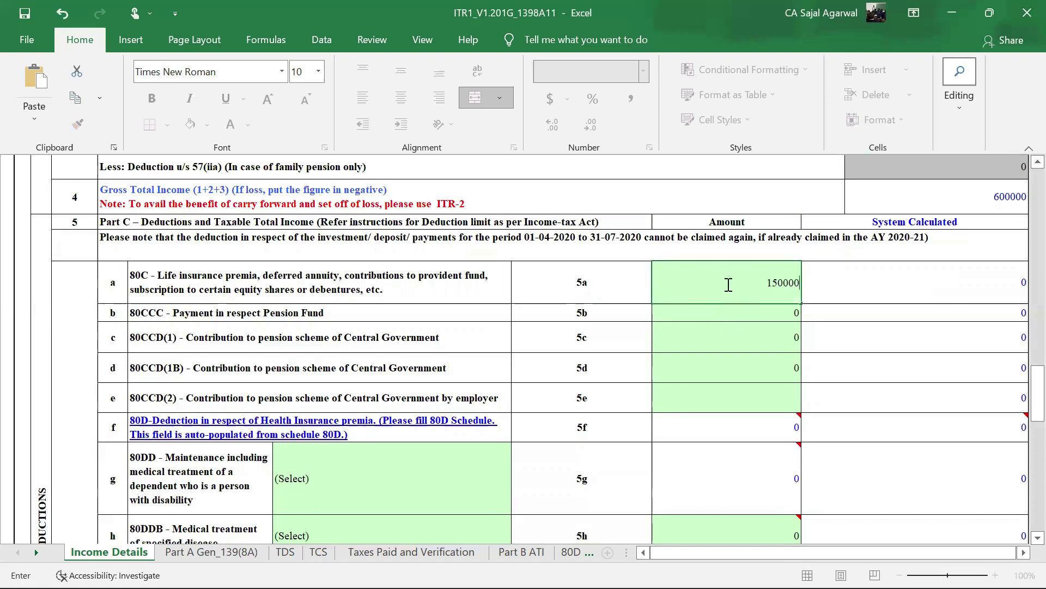
click(731, 318)
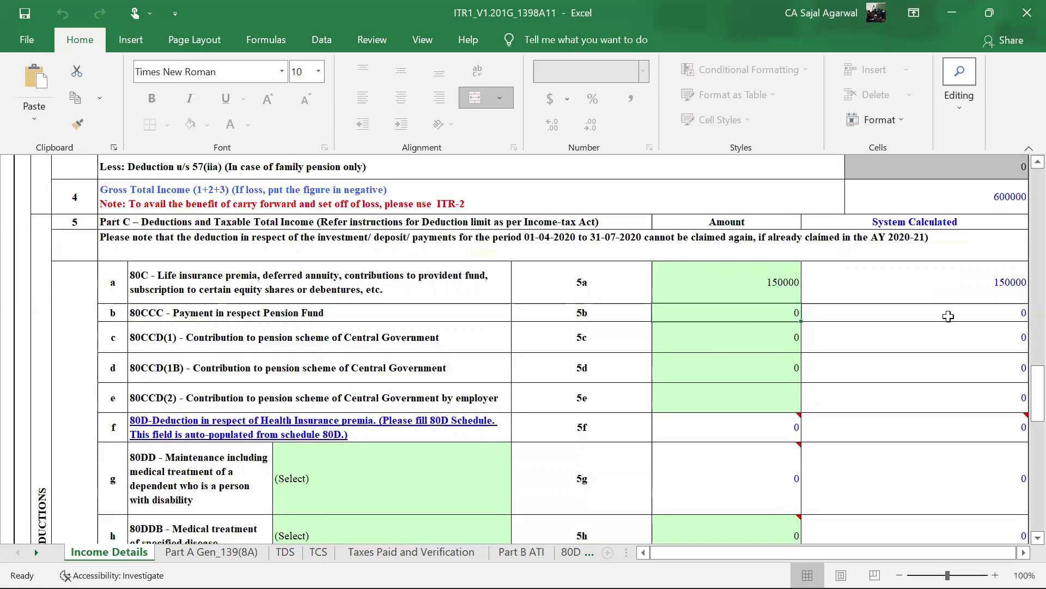
scroll(948, 316, down, 5)
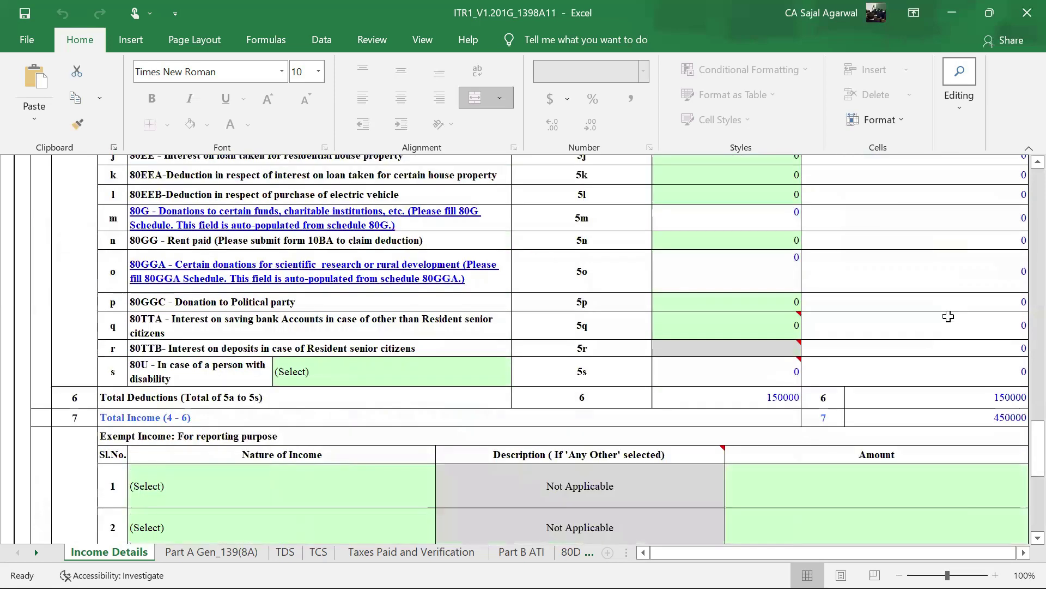
scroll(948, 316, down, 1)
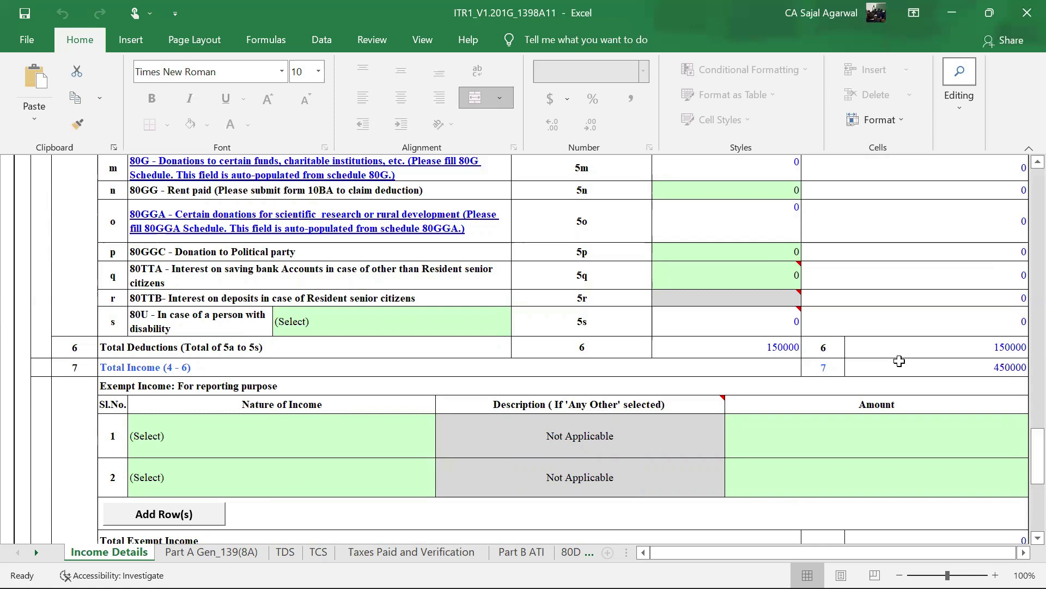
- Scroll to rows 8–17 to review Tax Payable through Total Tax, Fee and Interest, all 0
scroll(899, 360, down, 3)
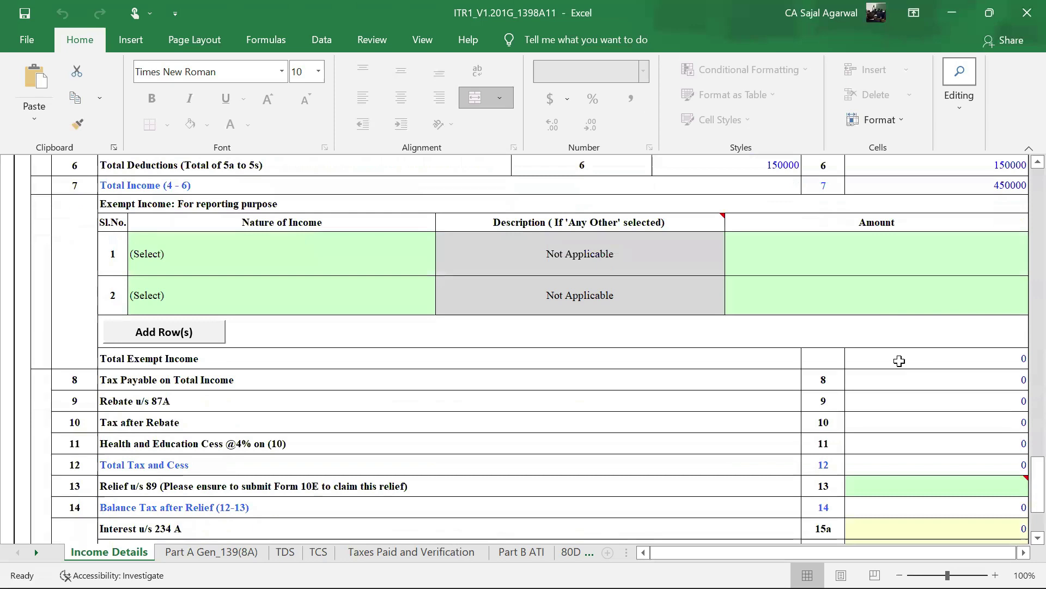
scroll(899, 360, down, 3)
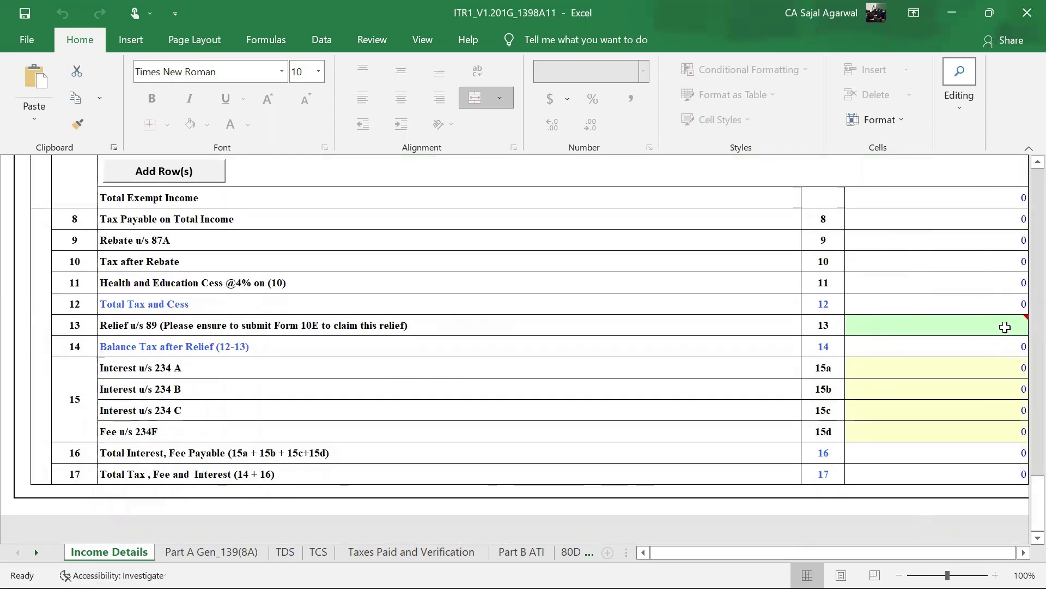
scroll(1001, 352, up, 3)
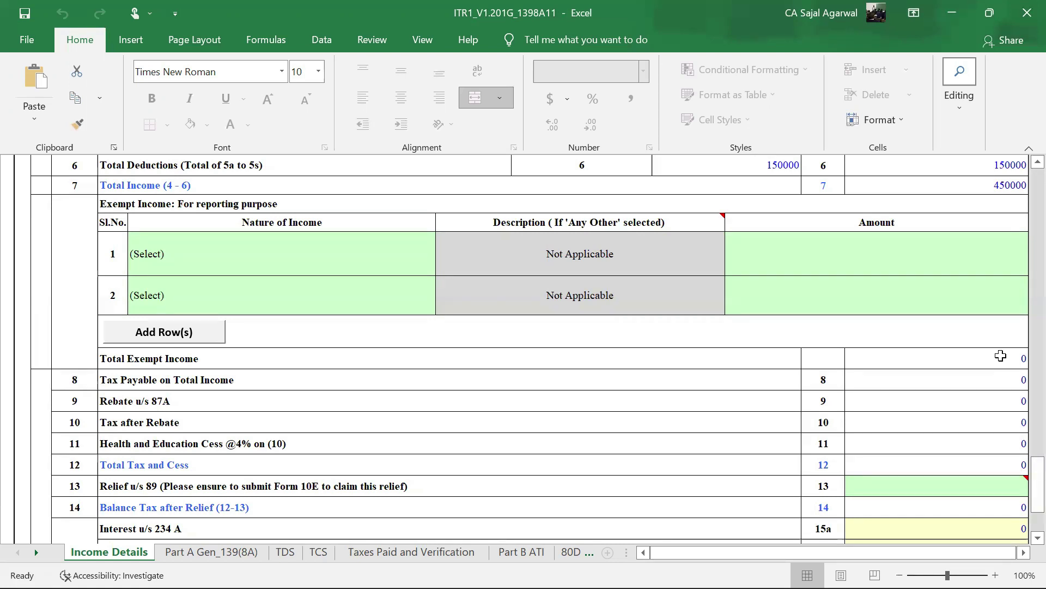
scroll(1001, 355, down, 2)
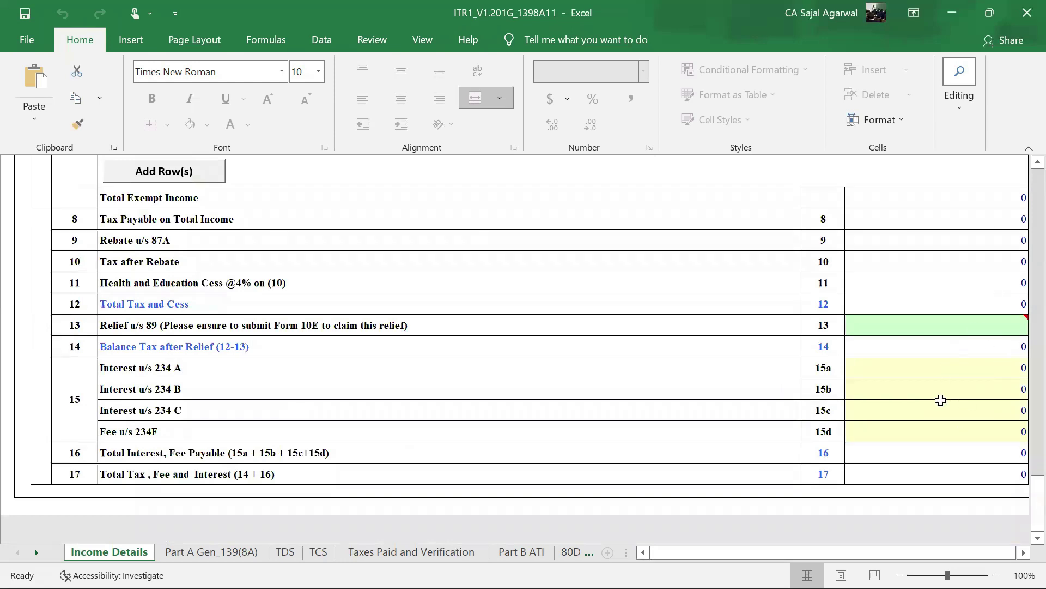
- Back at the top of Income Details, run Validate and dismiss the 'Sheet Income Details is OK' alert
click(218, 551)
key(ctrl+Page_Up)
scroll(864, 382, up, 10)
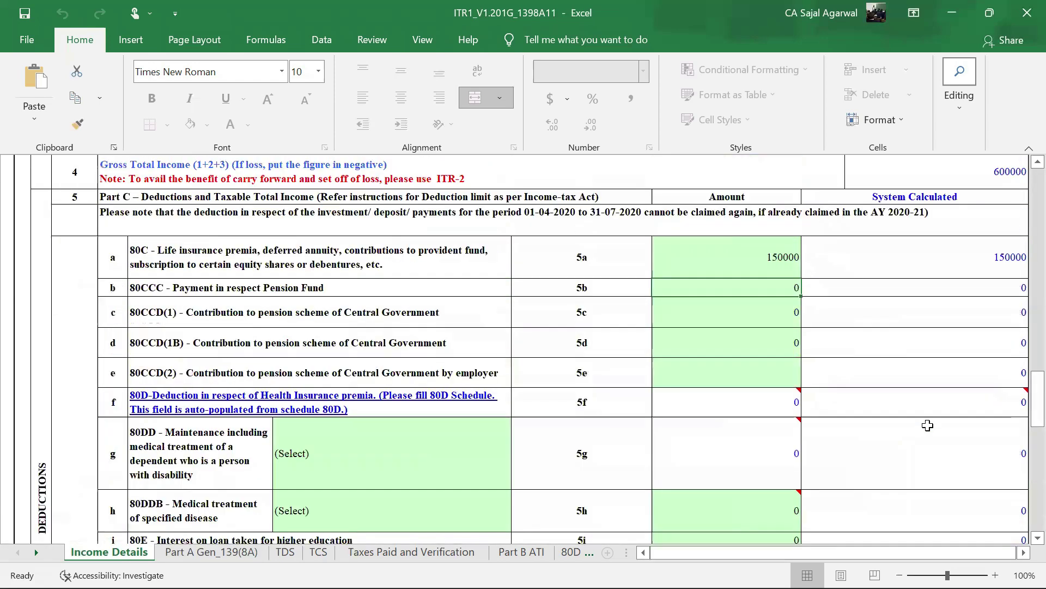
scroll(928, 425, up, 15)
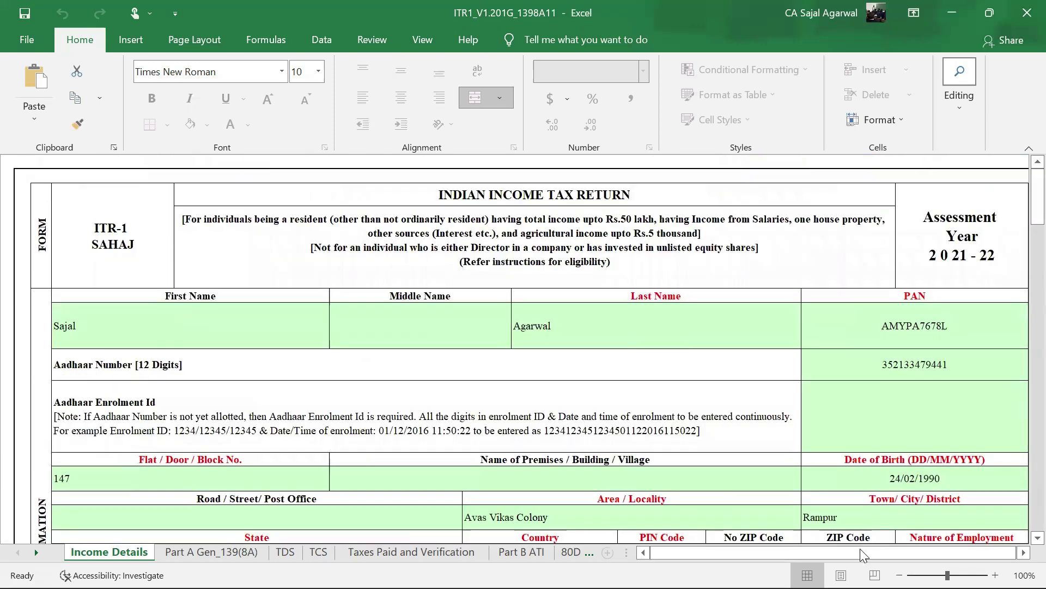
drag(860, 551, 908, 551)
click(848, 187)
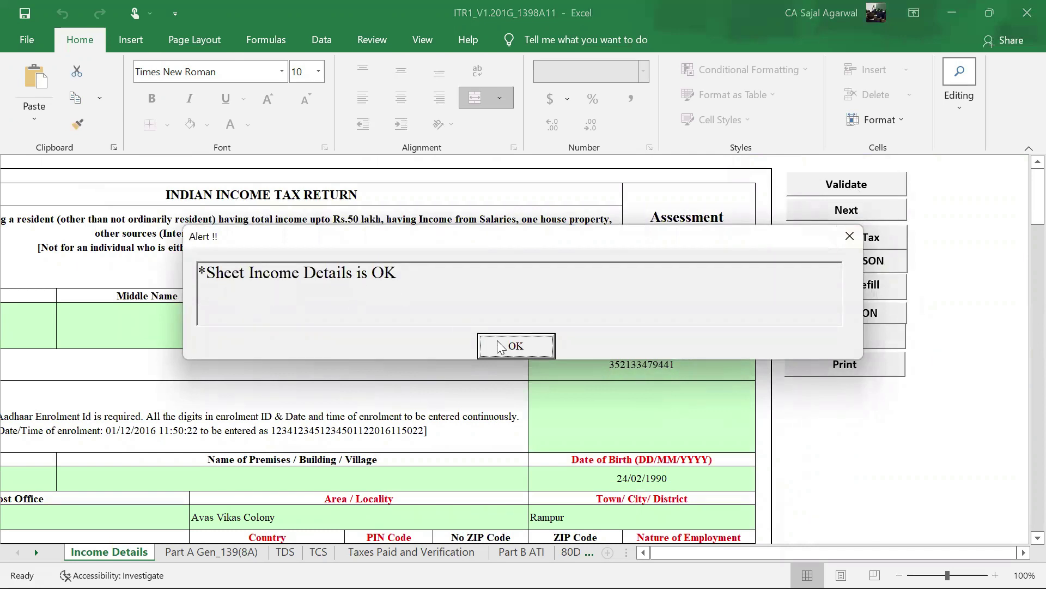
click(516, 346)
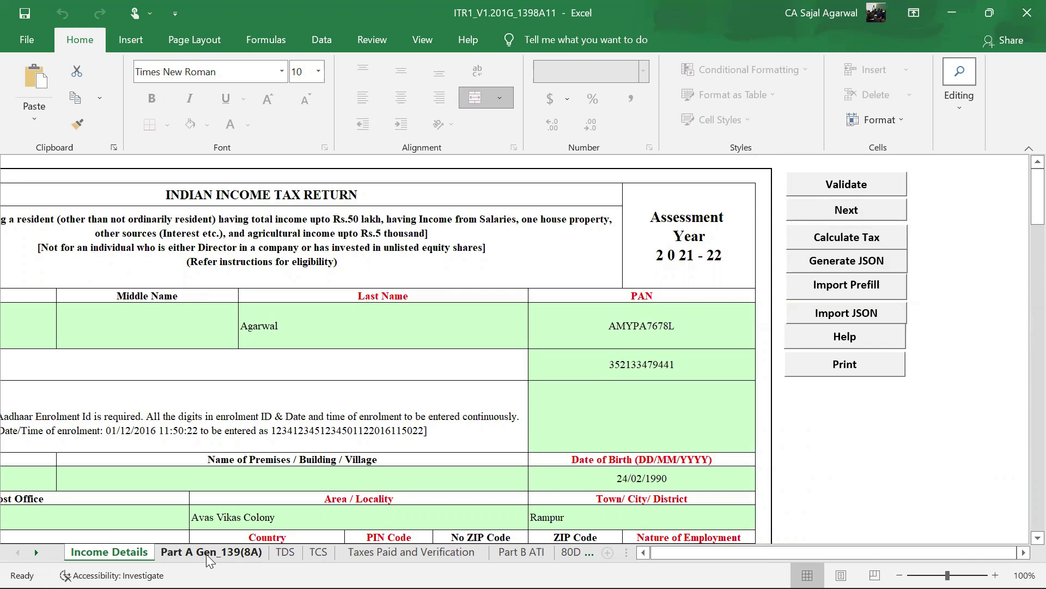
- Copy the taxpayer's Aadhaar number from the Income Details sheet
click(206, 552)
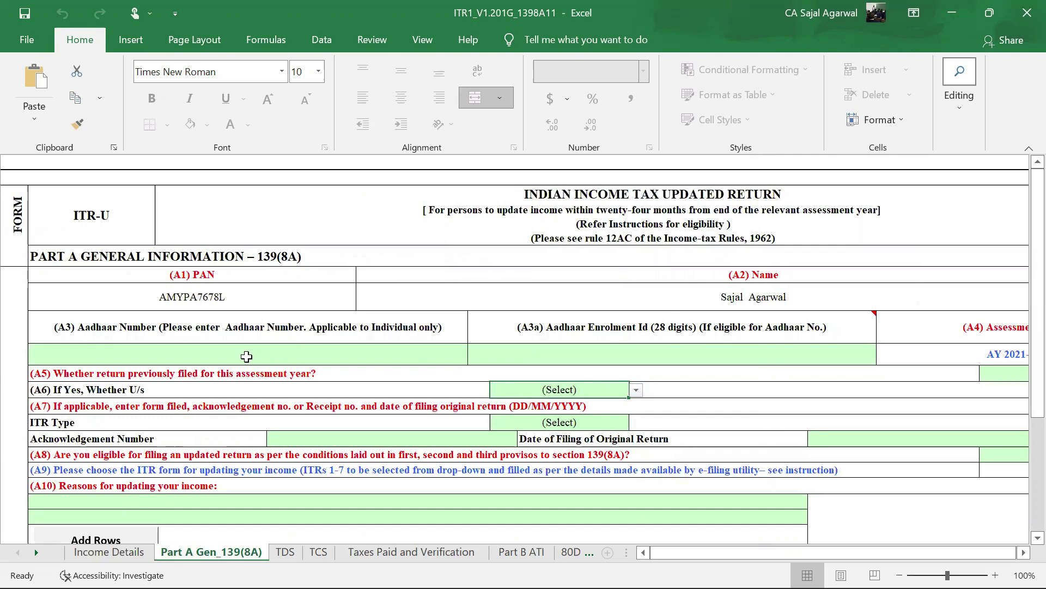
click(229, 353)
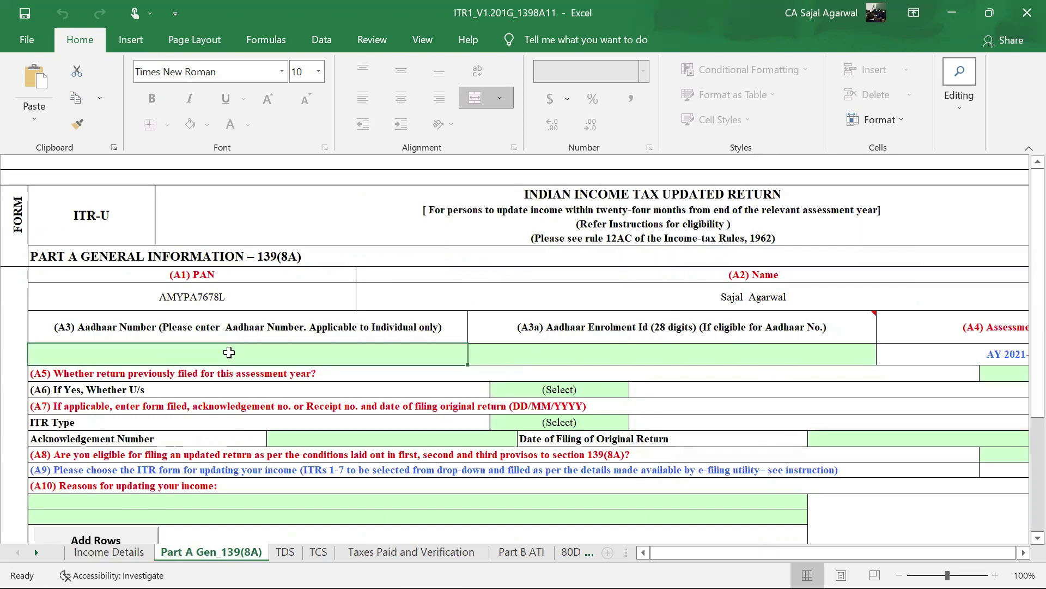
click(117, 550)
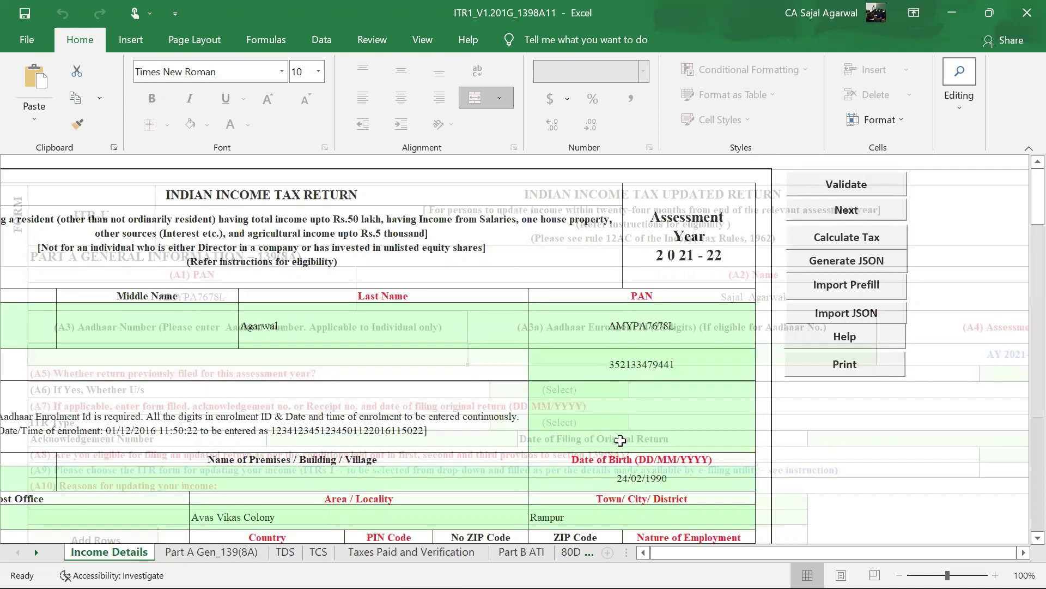
double_click(674, 365)
drag(678, 365, 614, 363)
key(ctrl+c)
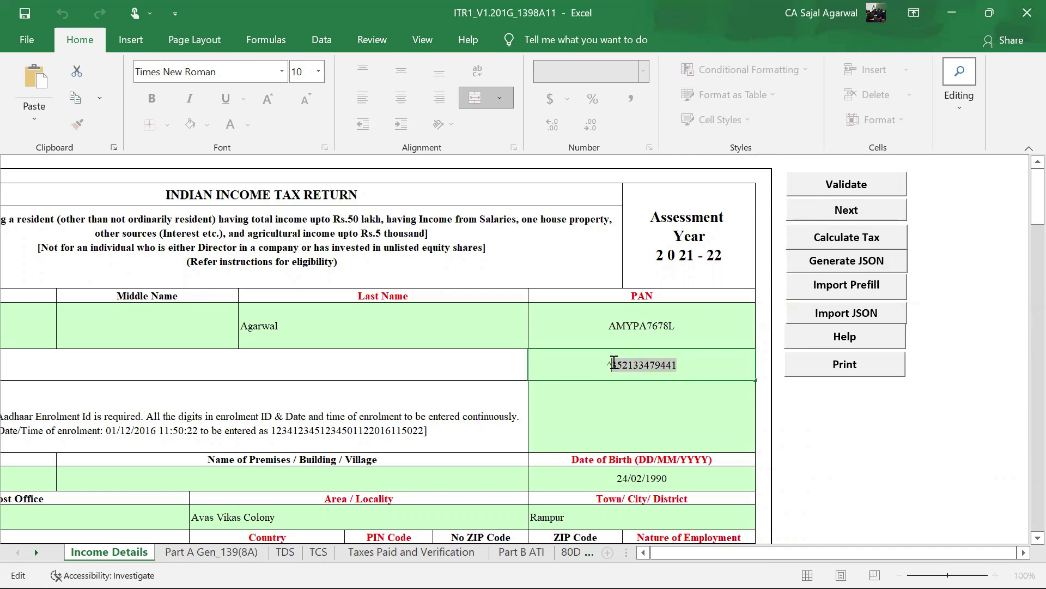
key(Escape)
- Paste the Aadhaar number into cell A3 on the Part A Gen_139(8A) sheet
click(210, 551)
click(144, 352)
double_click(144, 352)
key(ctrl+v)
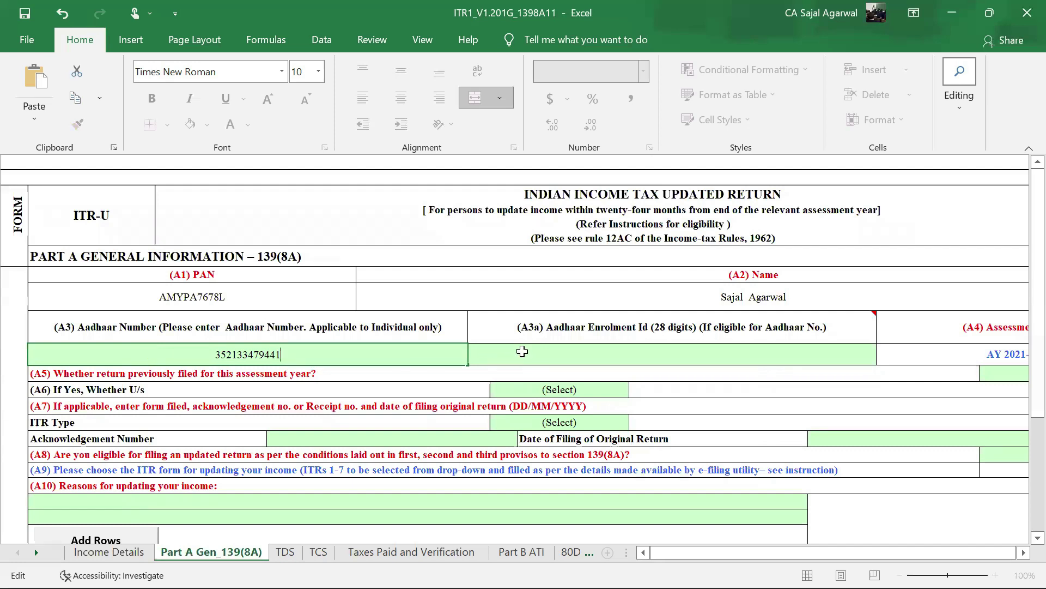
click(522, 351)
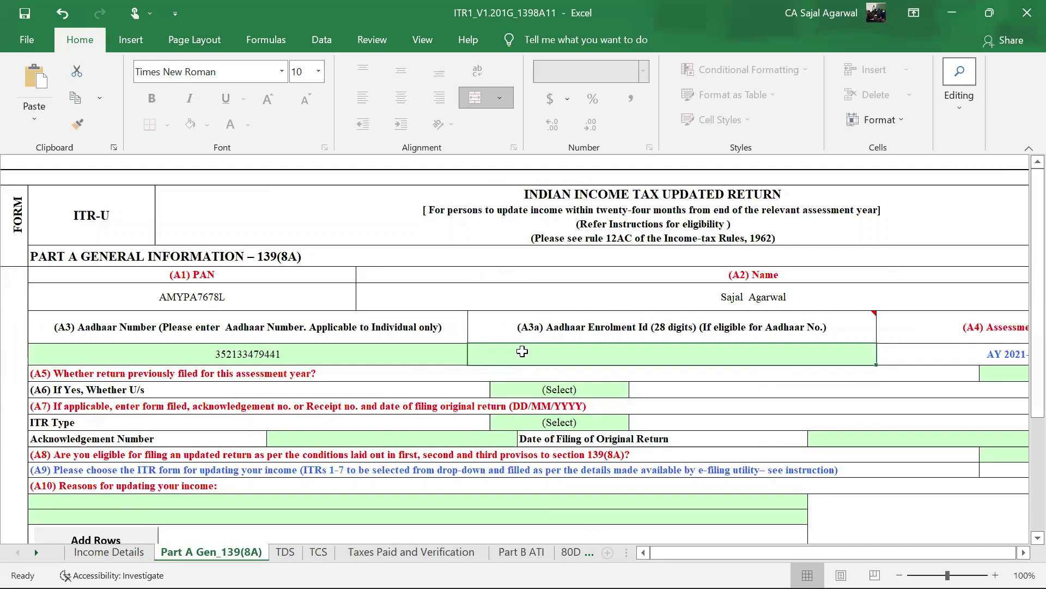
scroll(522, 352, down, 1)
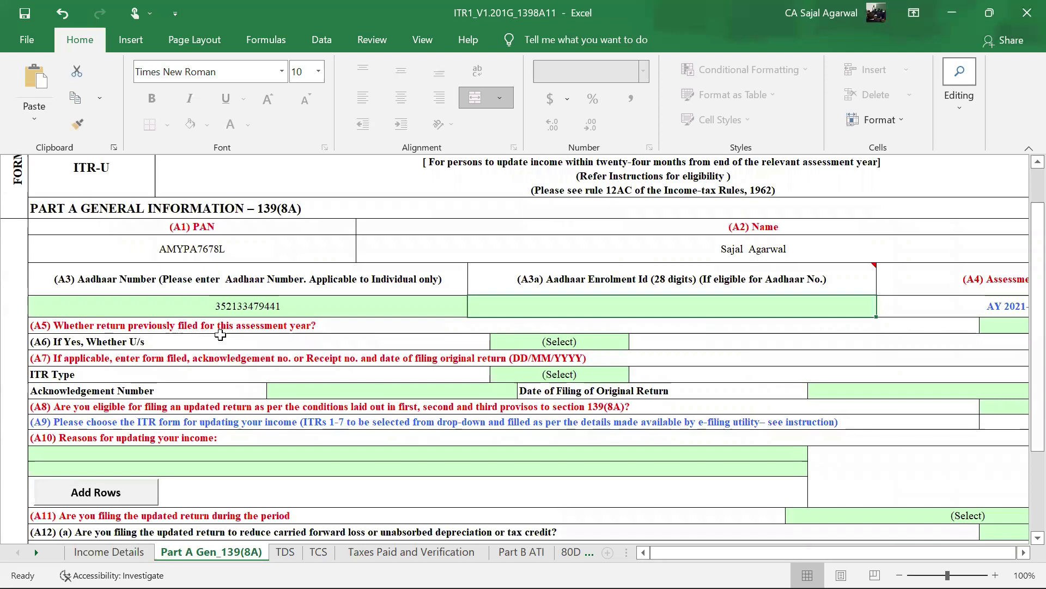
scroll(305, 338, left, 1)
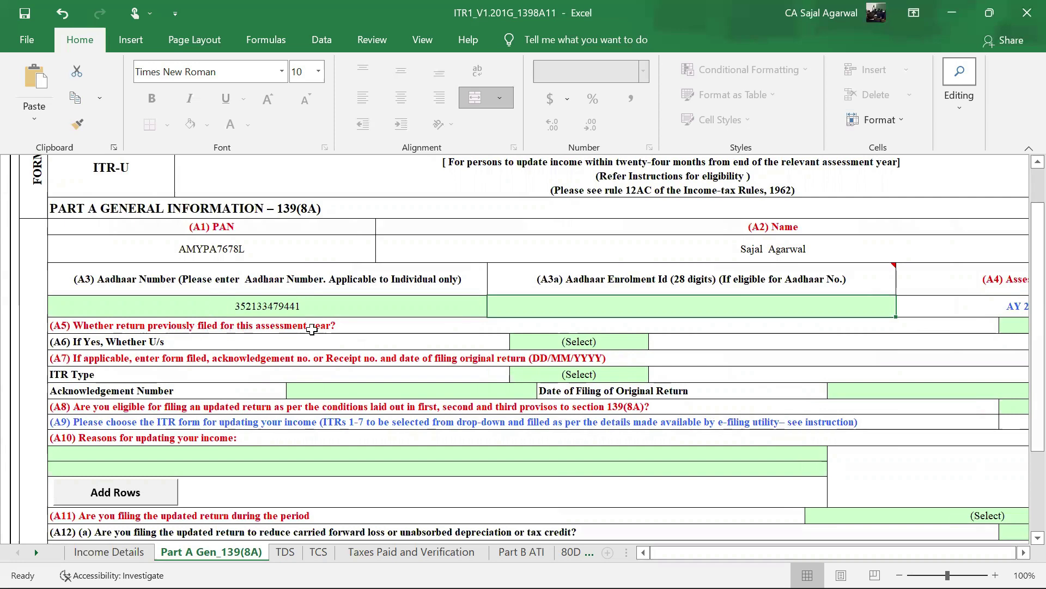
drag(745, 552, 758, 548)
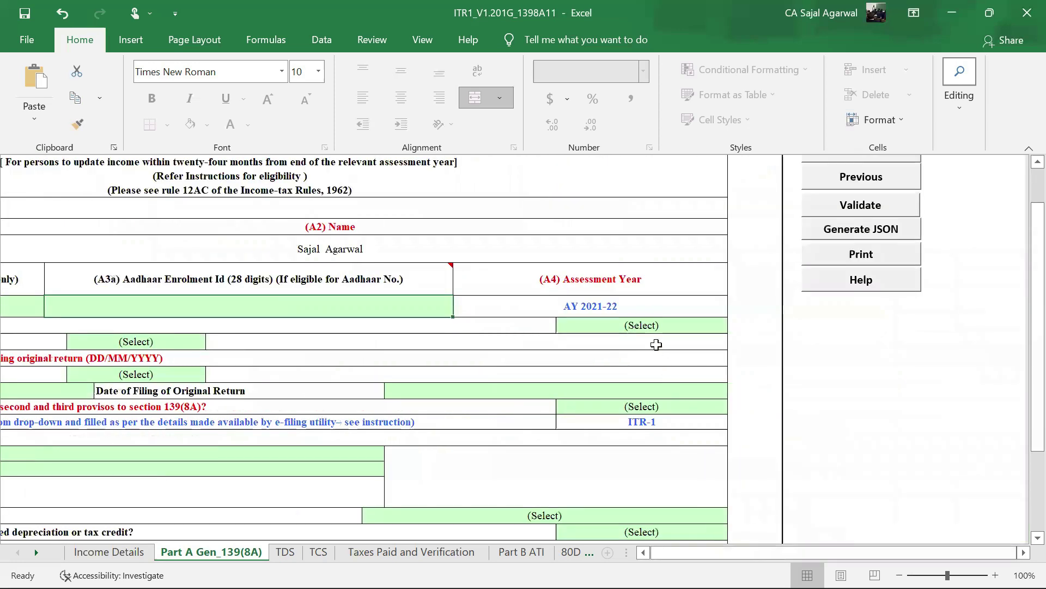
- Answer Yes for (A5) previously filed, then open the (A6) list showing 139(1)/Other
click(652, 331)
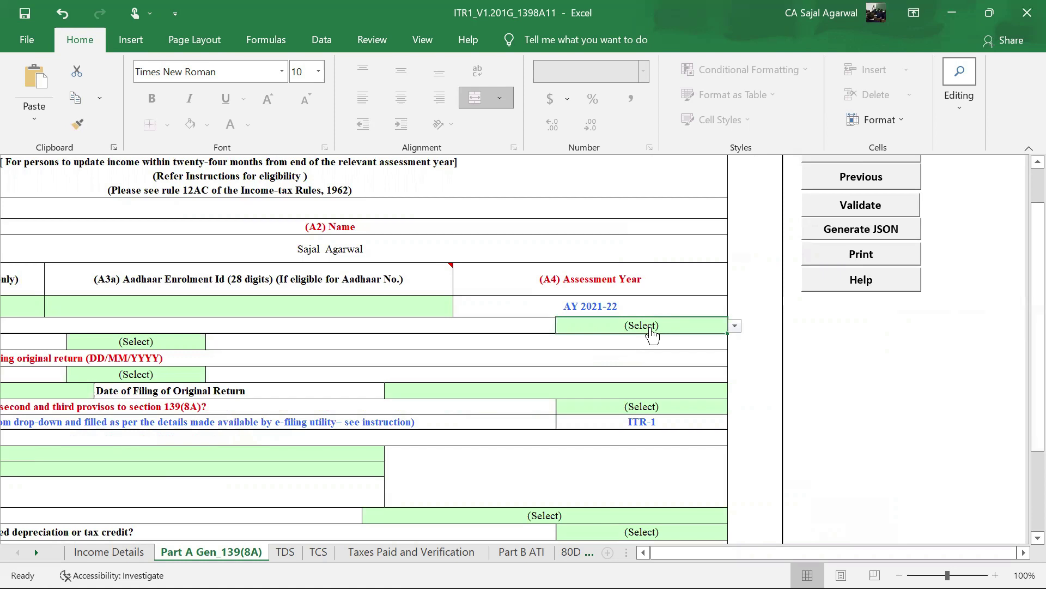
key(alt+Down)
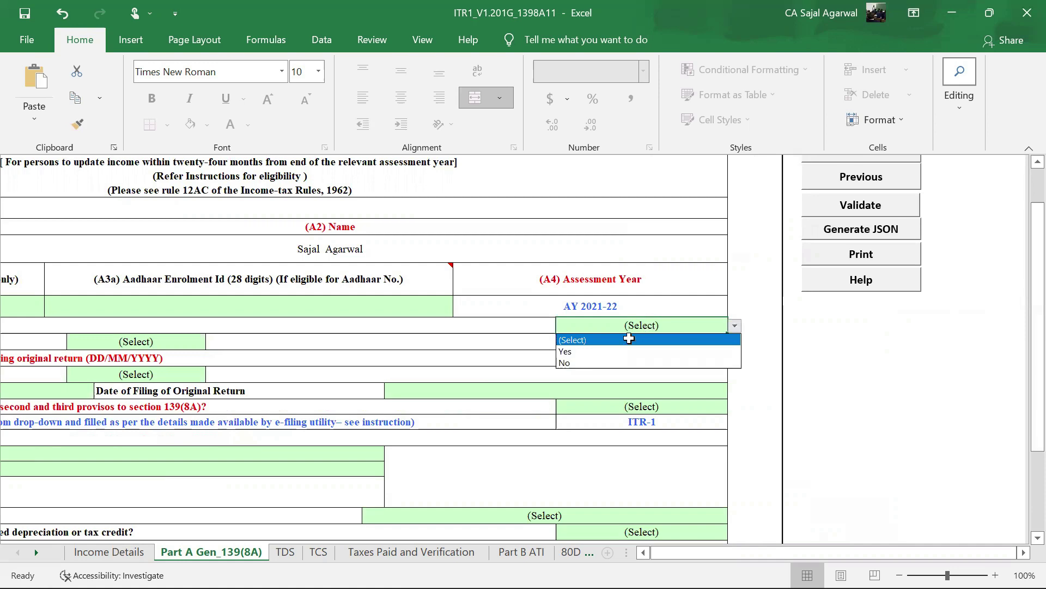
click(609, 363)
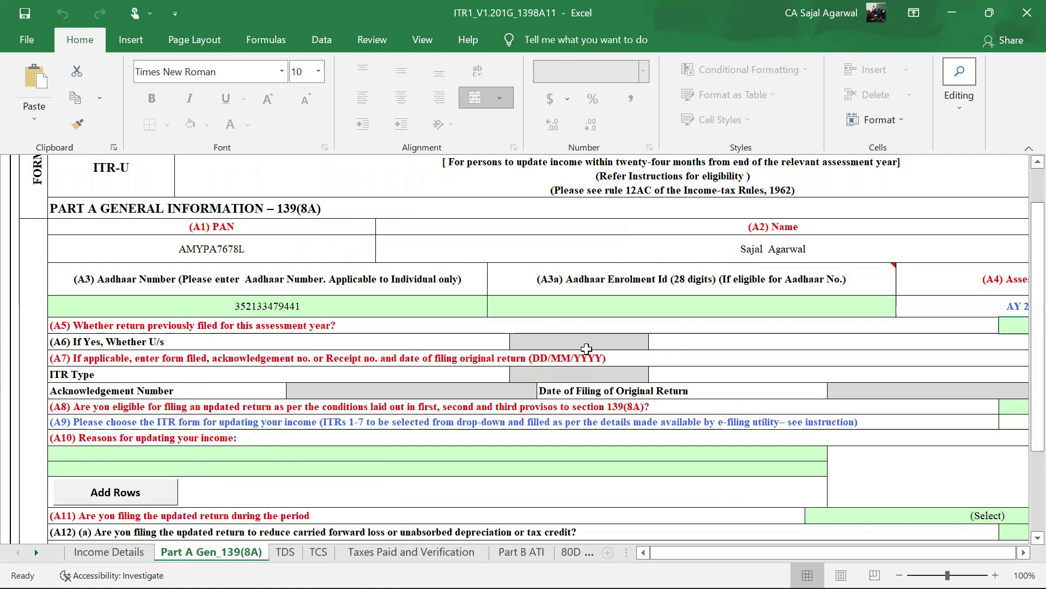
drag(884, 552, 918, 551)
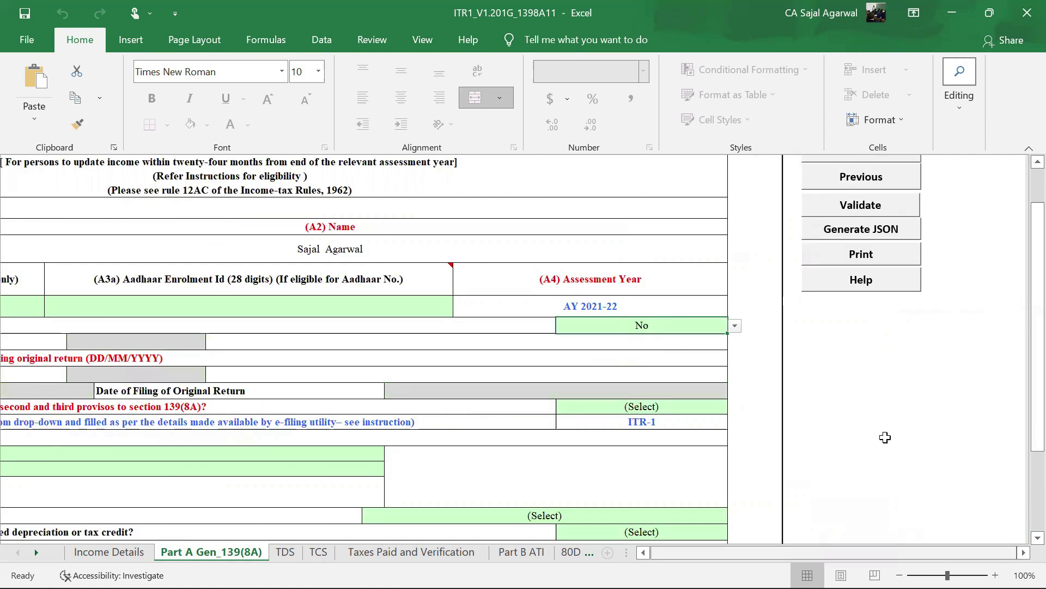
key(alt+Down)
click(589, 351)
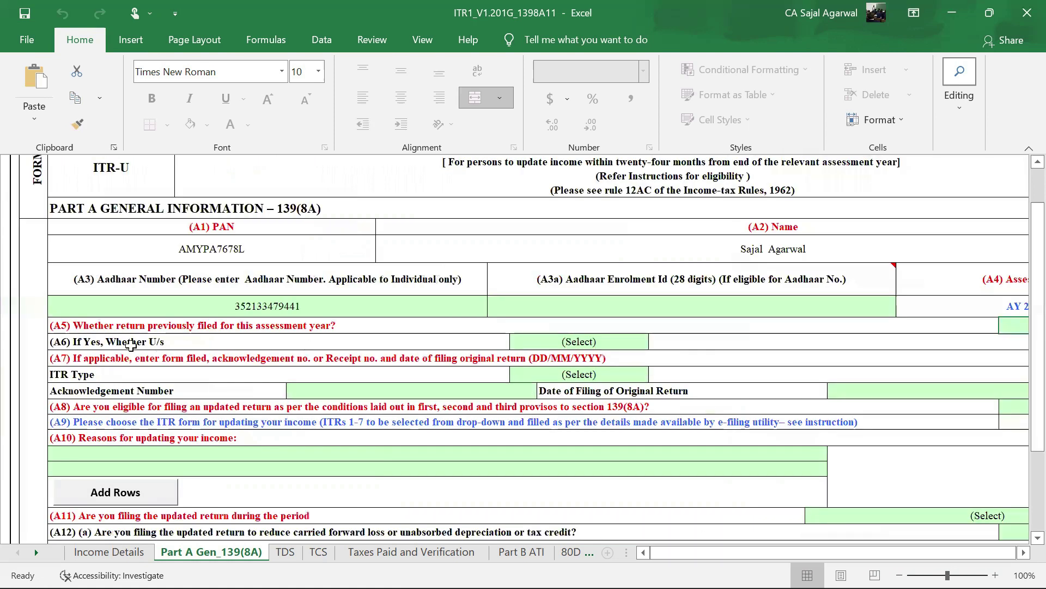
click(533, 339)
key(alt+Down)
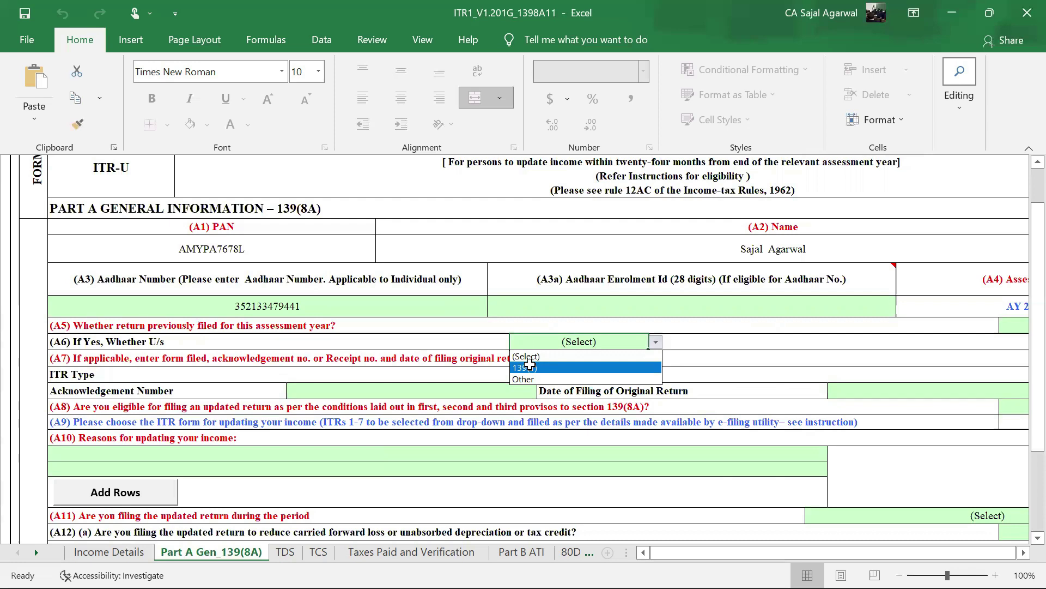
- Close the (A6) list unchanged and change the (A5) answer to No
click(635, 352)
drag(864, 555, 894, 555)
click(653, 329)
key(alt+Down)
click(589, 359)
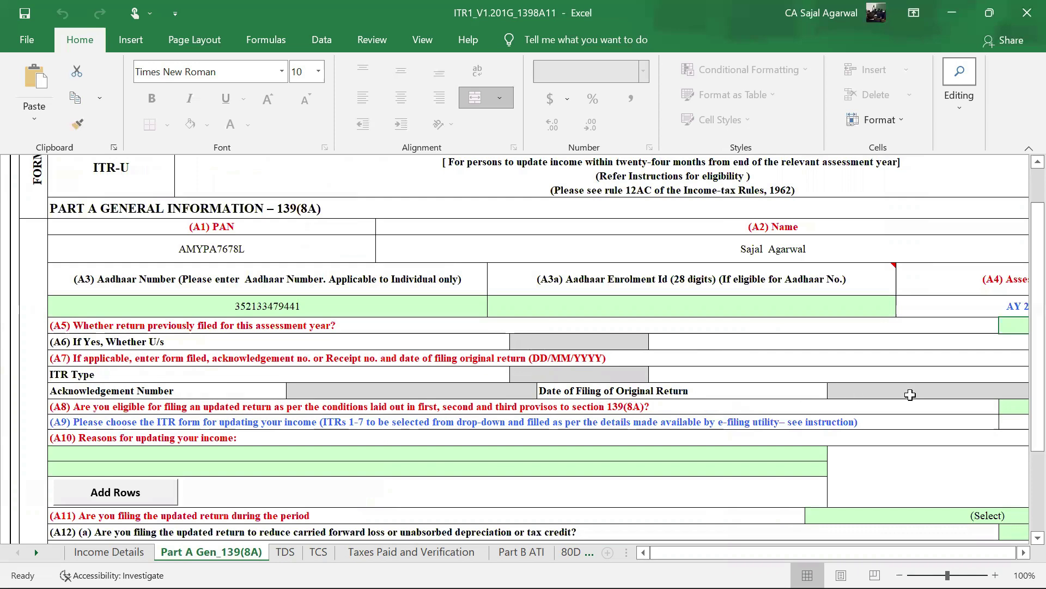
drag(769, 550, 725, 550)
mouse_move(721, 549)
mouse_down()
mouse_move(744, 551)
mouse_move(726, 551)
mouse_up()
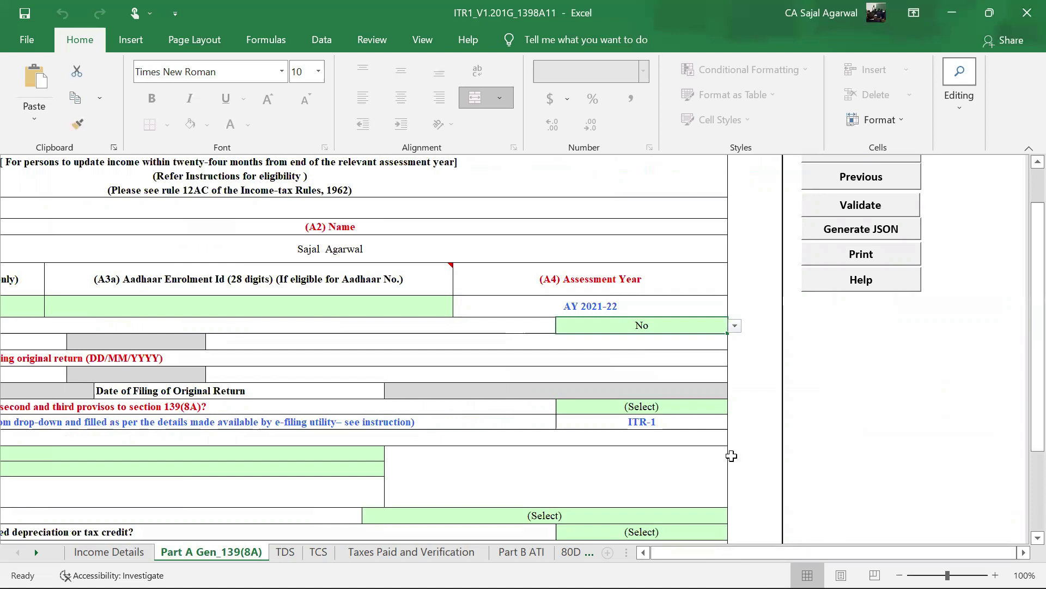
- Set (A8) eligibility for an updated return to Yes
click(676, 411)
key(alt+Down)
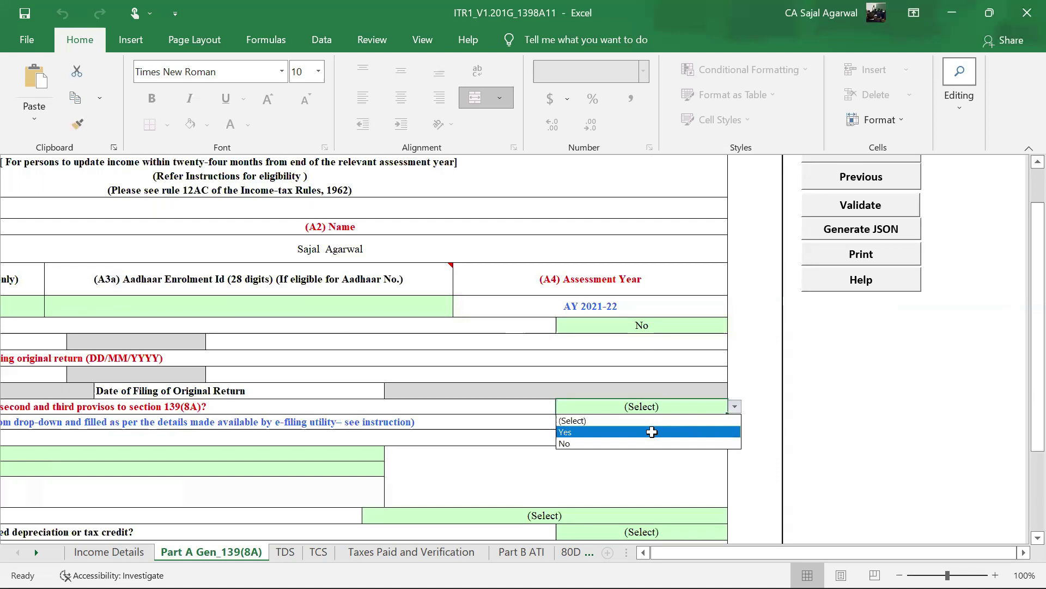
click(653, 431)
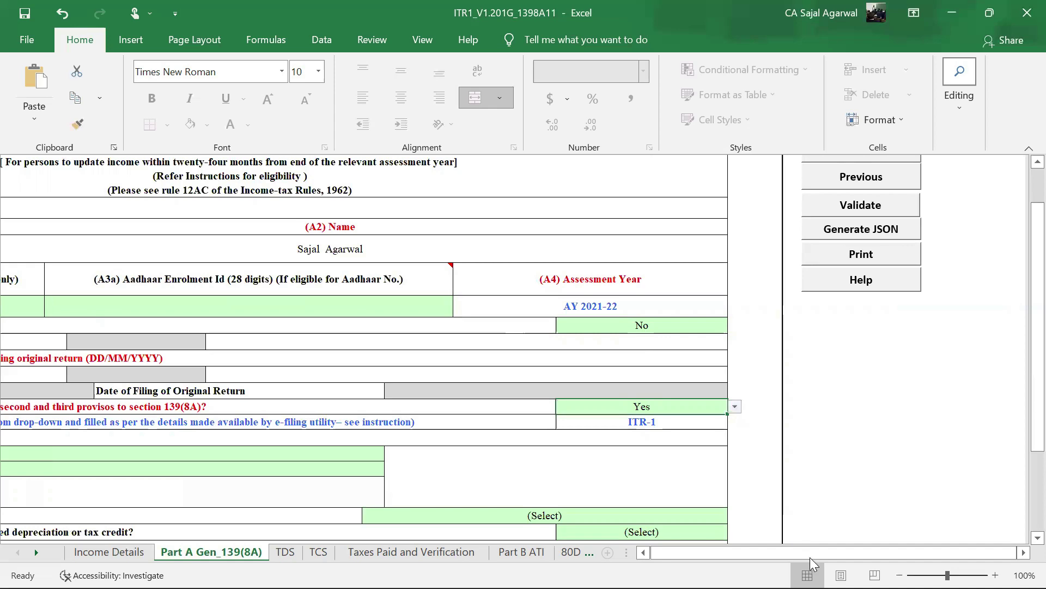
drag(812, 554, 701, 552)
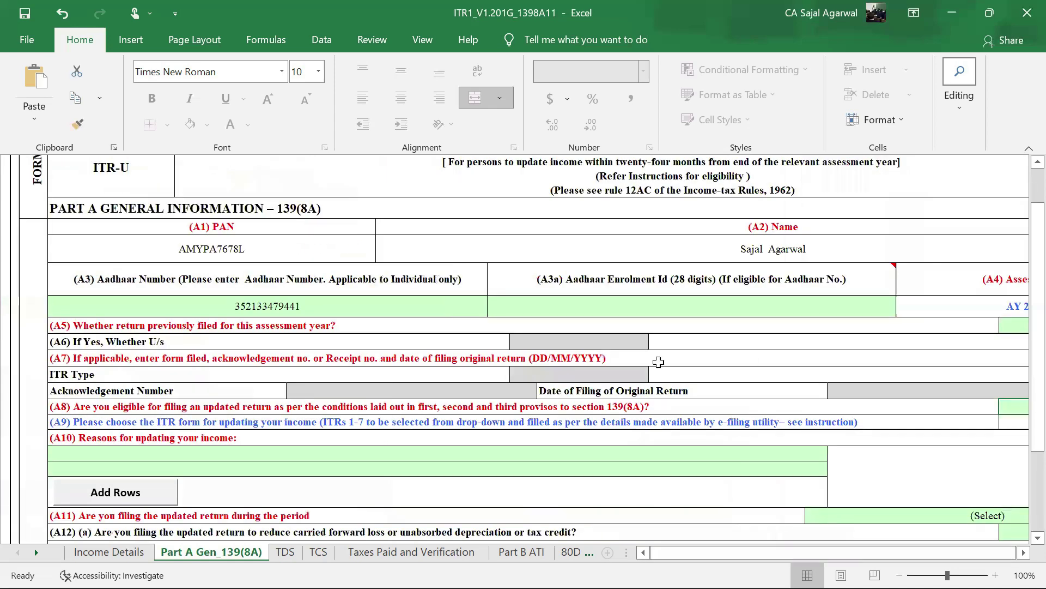
scroll(658, 360, down, 2)
drag(784, 551, 755, 552)
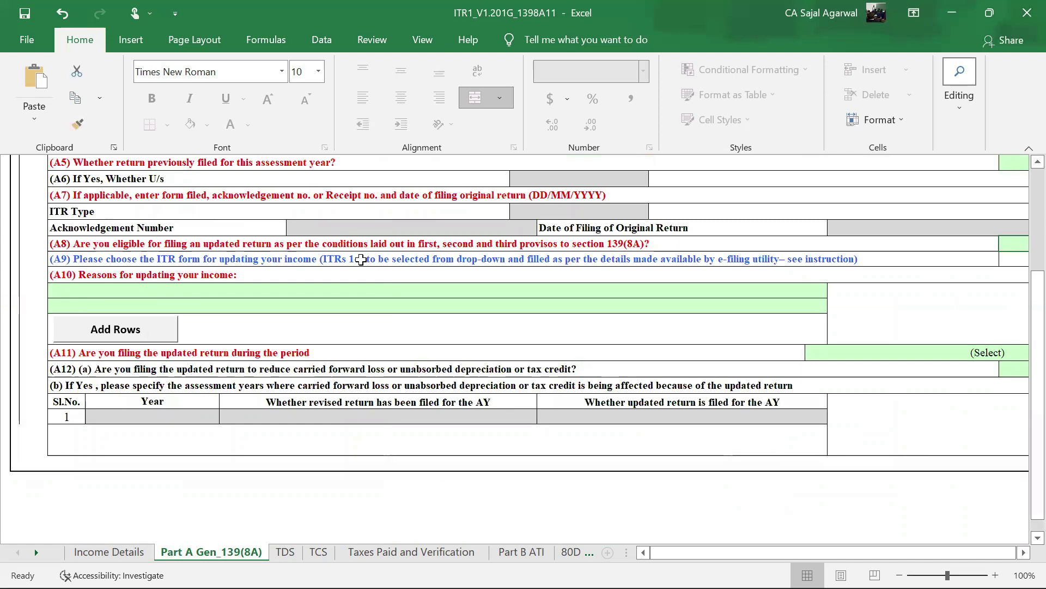
drag(768, 550, 774, 550)
- Attempt to edit the ITR-1 form answer and dismiss the protected-sheet warning
double_click(670, 259)
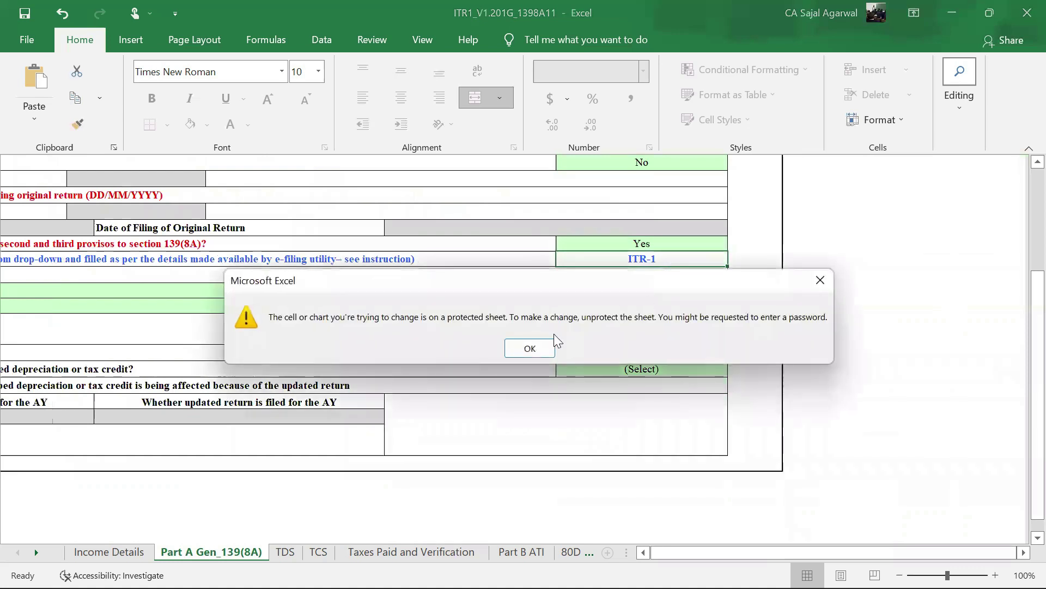
click(530, 348)
drag(782, 556, 743, 553)
scroll(627, 429, up, 1)
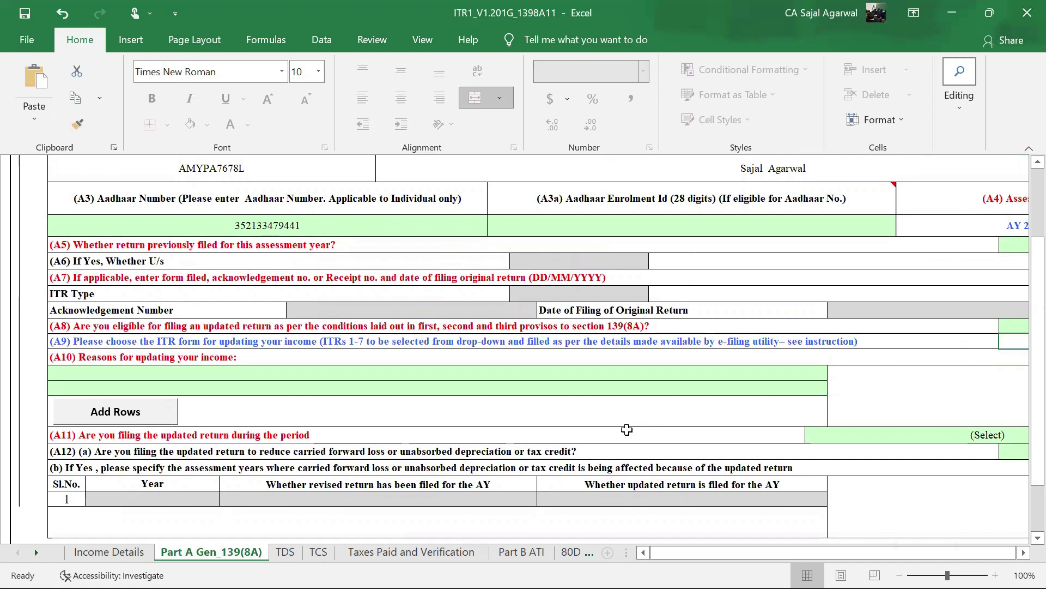
- Show the dropdown of update reasons on the first green (A10) reason cell
click(123, 374)
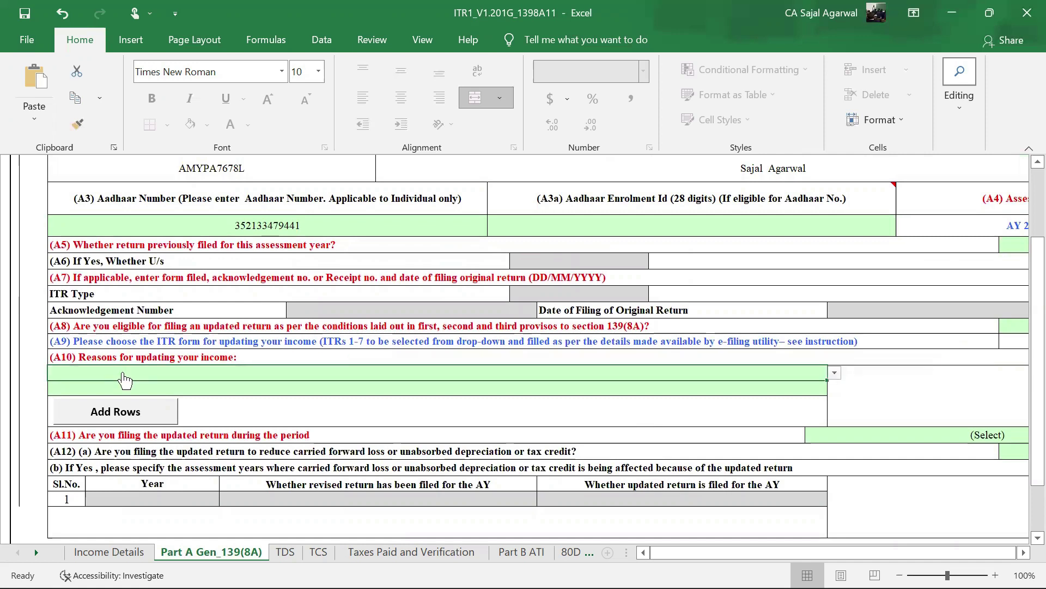
key(alt+Down)
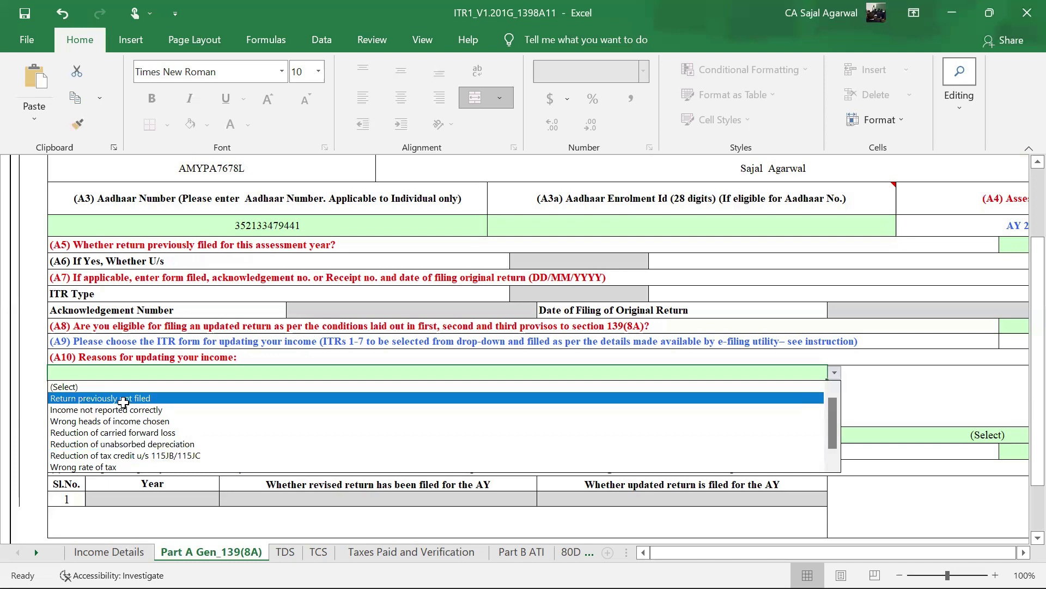
- Choose 'Return previously not filed' as the first (A10) reason and leave the second reason row blank
click(123, 399)
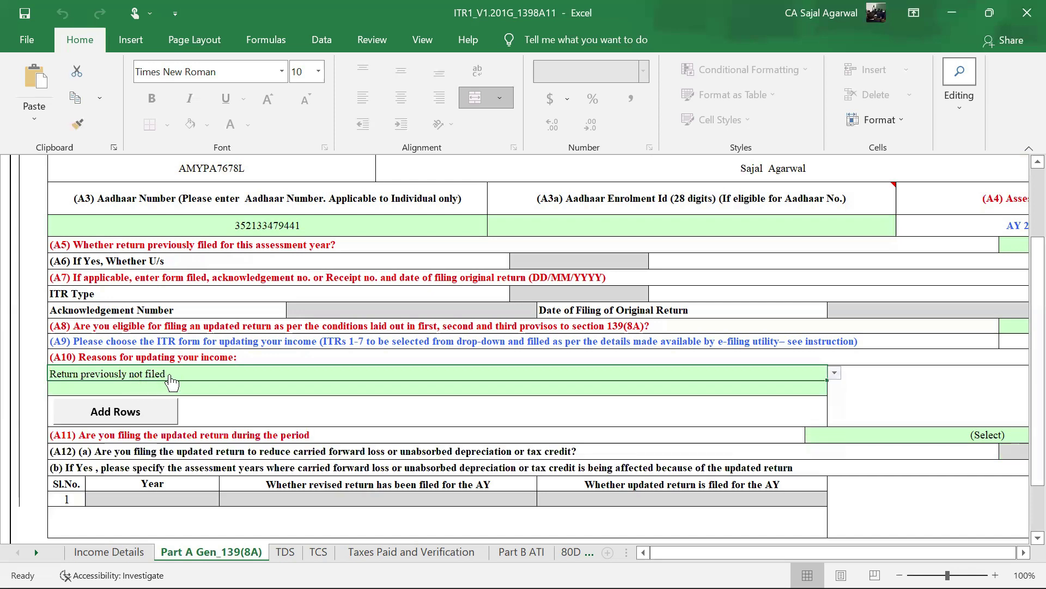
click(164, 387)
key(alt+Down)
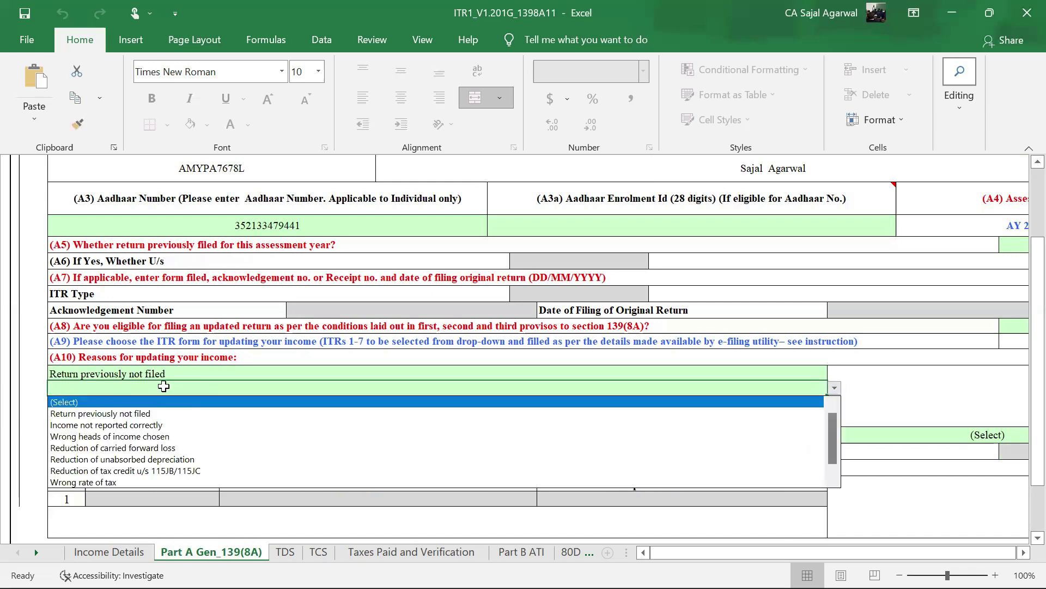
key(Escape)
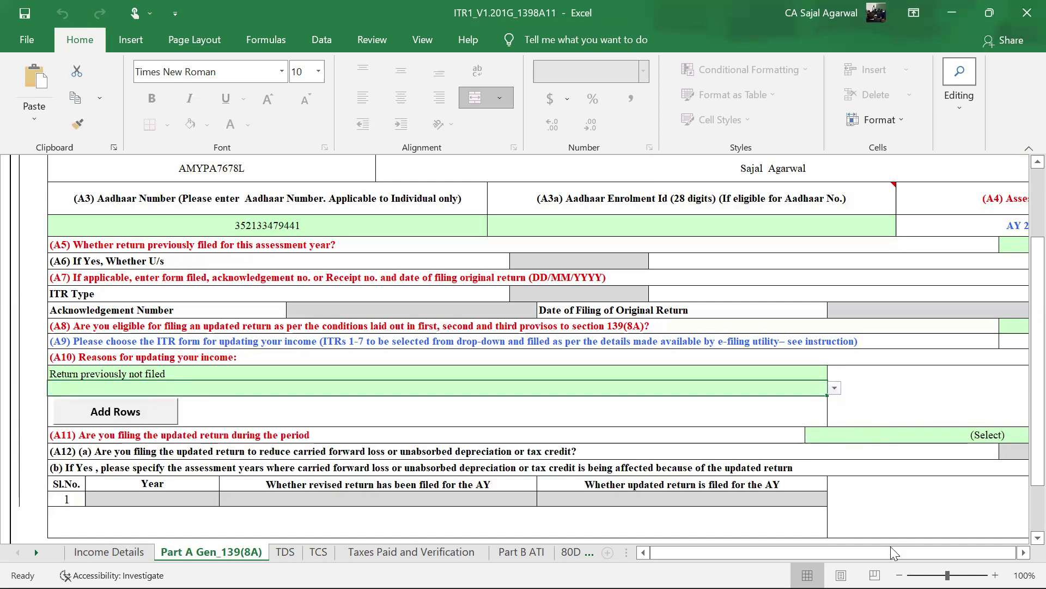
mouse_move(824, 553)
mouse_down()
mouse_move(835, 552)
mouse_move(807, 552)
mouse_up()
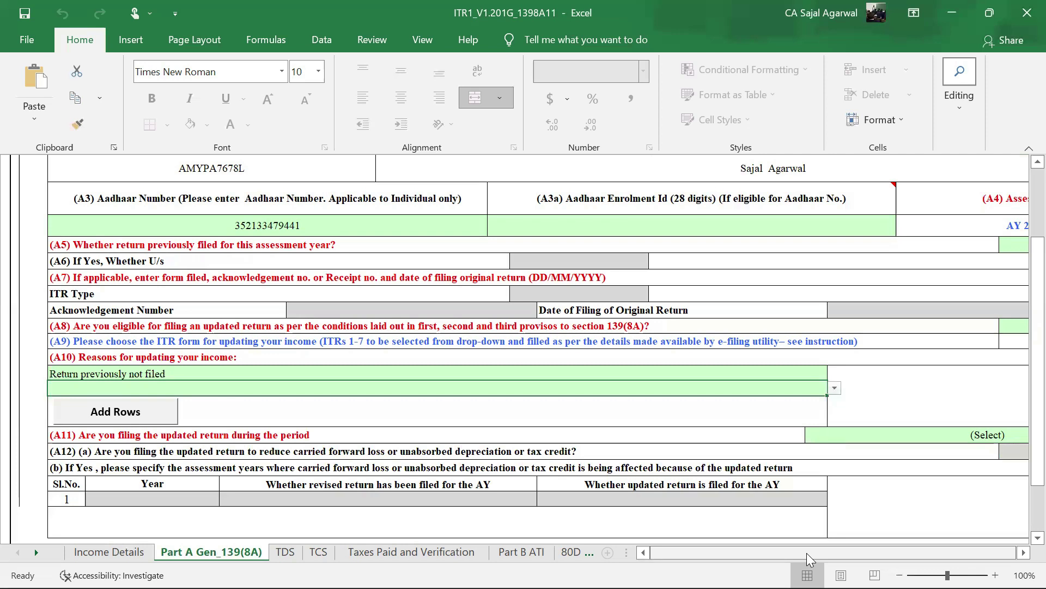
- Show the filing-period dropdown on the (A11) (Select) cell further down the sheet
scroll(872, 355, down, 1)
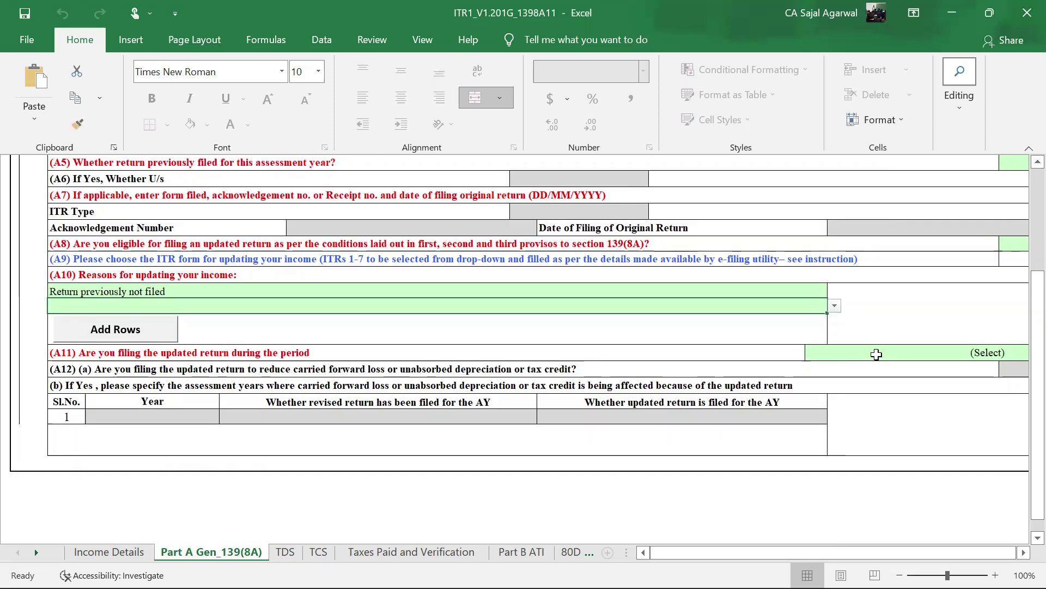
click(876, 355)
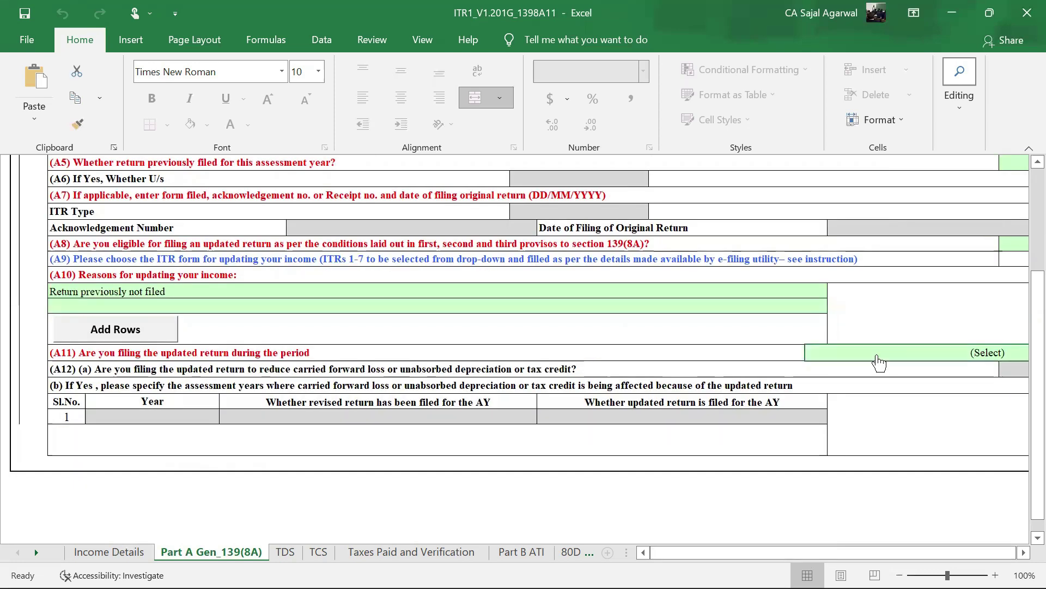
key(alt+Down)
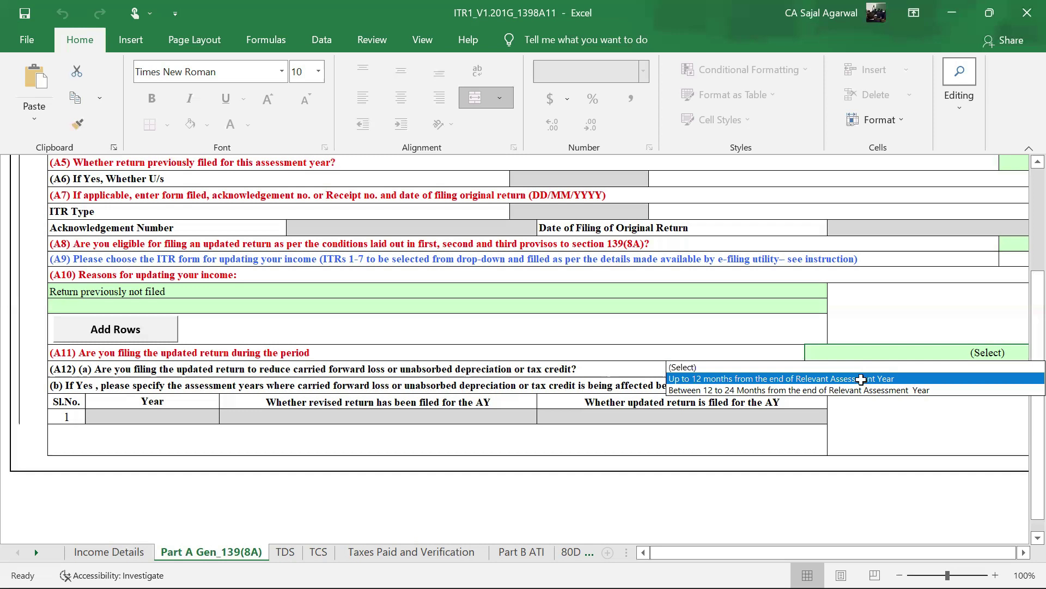
- Set (A11) to 'Up to 12 months from the end of Relevant Assessment Year'
click(861, 378)
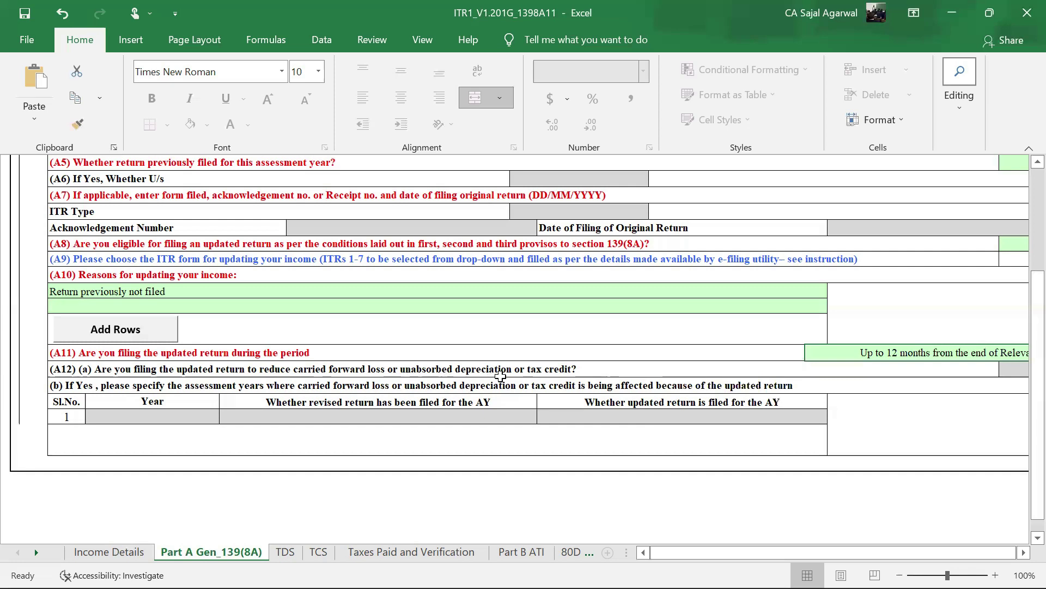
click(623, 371)
drag(766, 551, 669, 552)
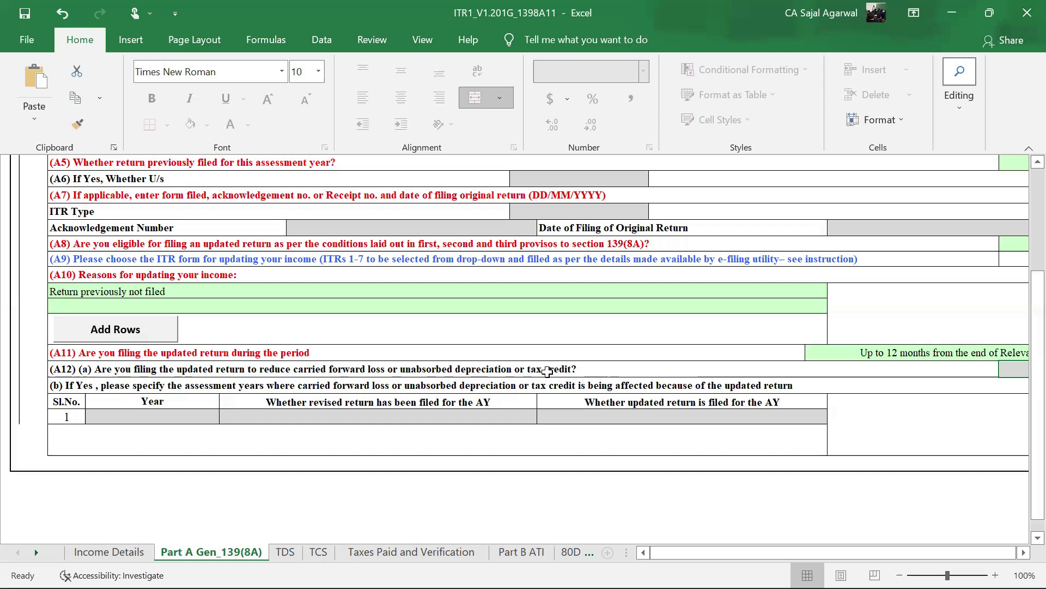
- Try answering No to the A12 carried-forward loss question, then dismiss the protected-sheet warning
drag(739, 552, 741, 550)
key(alt+Down)
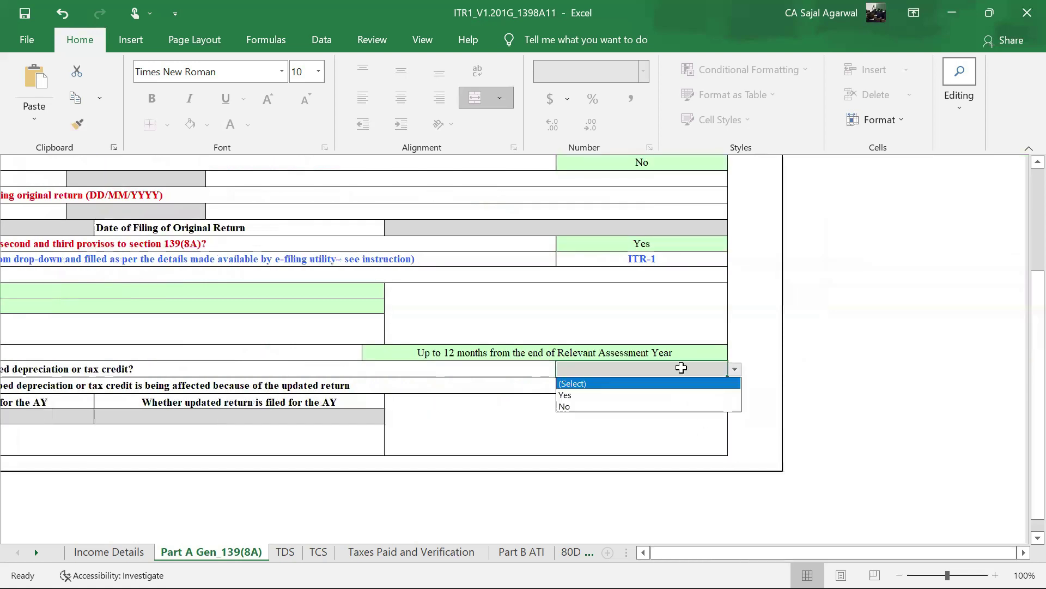
click(611, 407)
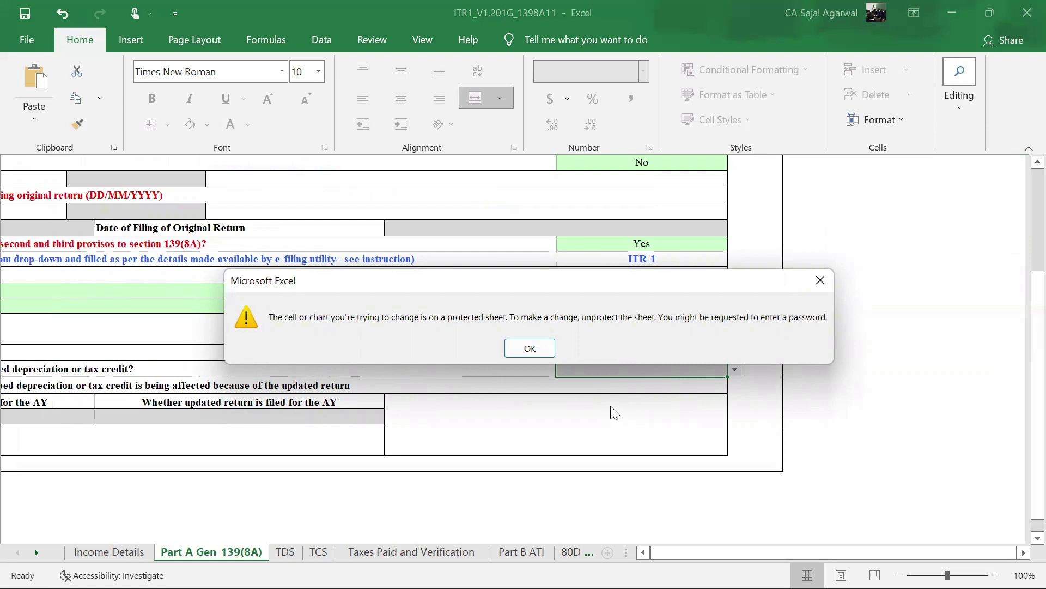
click(536, 351)
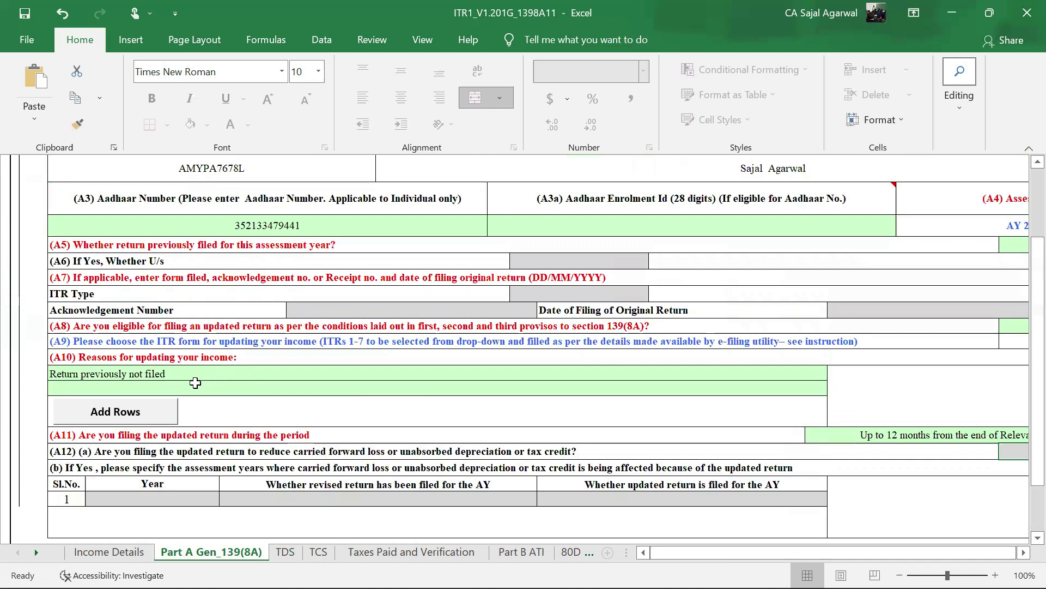
- Retry No for A12, dismiss the warning again, and select the empty second A10 reason cell
click(681, 553)
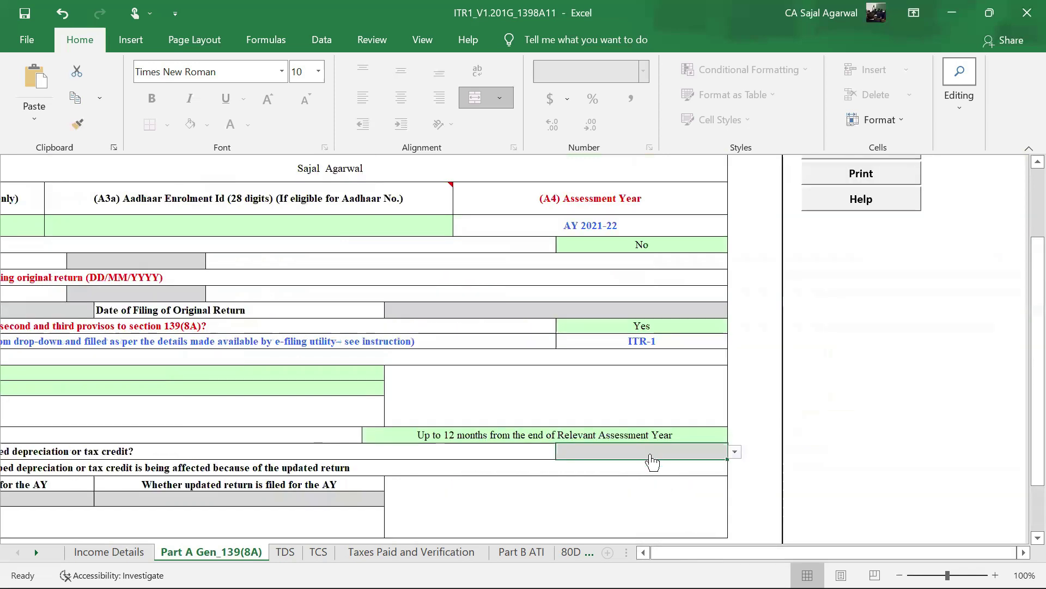
click(734, 451)
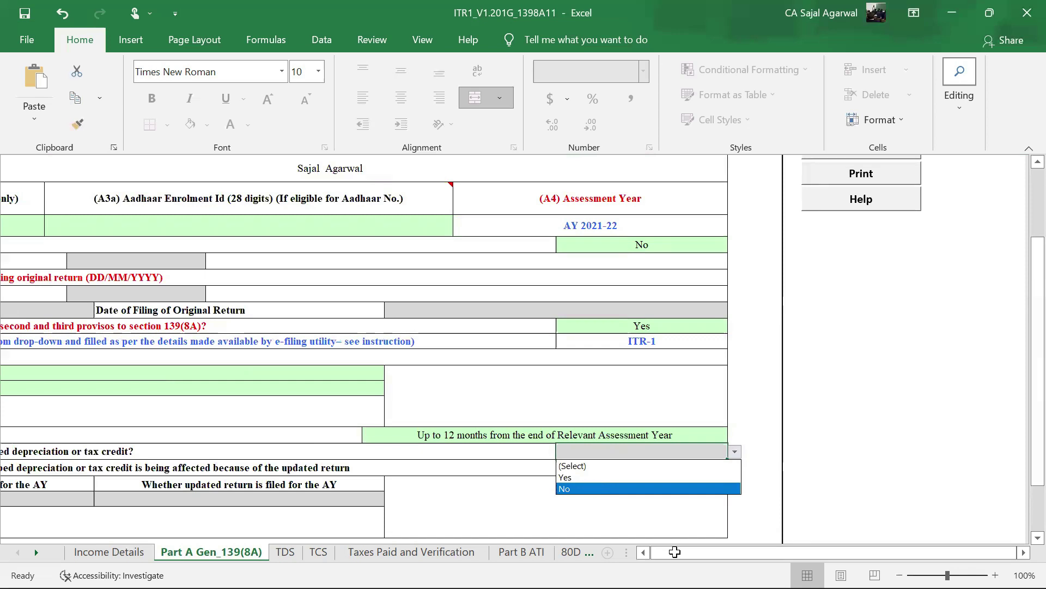
click(619, 489)
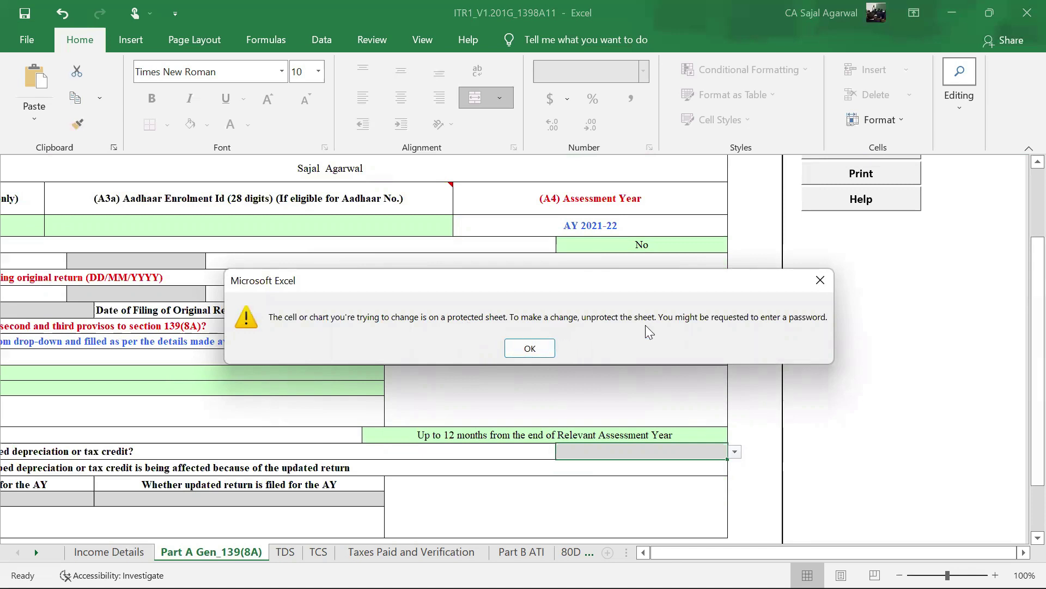
click(533, 350)
drag(863, 551, 843, 550)
click(210, 388)
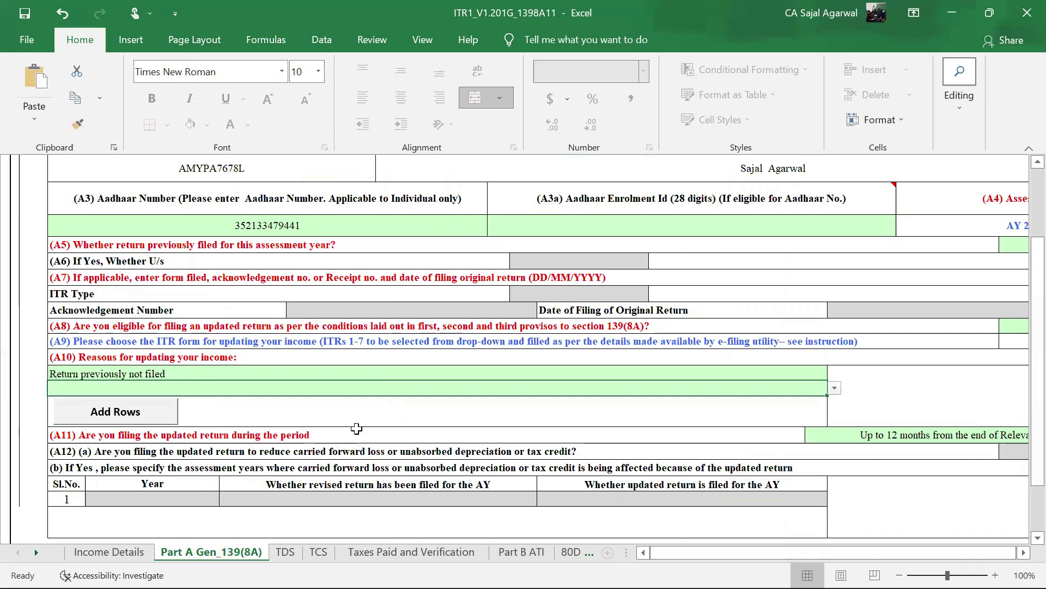
- Validate the Part A Gen_139(8A) sheet and acknowledge the 'Sheet is Ok' message
drag(690, 553, 737, 553)
scroll(882, 303, up, 2)
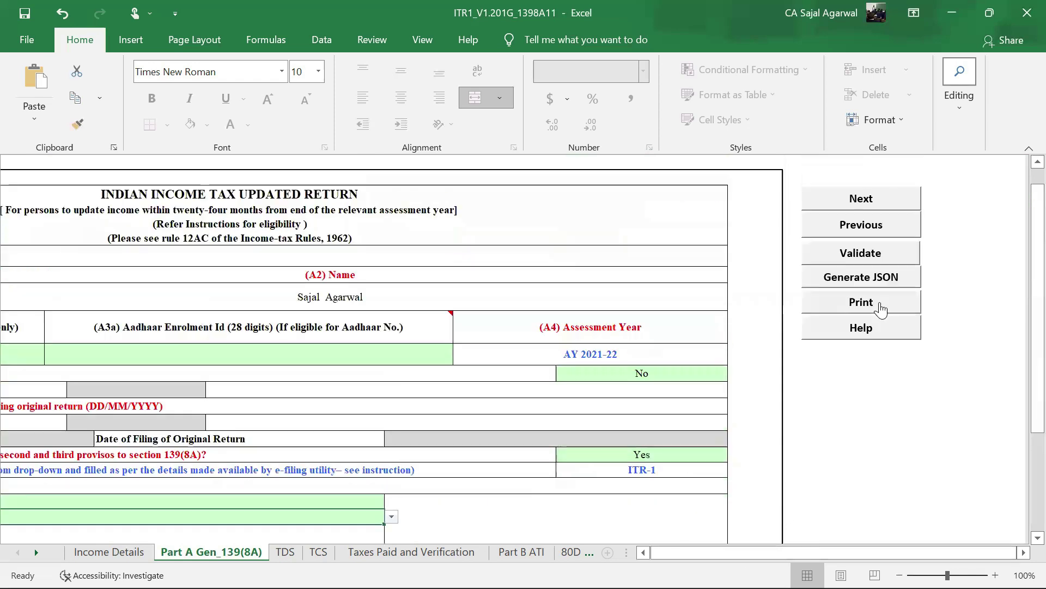
click(872, 254)
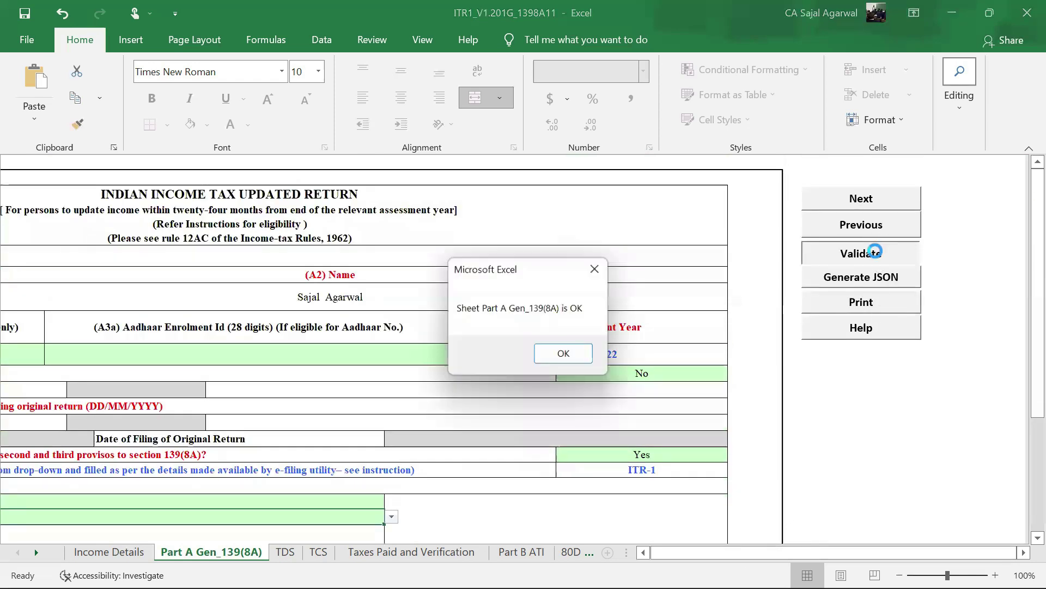
click(566, 355)
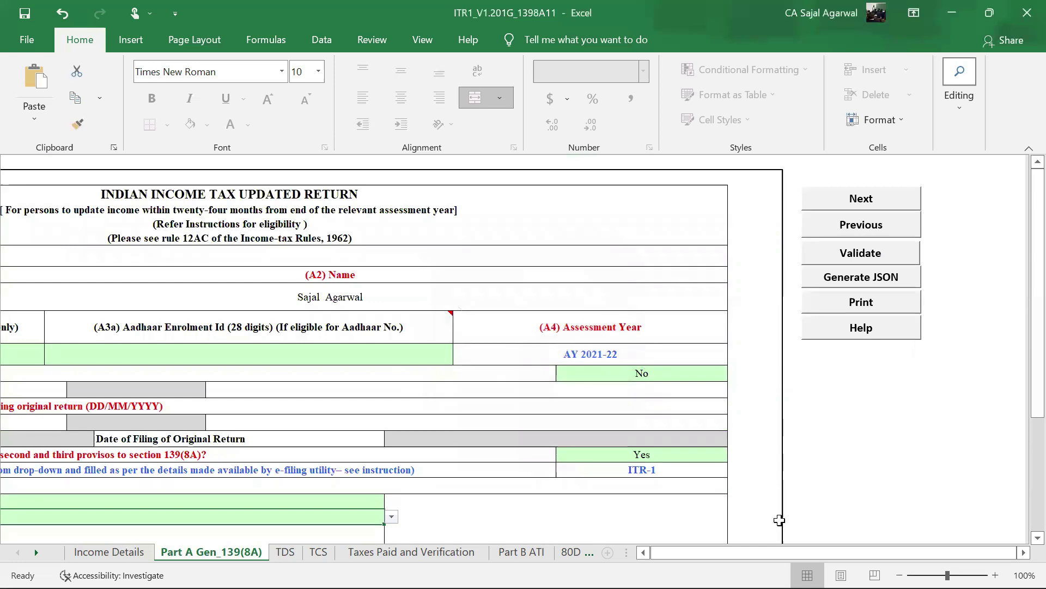
drag(786, 552, 777, 551)
scroll(802, 339, down, 1)
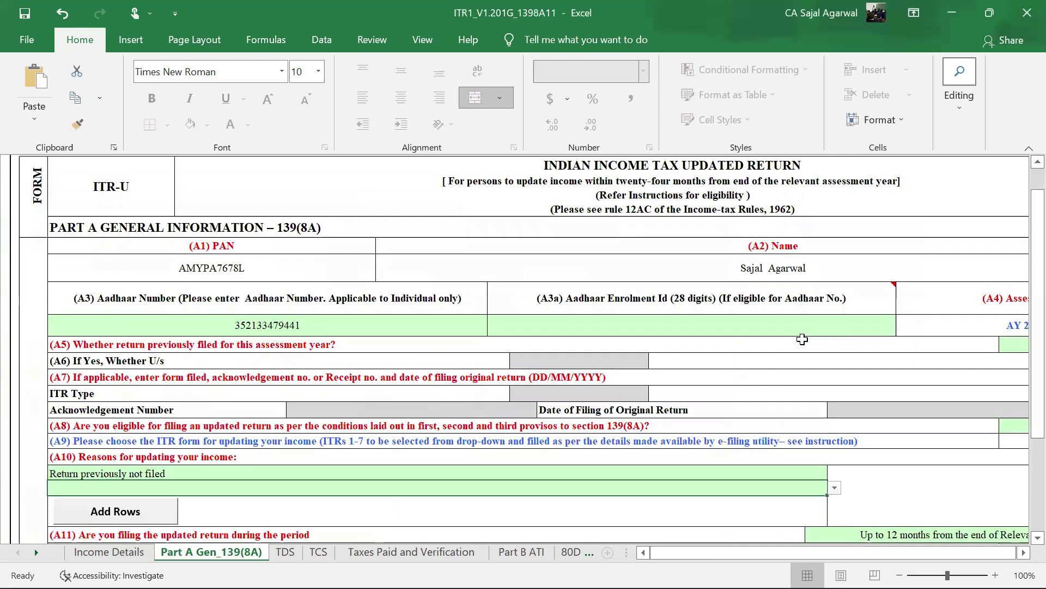
scroll(802, 339, down, 5)
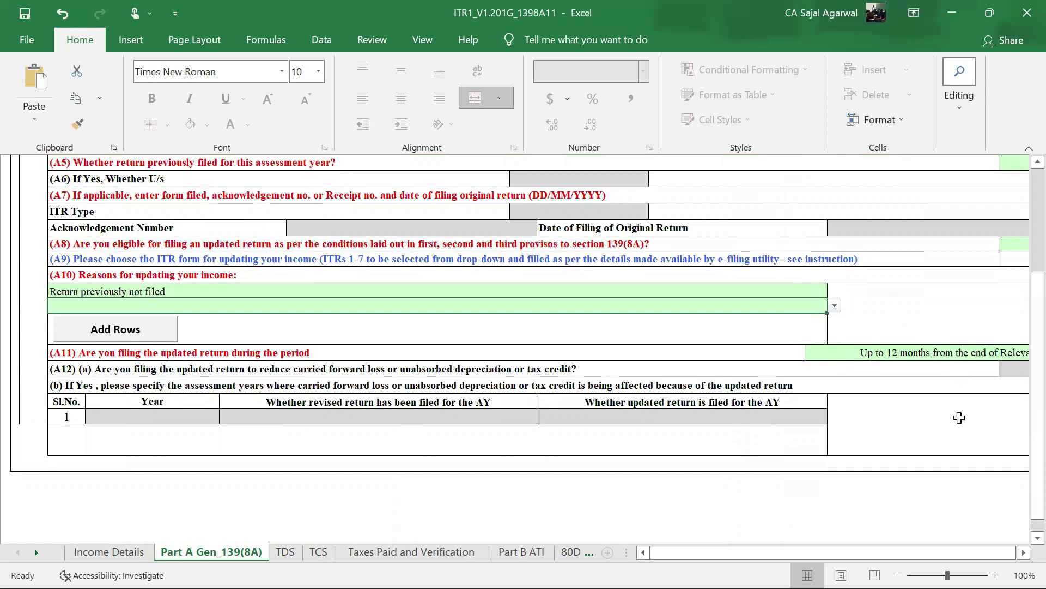
- Check the A12(a) Yes/No choices without selecting a value
click(864, 548)
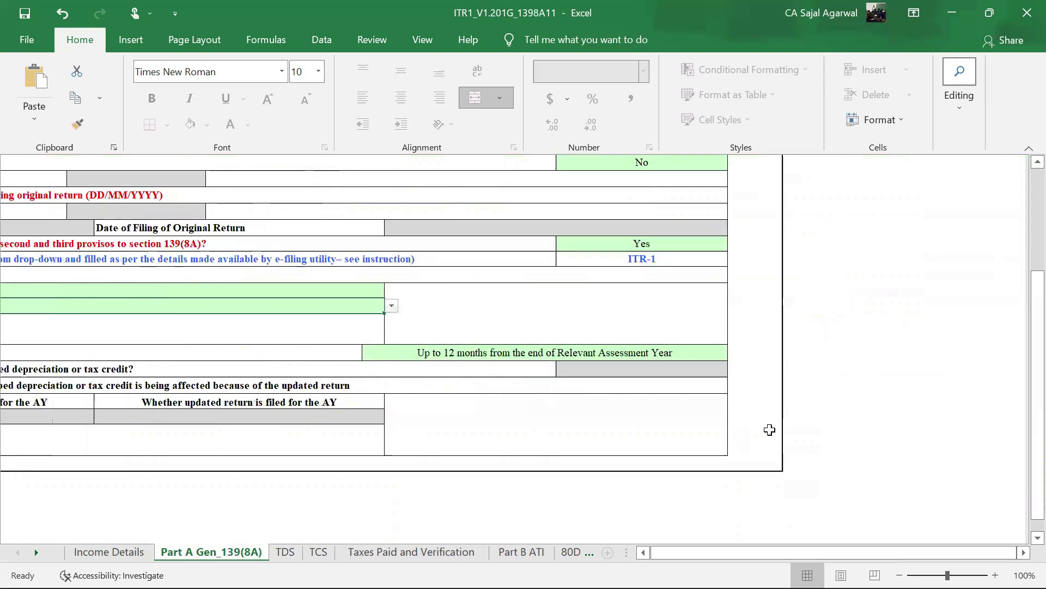
click(719, 371)
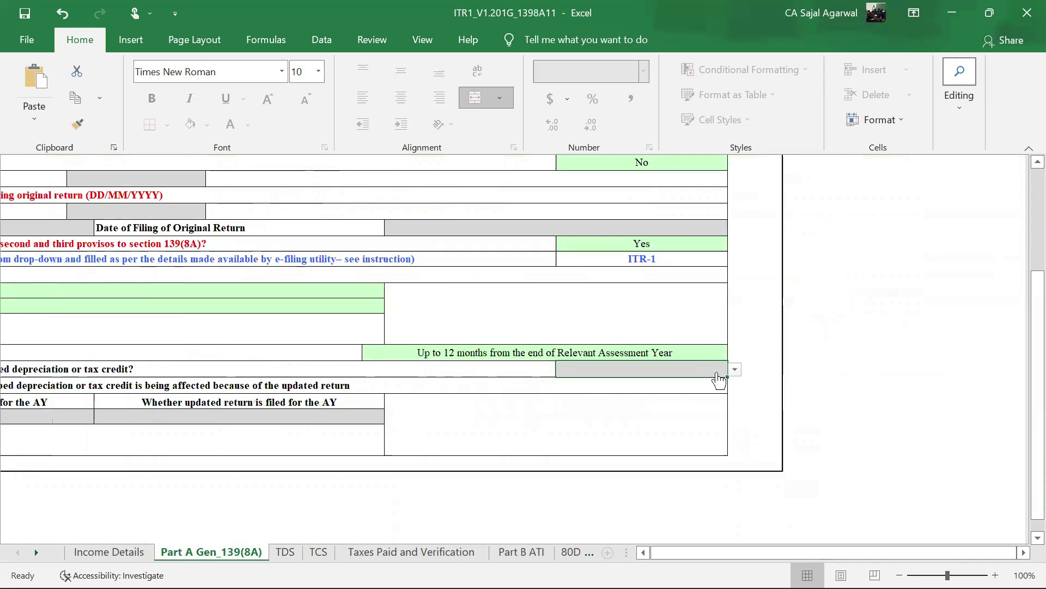
click(718, 373)
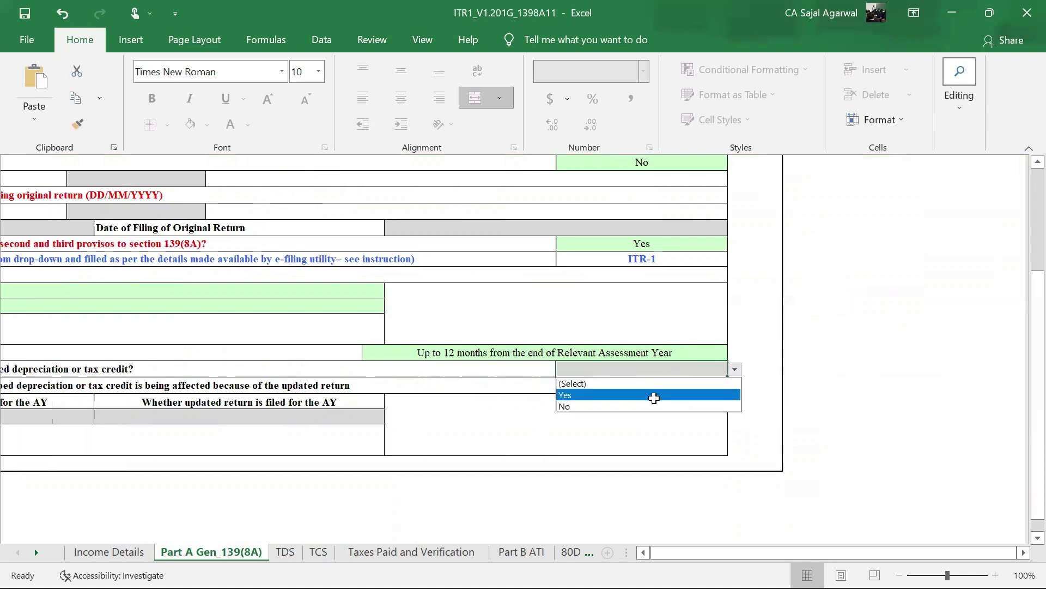
click(766, 381)
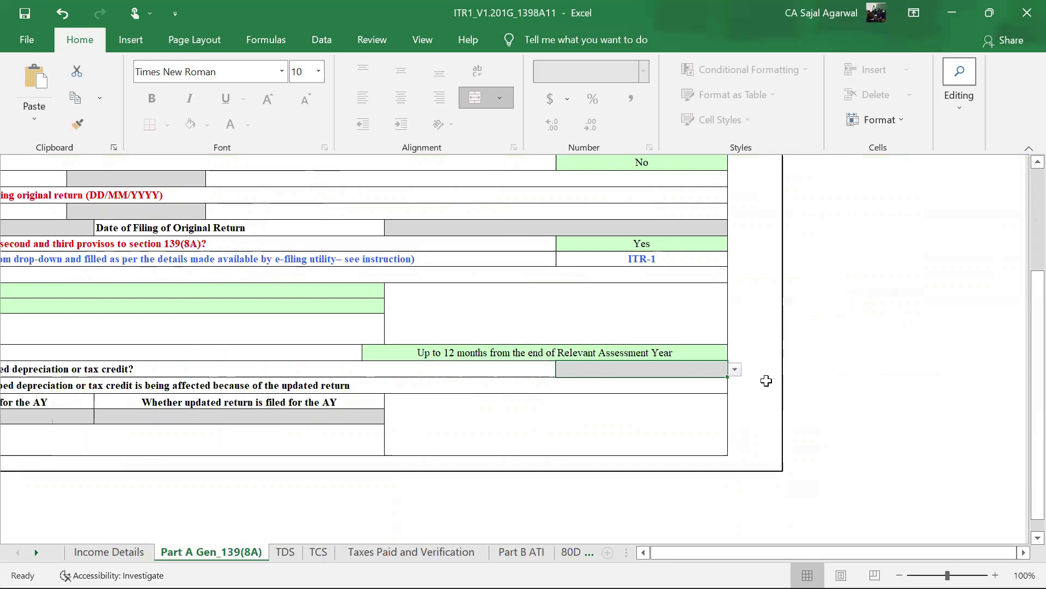
drag(766, 550, 733, 551)
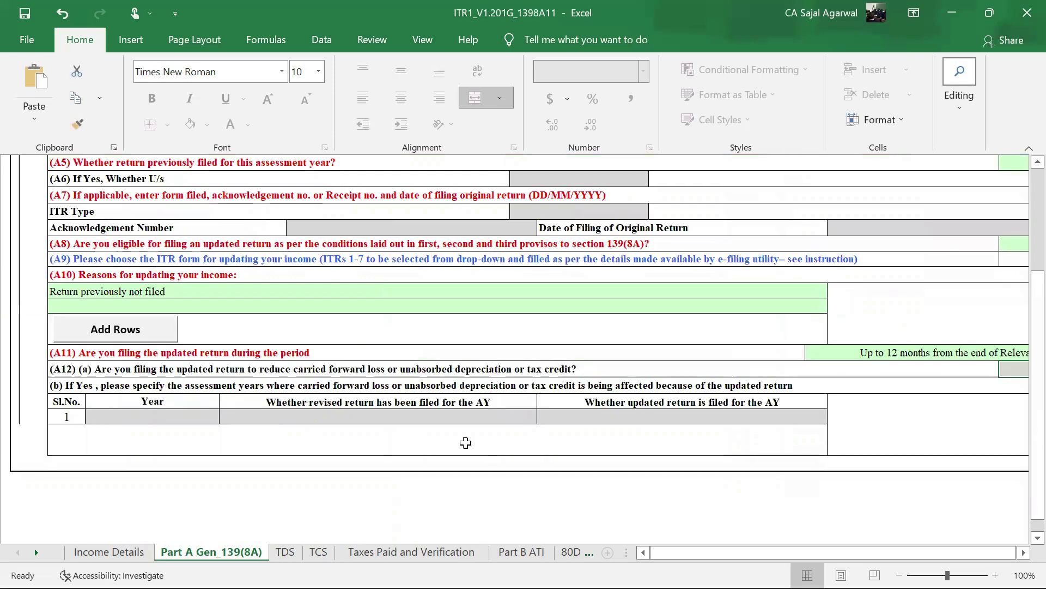
scroll(466, 443, up, 5)
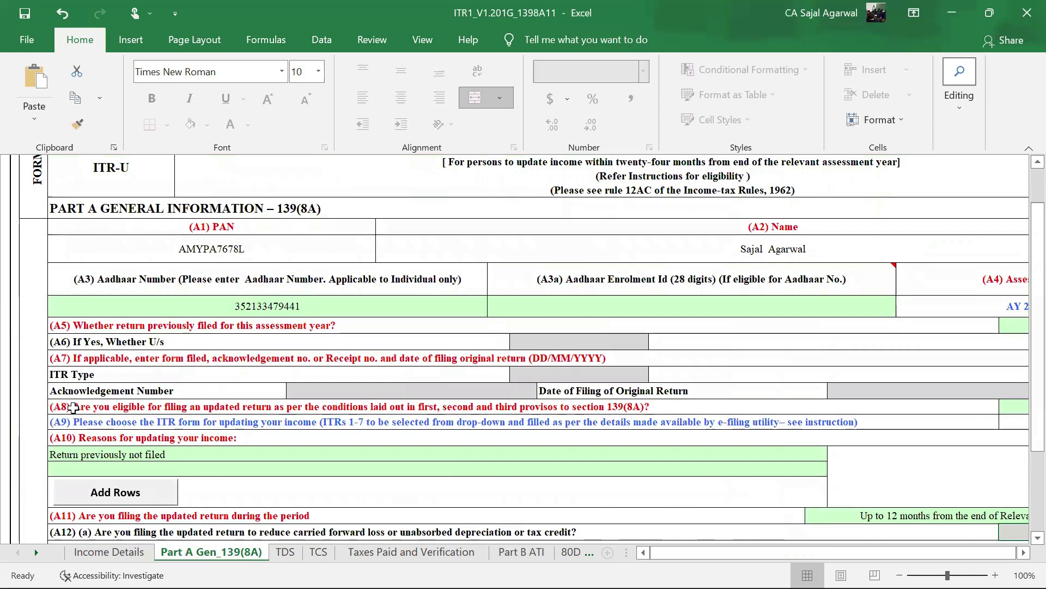
scroll(235, 422, down, 2)
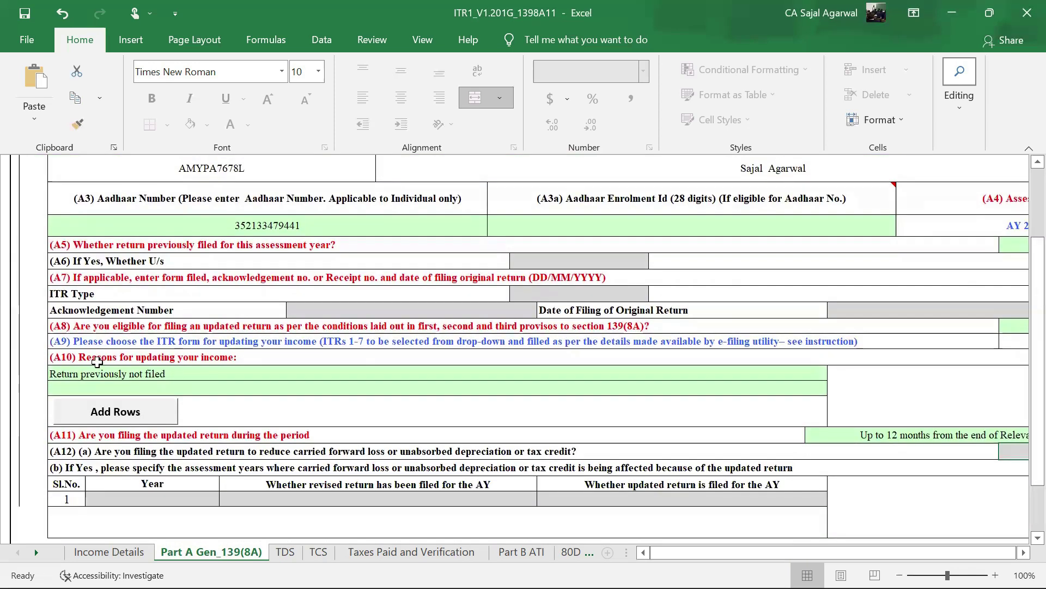
scroll(345, 391, down, 2)
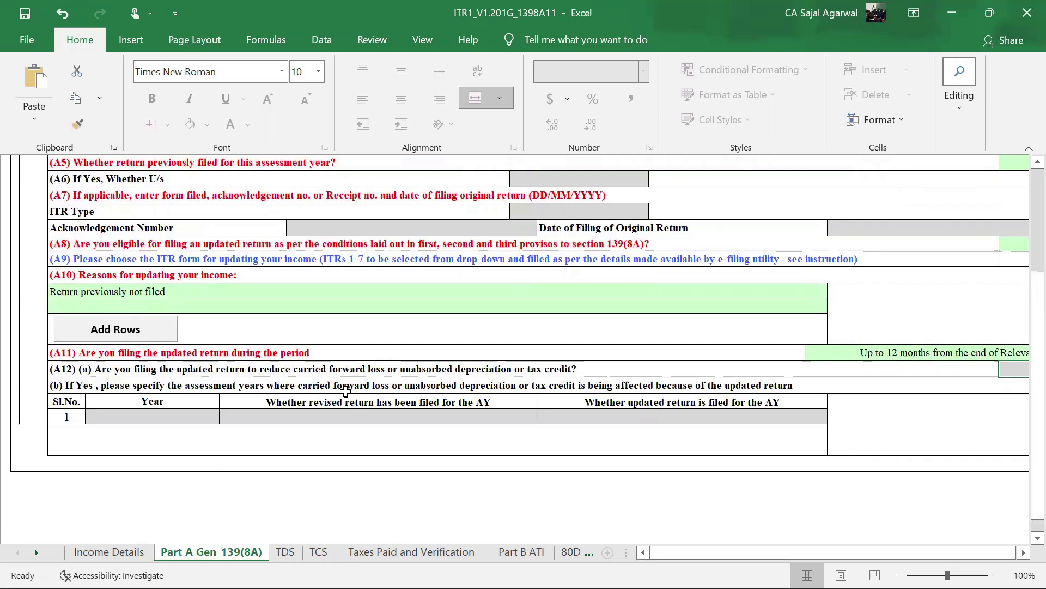
- Add 'Reduction of unabsorbed depreciation' as the second (A10) reason for updating
click(192, 308)
key(alt+Down)
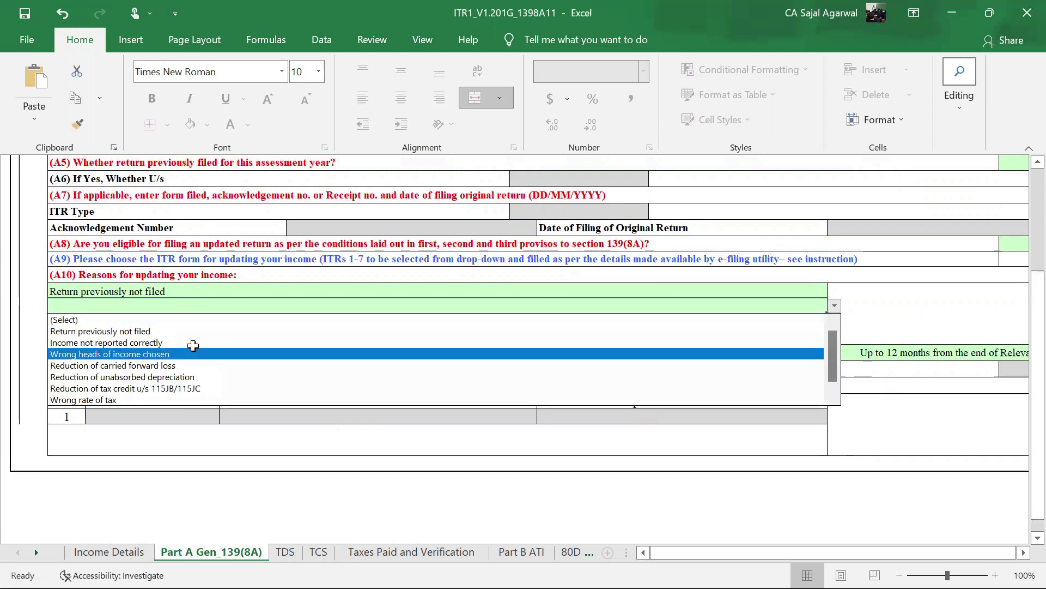
click(184, 376)
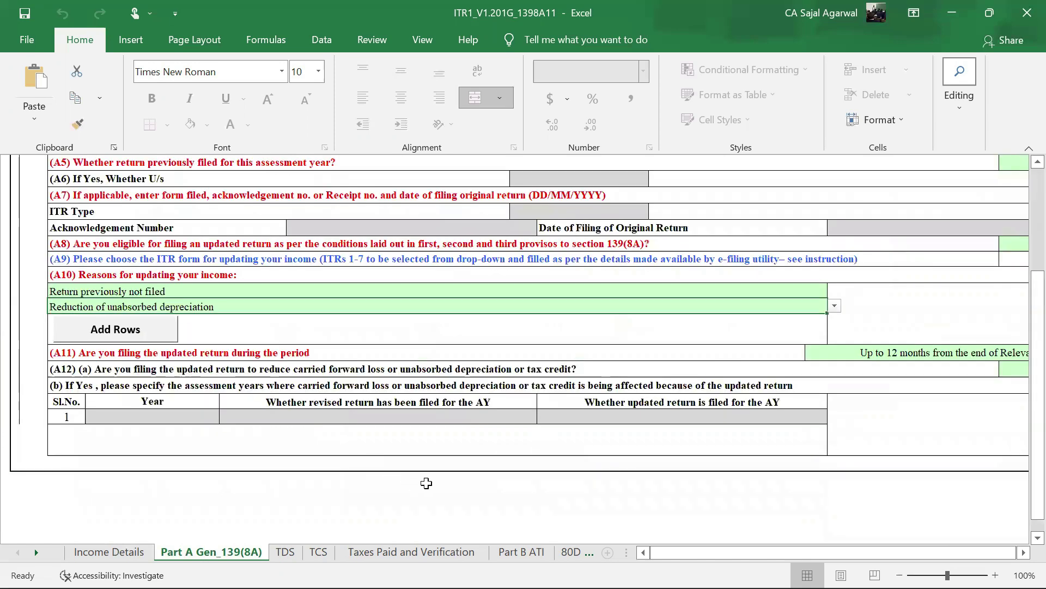
- Answer No to the A12(a) question
drag(698, 551, 720, 550)
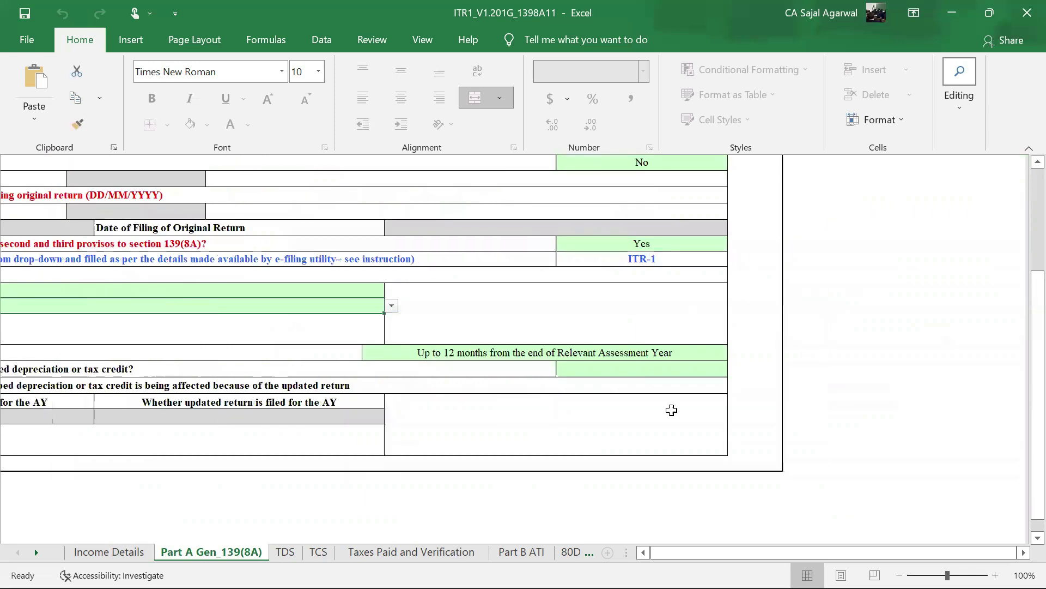
click(650, 372)
key(alt+Down)
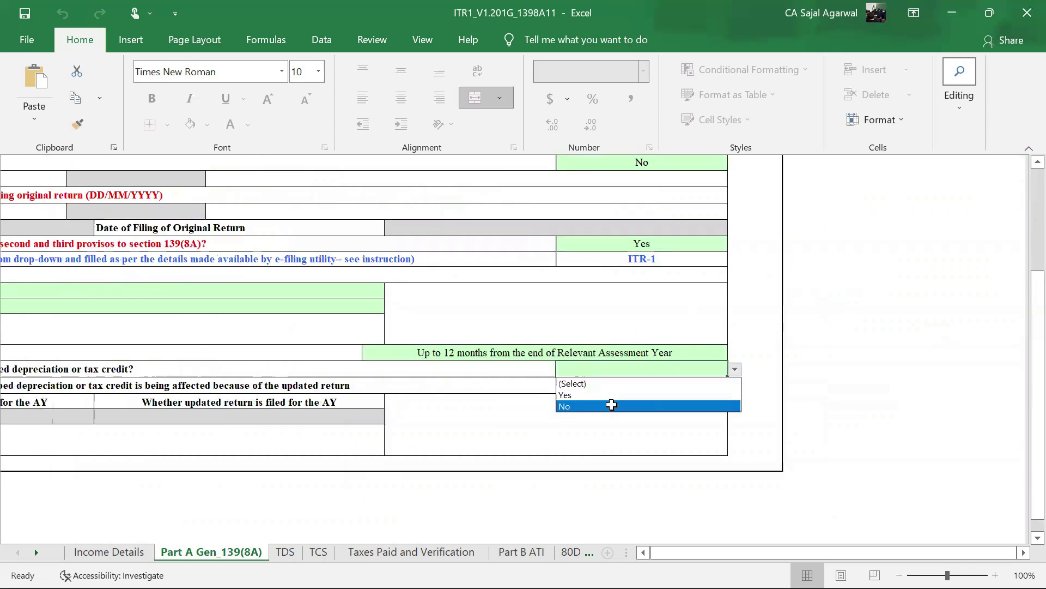
click(611, 405)
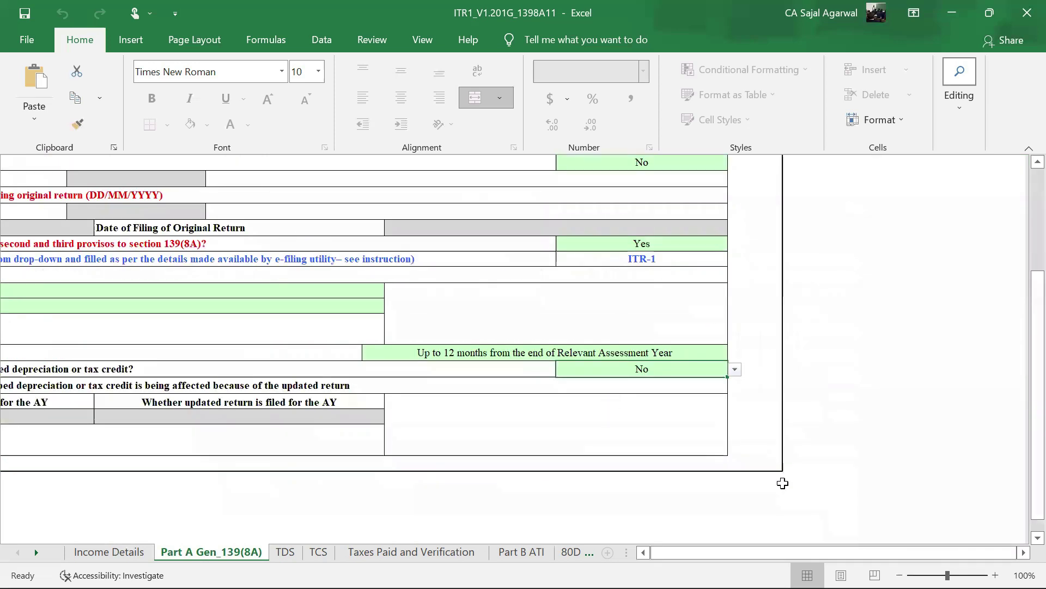
- Validate the completed Part A Gen_139(8A) sheet
drag(797, 542, 774, 551)
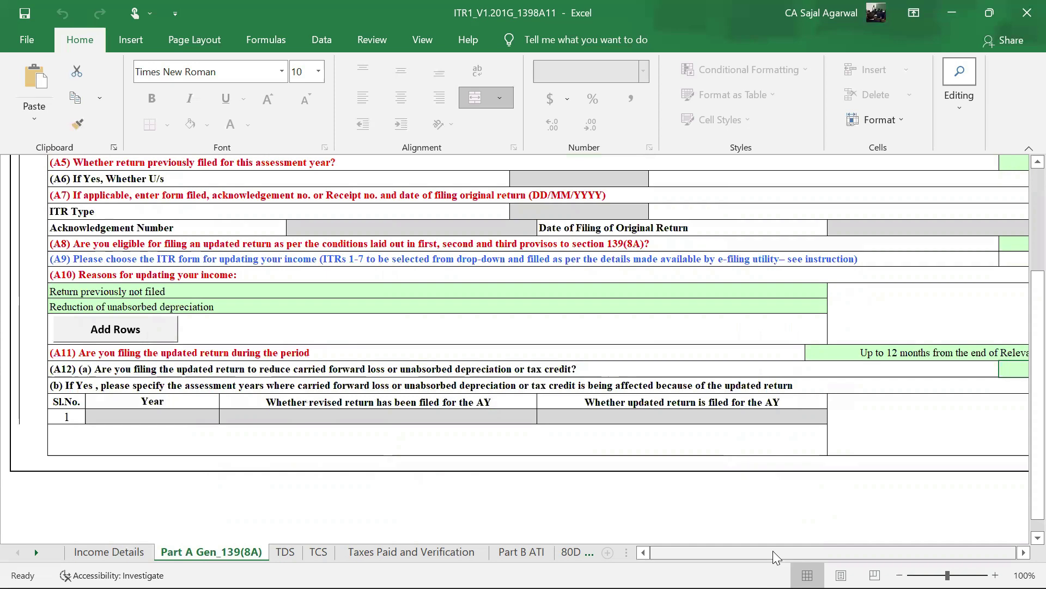
mouse_move(864, 548)
drag(856, 552, 873, 553)
scroll(931, 294, up, 4)
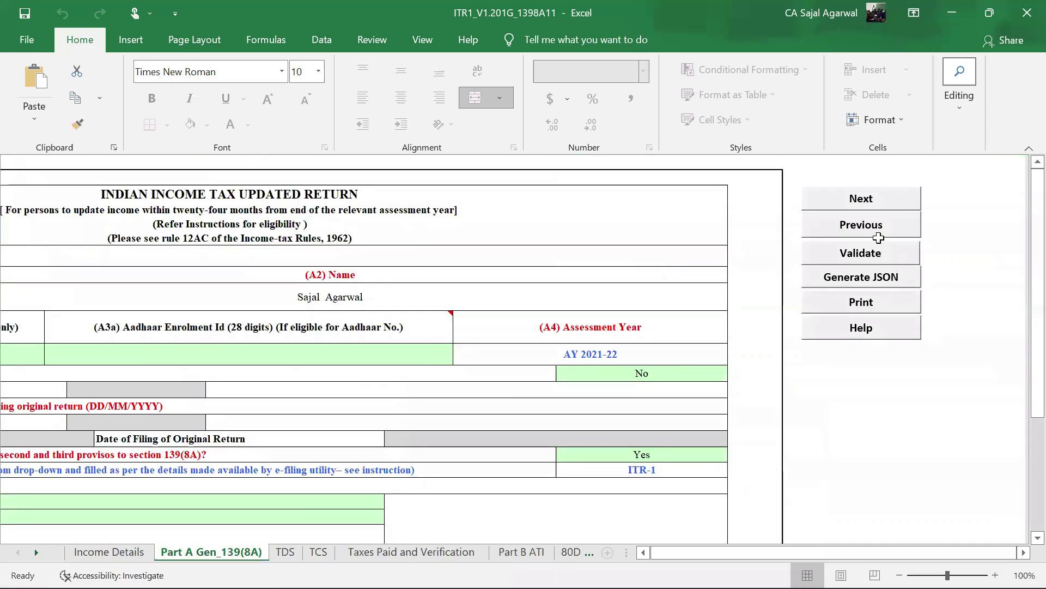
click(859, 252)
- Accept the validation result to reach the TDS sheet and dismiss its TAN/Form 26AS alert
click(562, 354)
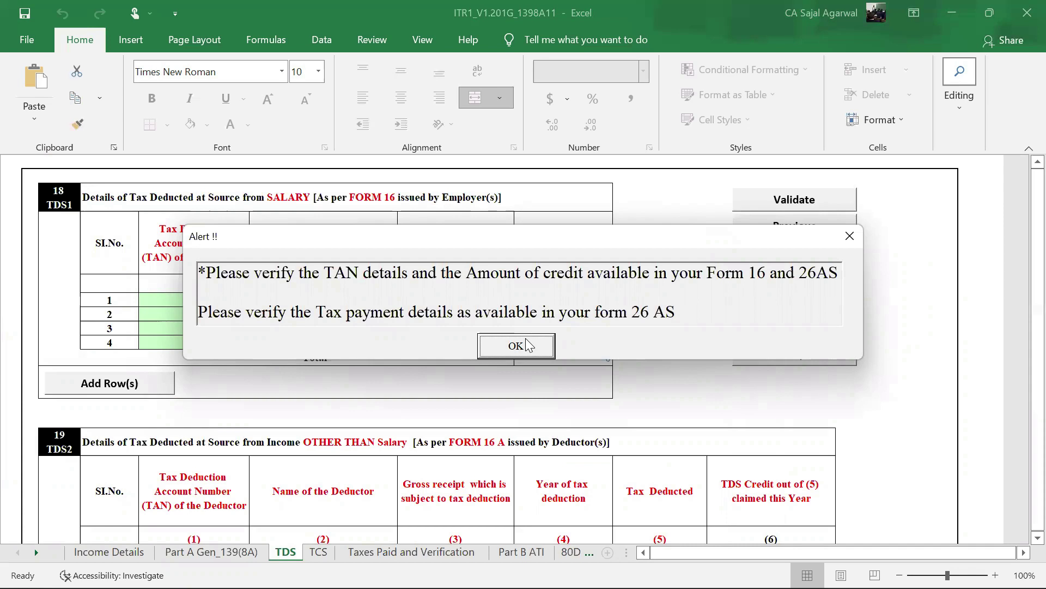
click(528, 344)
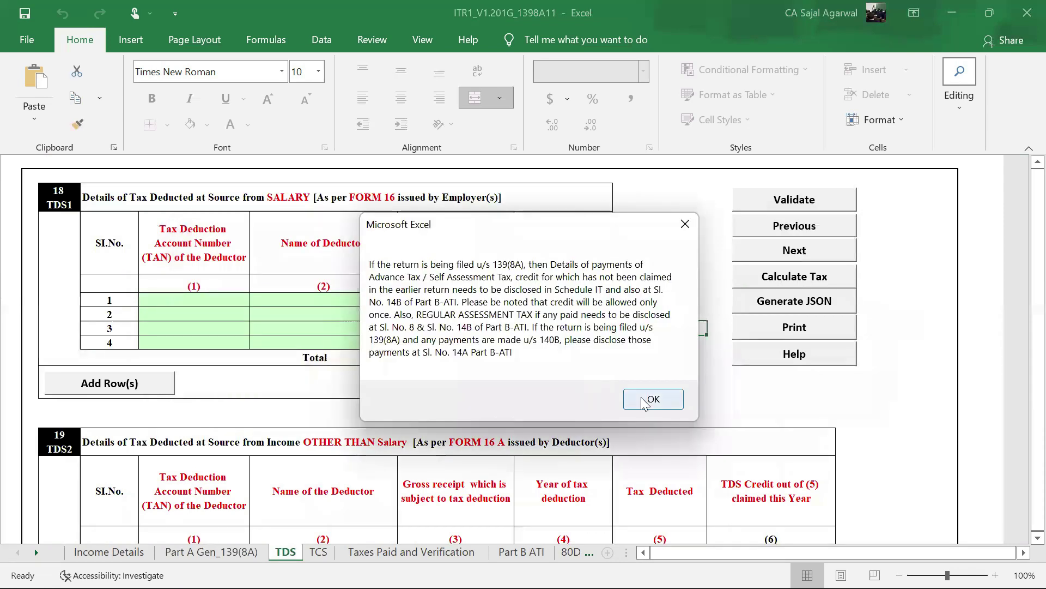
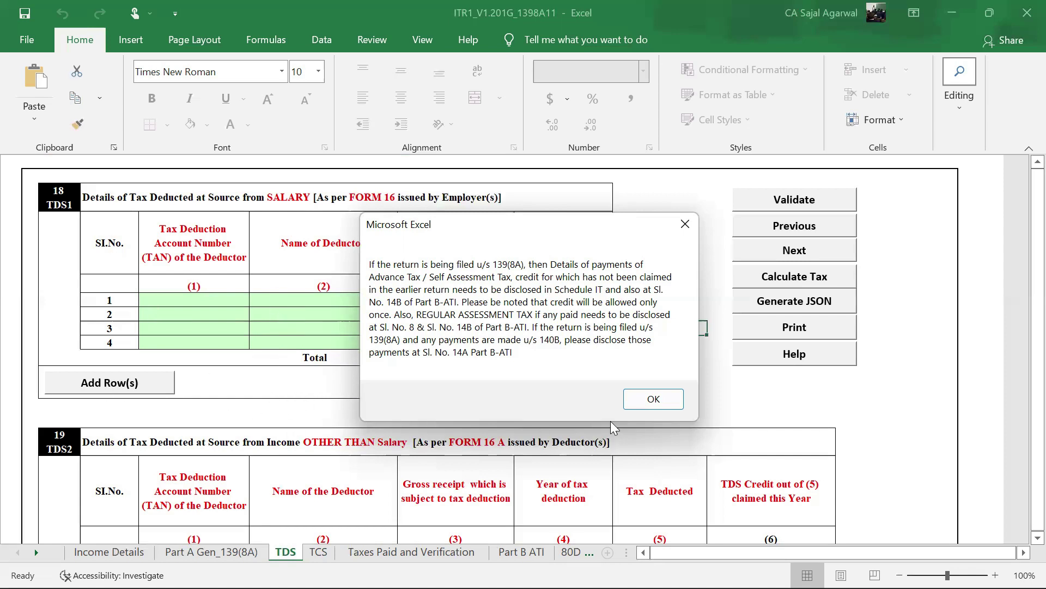
- Dismiss the 139(8A) disclosure notice and scroll down the TDS sheet's blank tax-payment tables
click(654, 399)
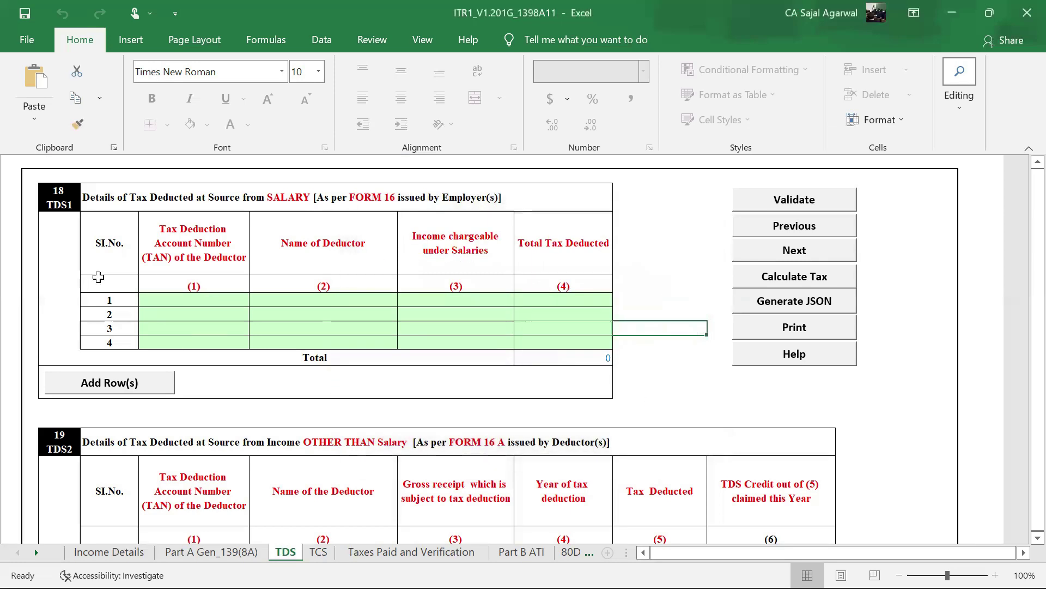
scroll(178, 327, down, 9)
scroll(178, 344, down, 6)
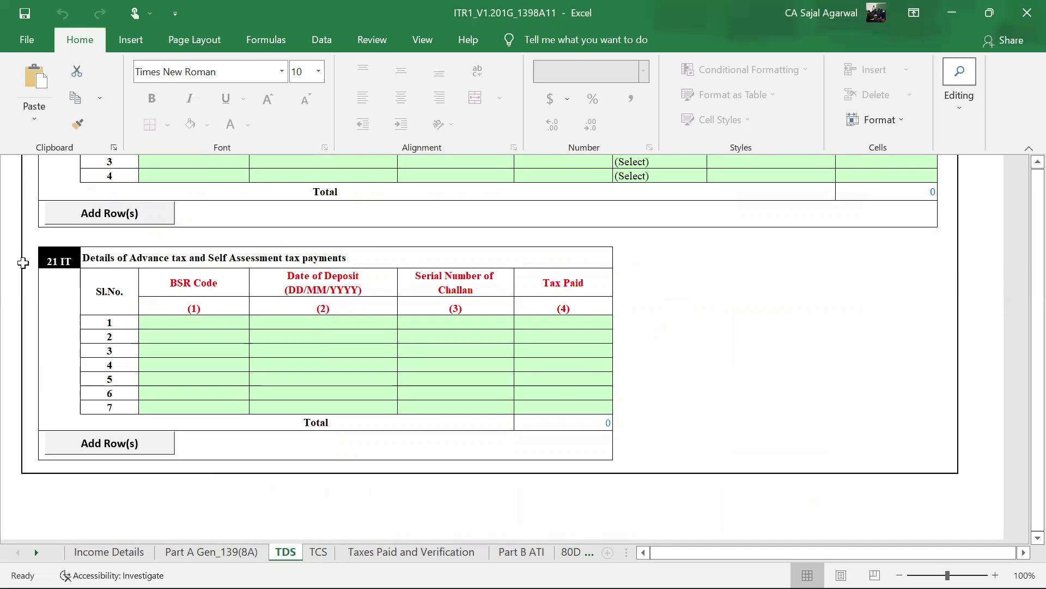
- Switch to Part B ATI and scroll to rows 9–13 to confirm tax due is 0
click(522, 553)
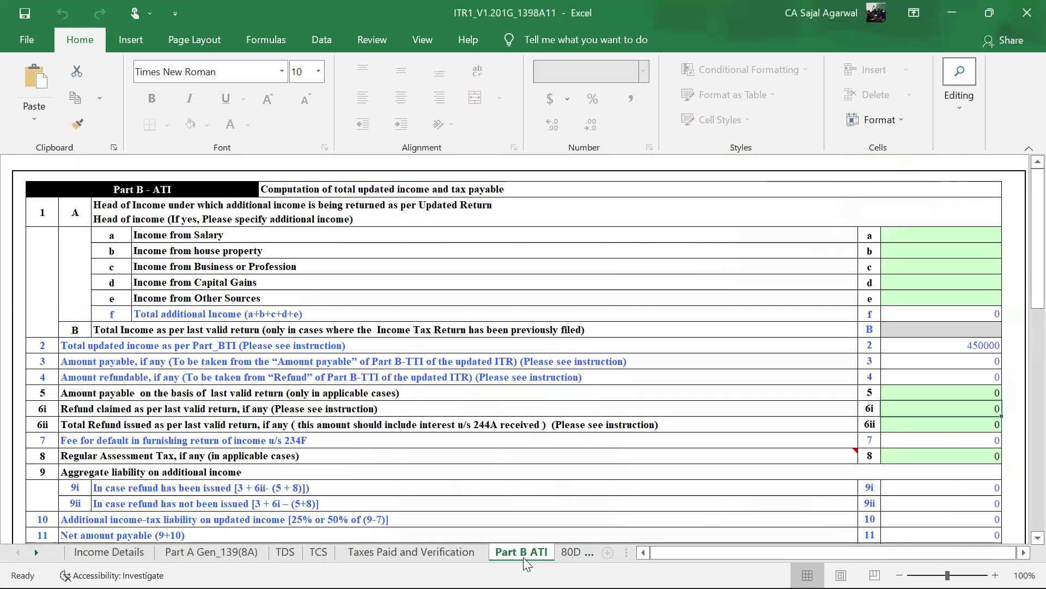
scroll(643, 384, down, 2)
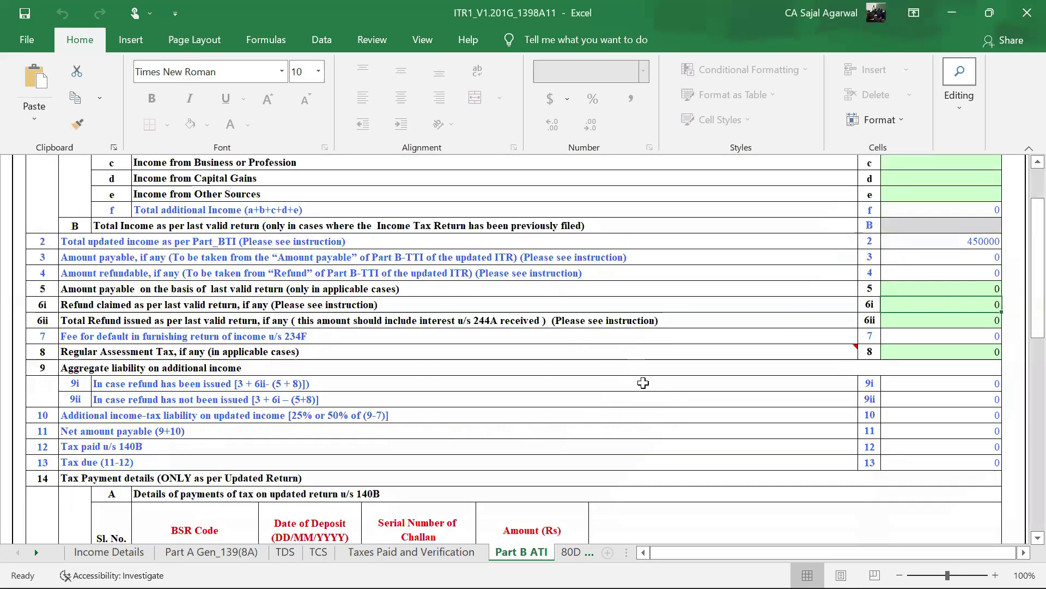
scroll(643, 383, down, 2)
scroll(297, 370, down, 2)
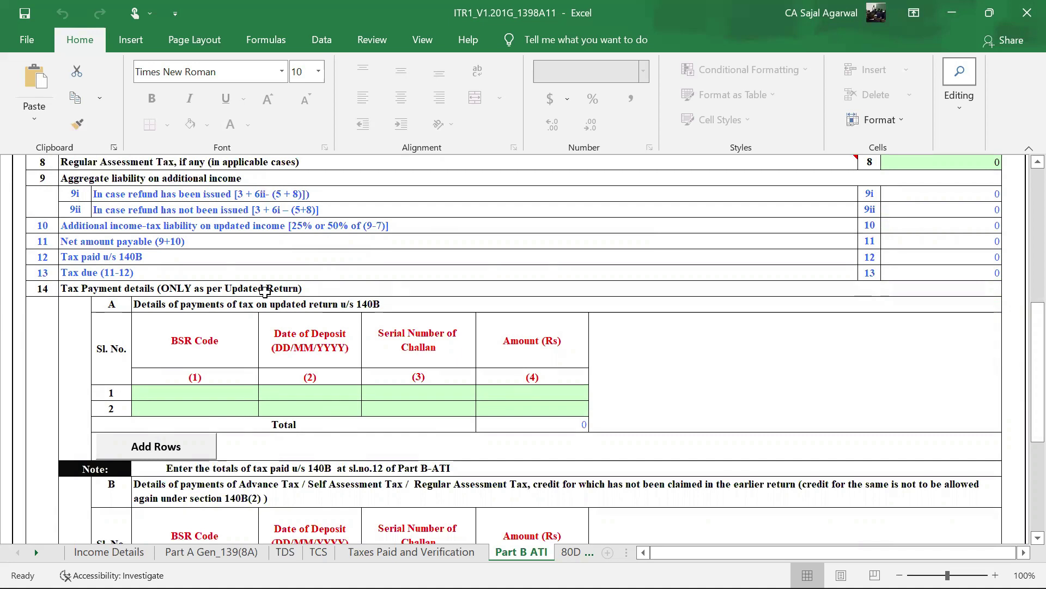
- Clear the TDS sheet's TAN alert and 139(8A) notice, then pass through TCS to Taxes Paid and Verification
click(286, 551)
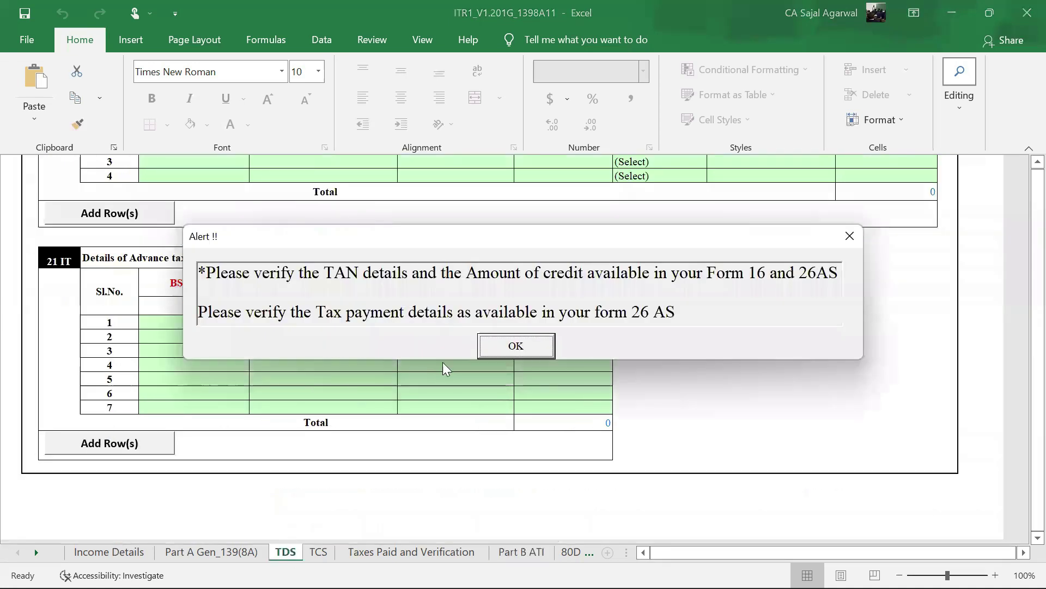
click(506, 349)
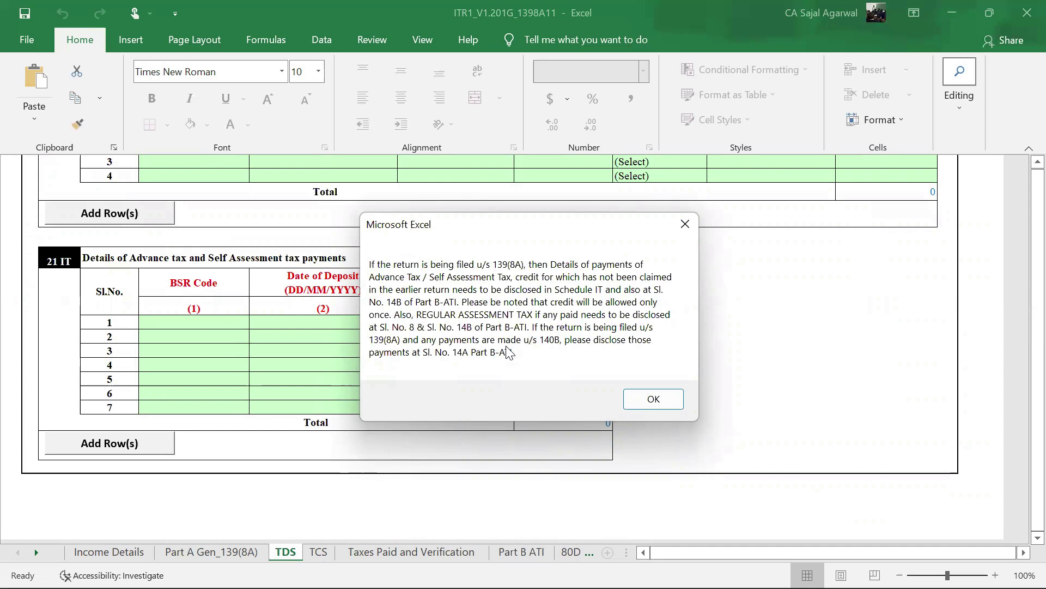
click(652, 399)
click(321, 552)
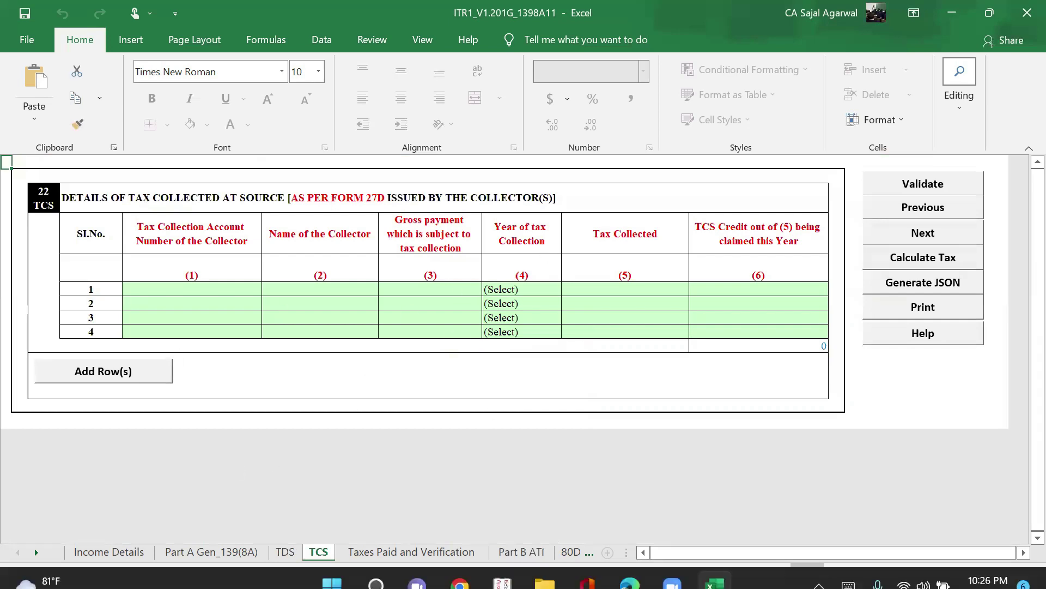
click(414, 547)
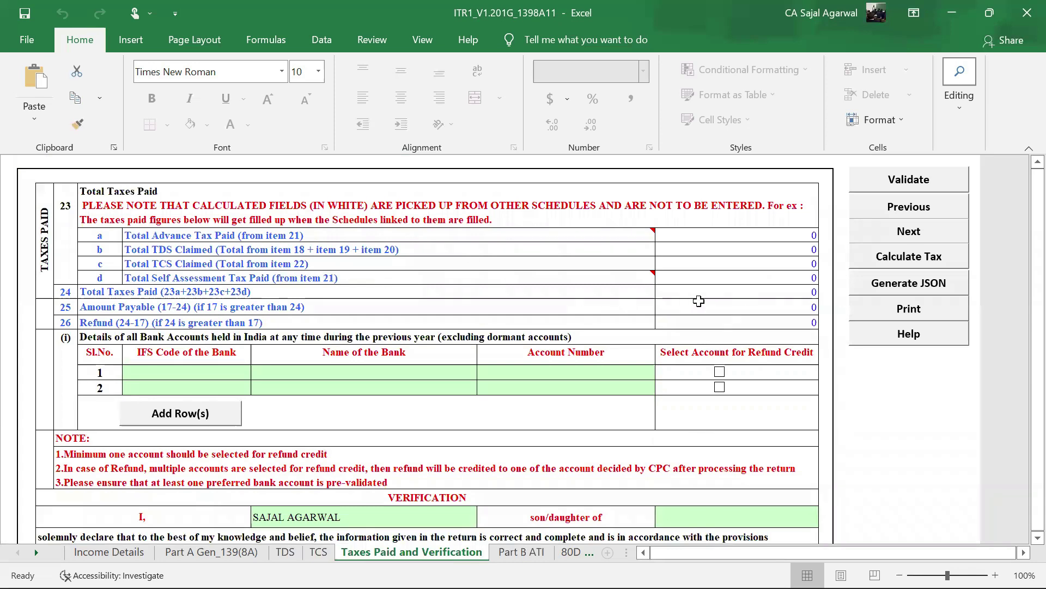
- Enter IFSC SBIN0000702 and the bank account number in the first bank row
scroll(699, 301, down, 6)
scroll(210, 367, up, 6)
click(163, 373)
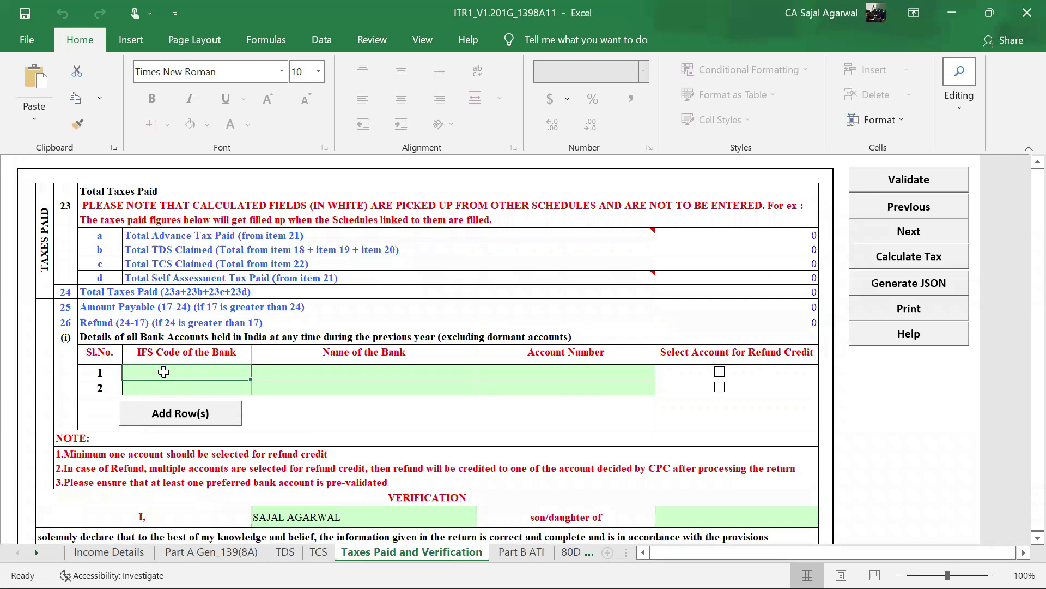
text(SBIN0000702)
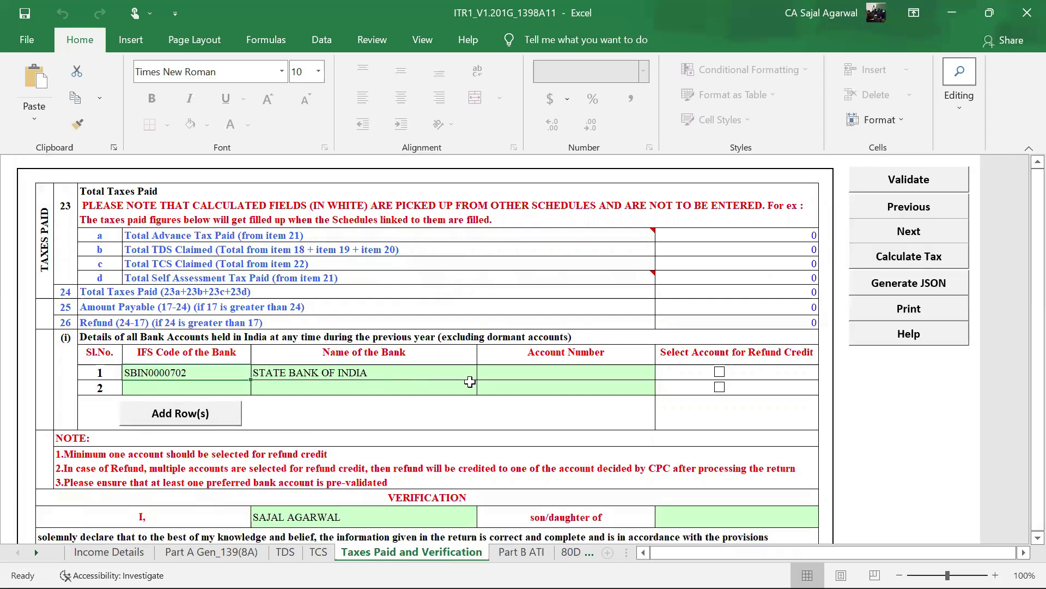
click(524, 371)
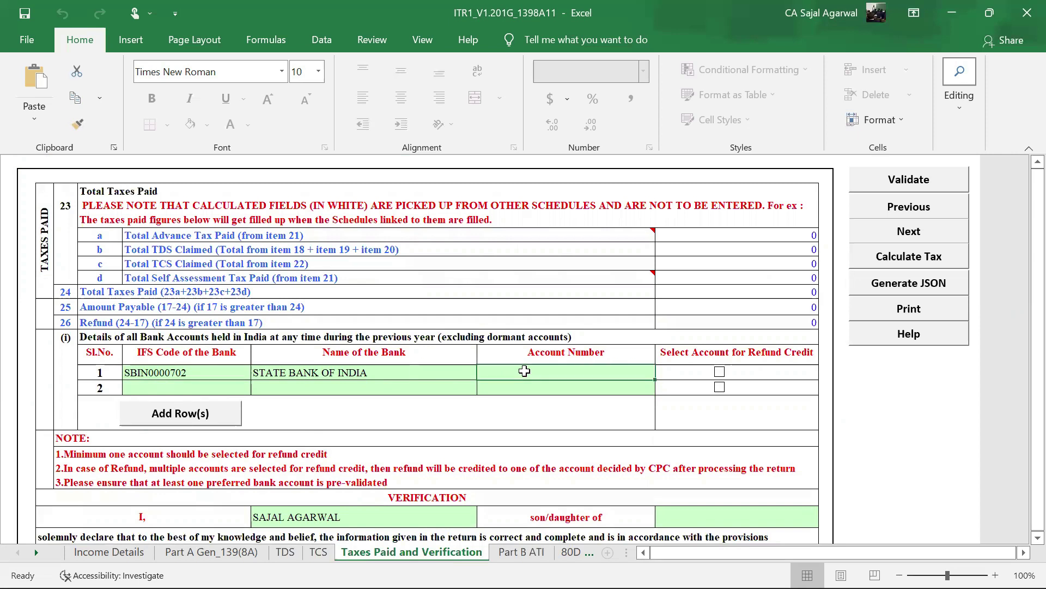
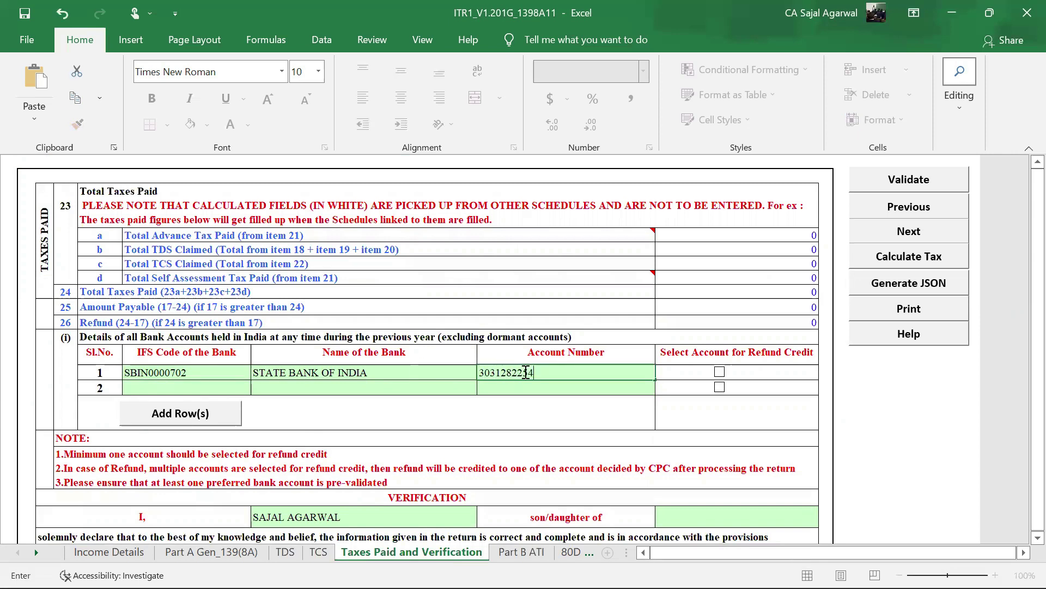
click(731, 415)
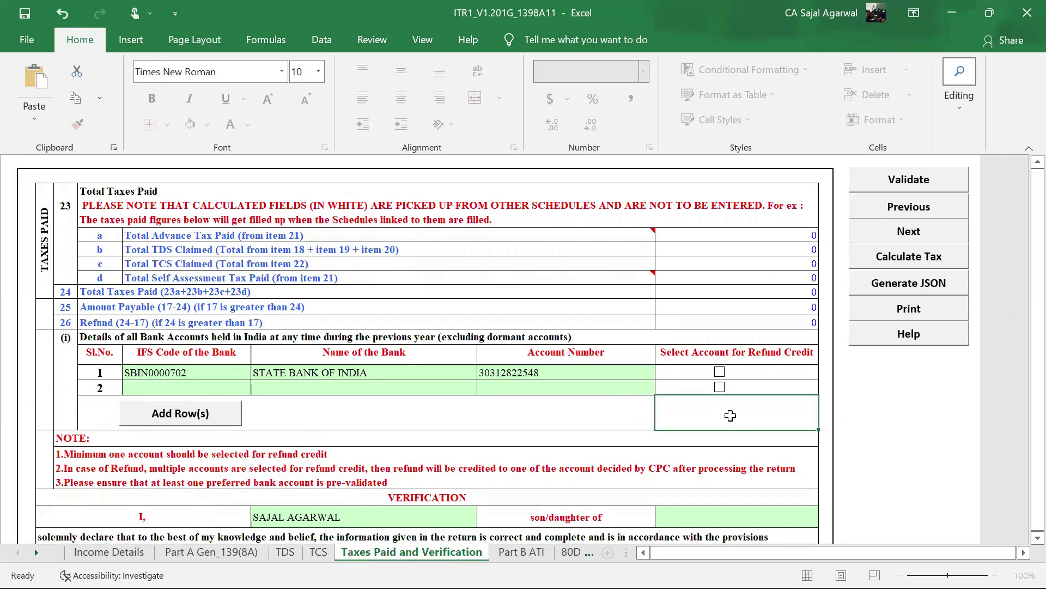
- Tick the first bank account for refund credit and review the verification section below
click(720, 372)
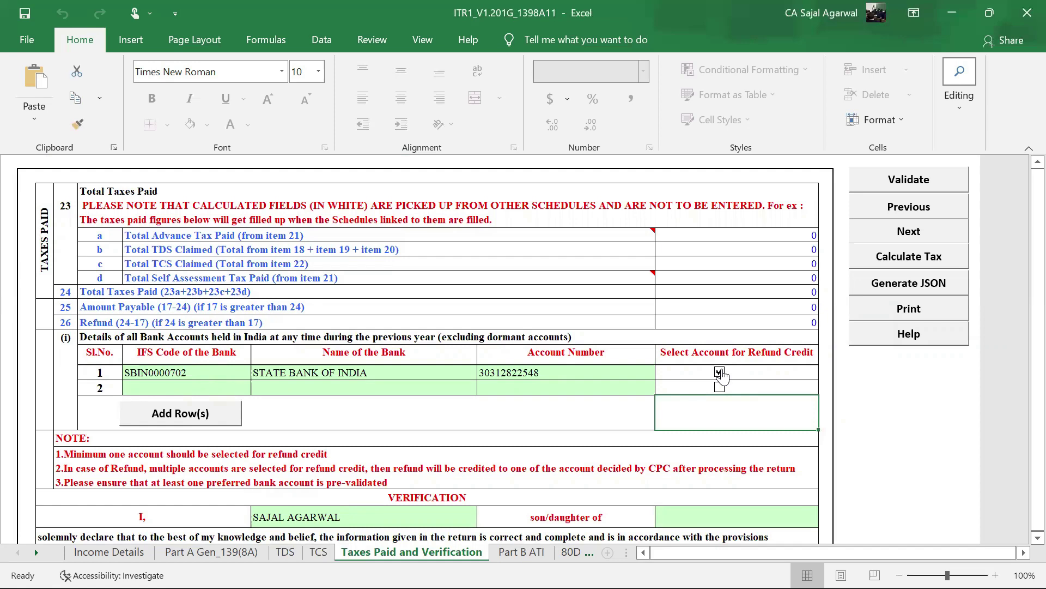
scroll(722, 364, down, 3)
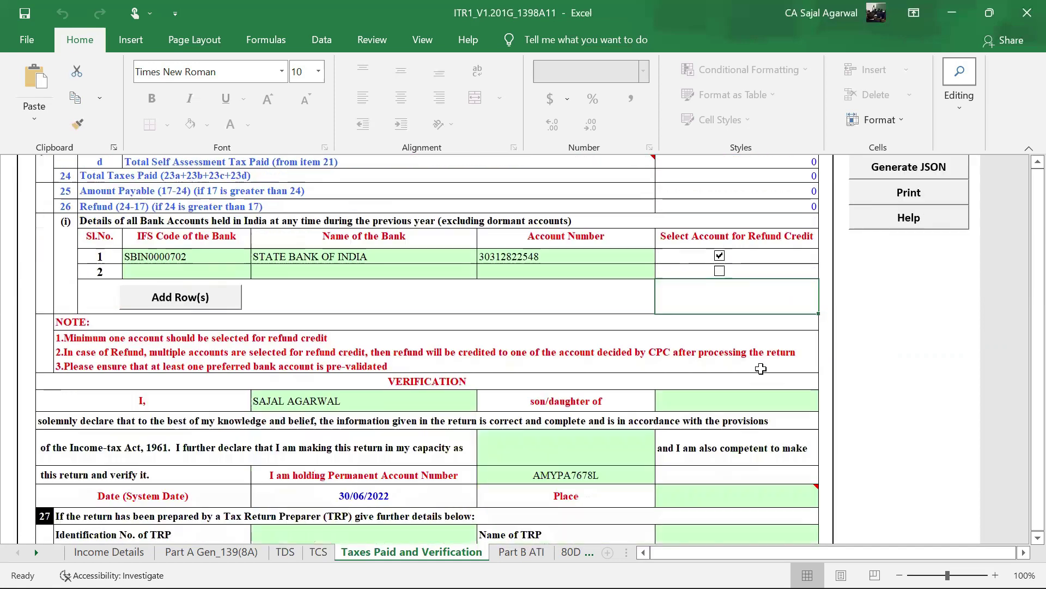
scroll(723, 364, up, 3)
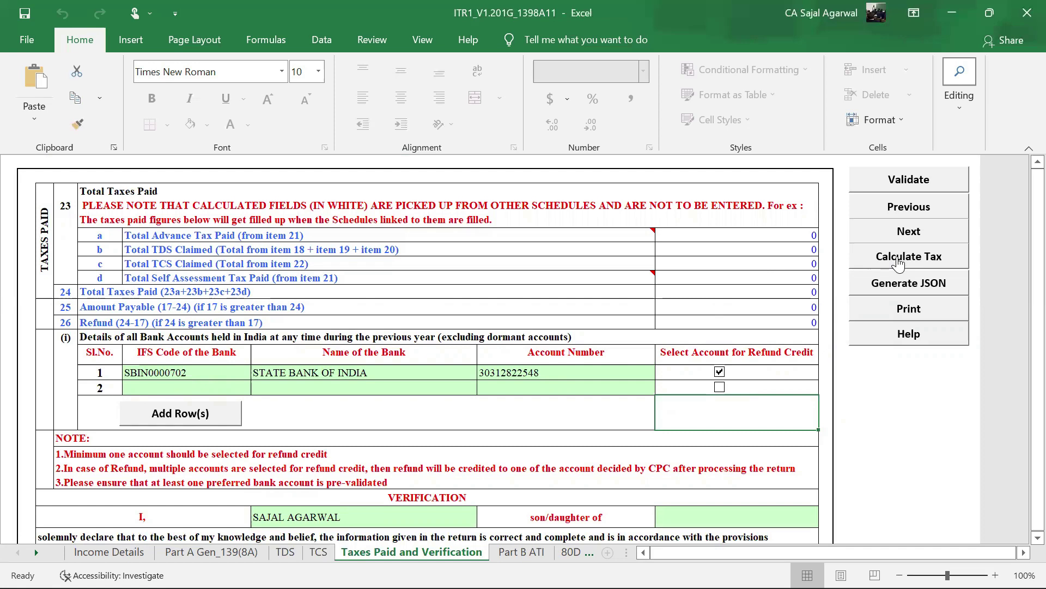
scroll(725, 262, down, 1)
scroll(725, 262, down, 3)
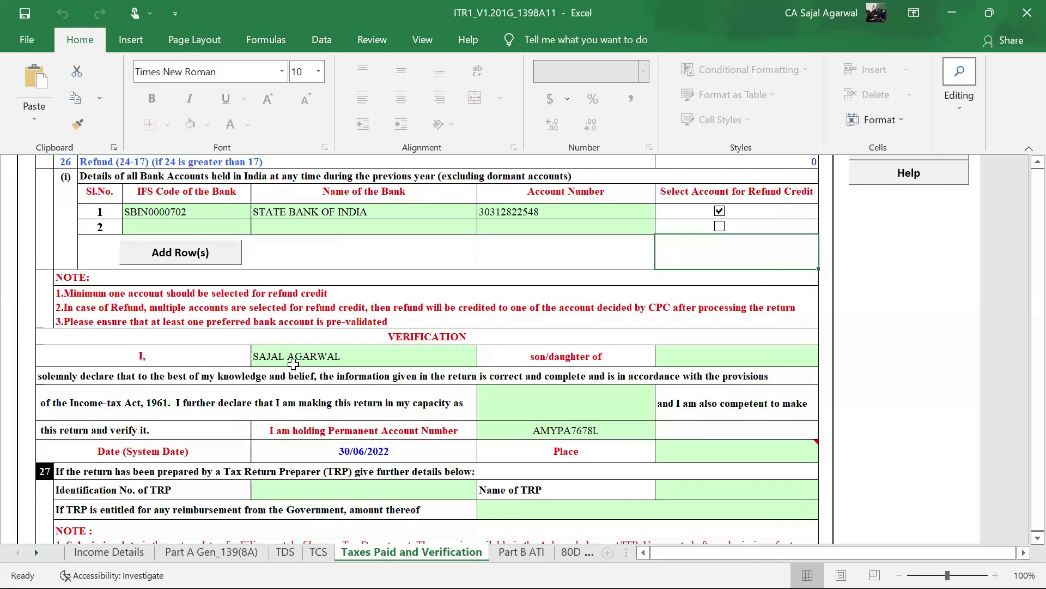
click(719, 358)
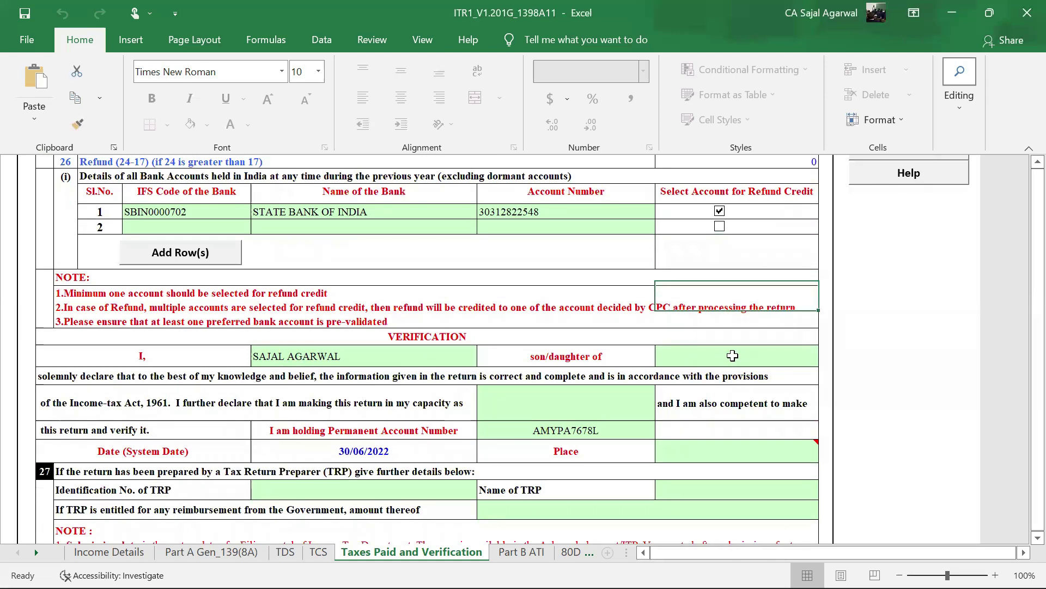
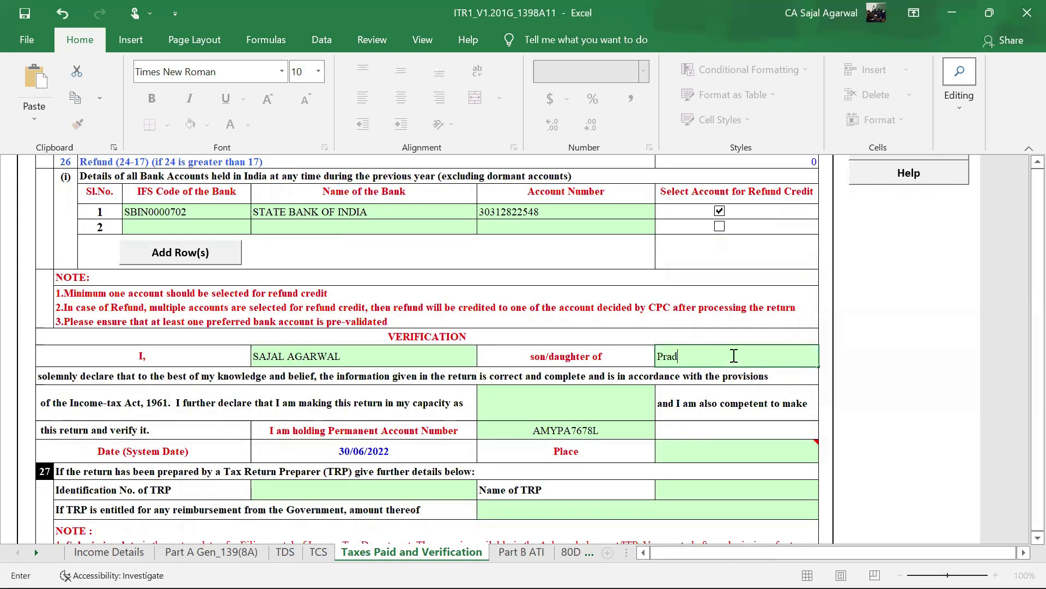
click(561, 406)
key(alt+Down)
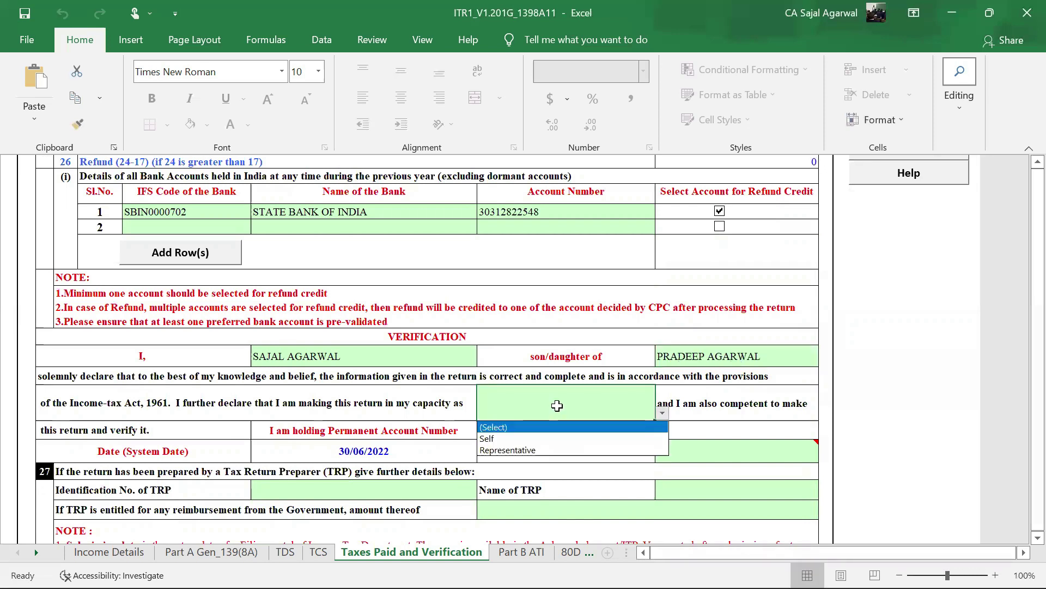
click(529, 439)
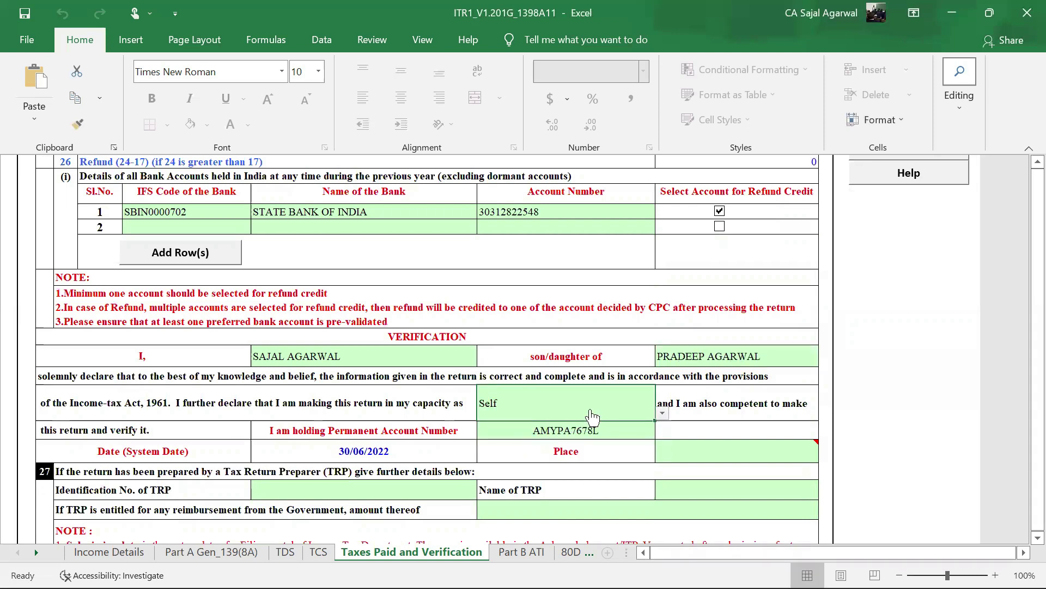
key(alt+Down)
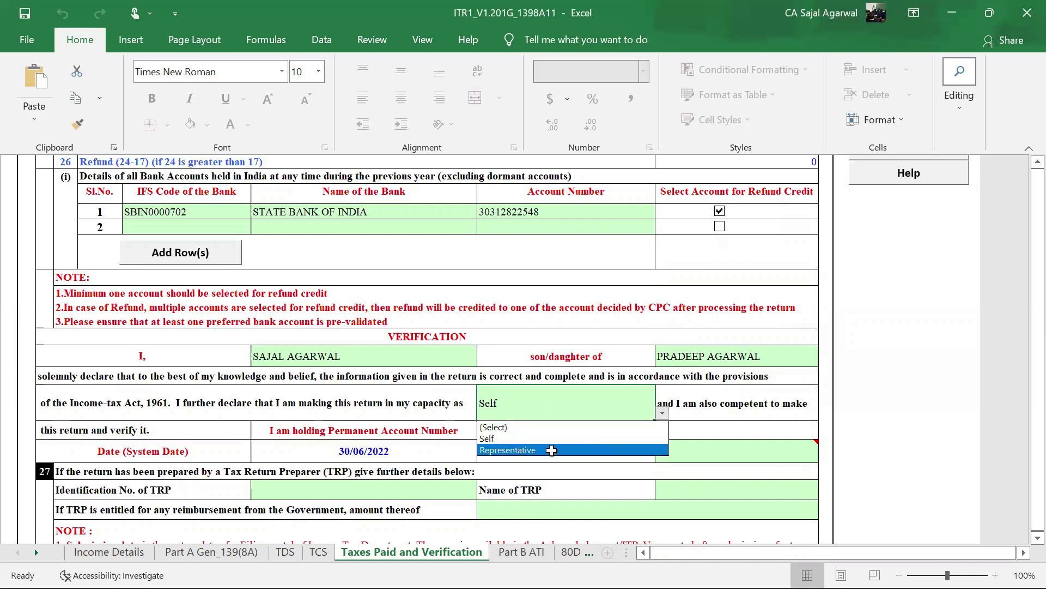
click(551, 450)
key(alt+Down)
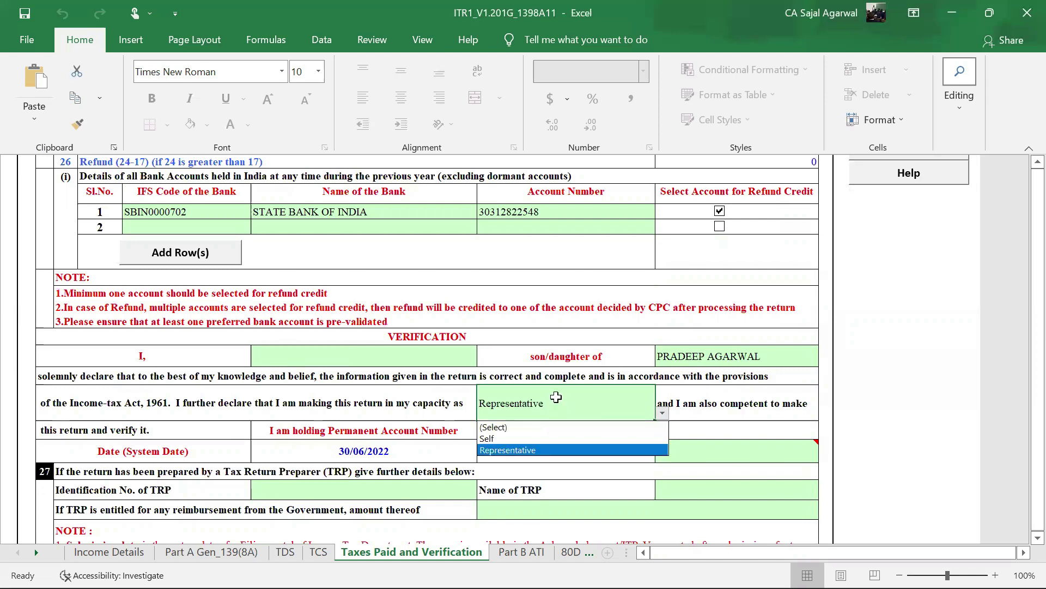
click(505, 438)
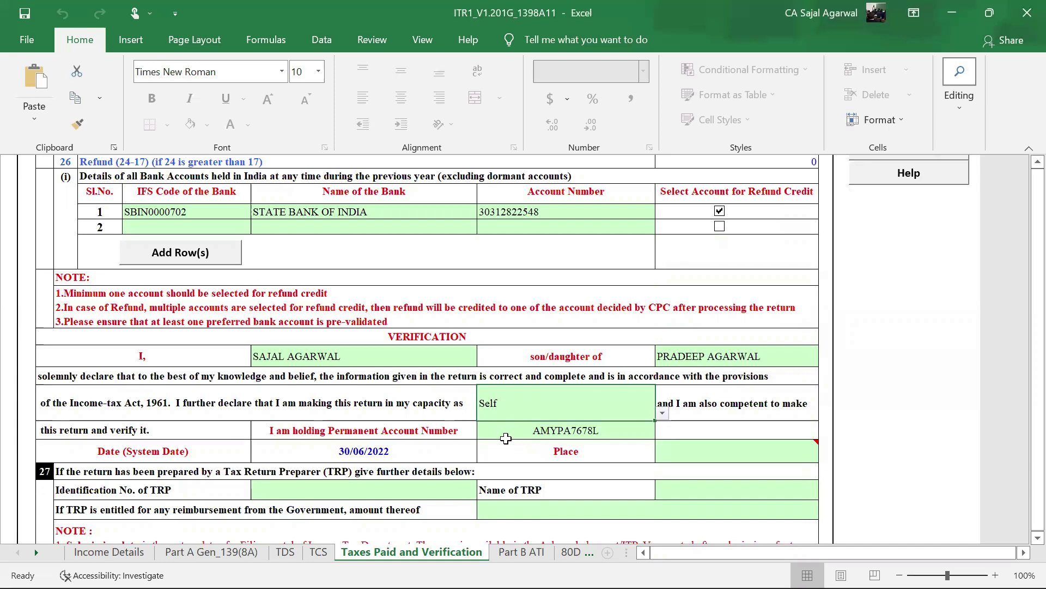
scroll(545, 425, down, 2)
click(687, 387)
text(Rampur)
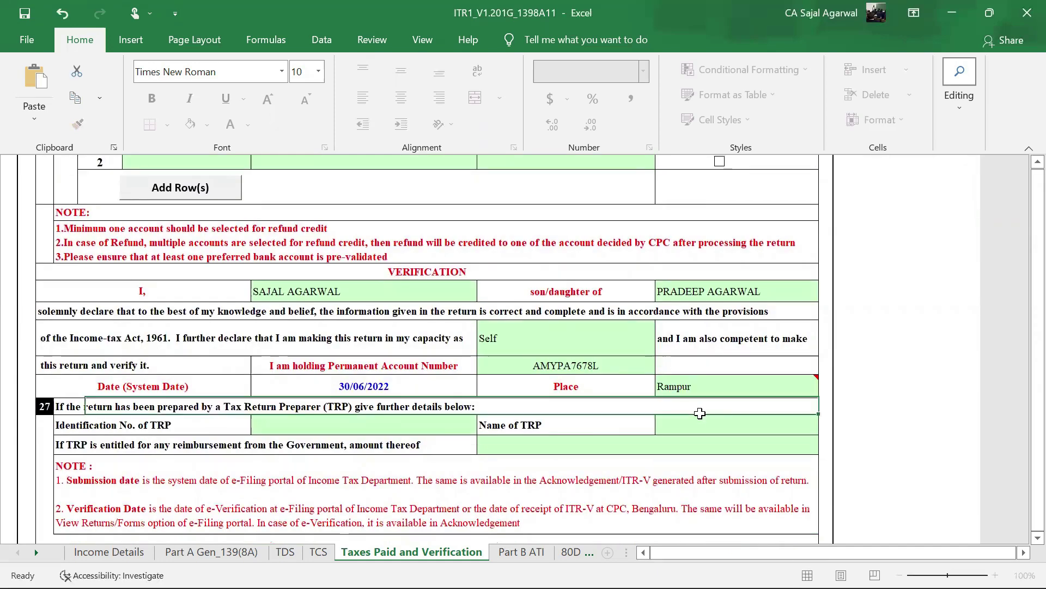
key(Return)
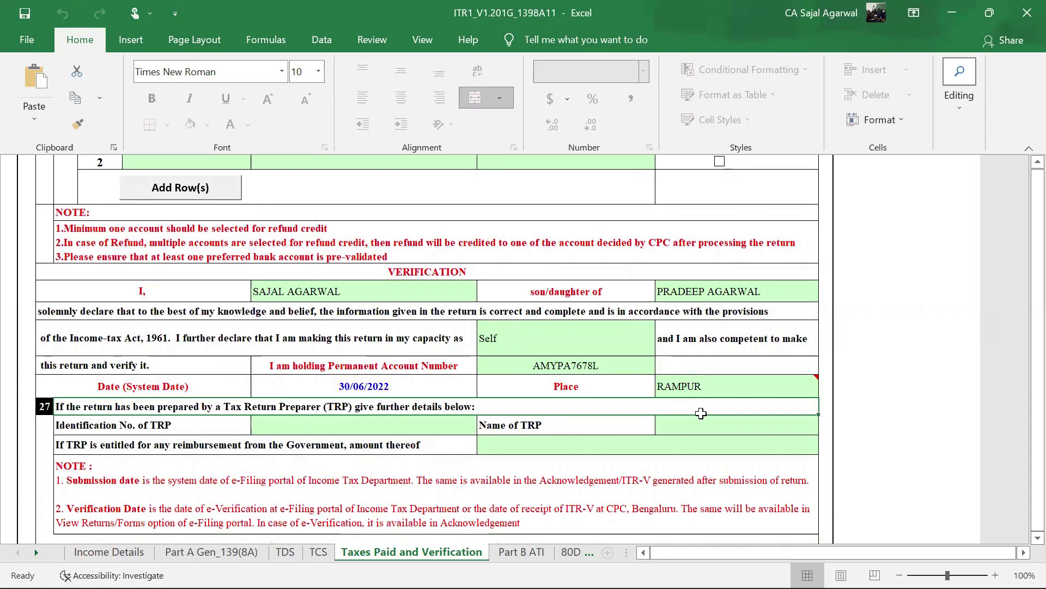
scroll(687, 381, down, 1)
mouse_move(703, 319)
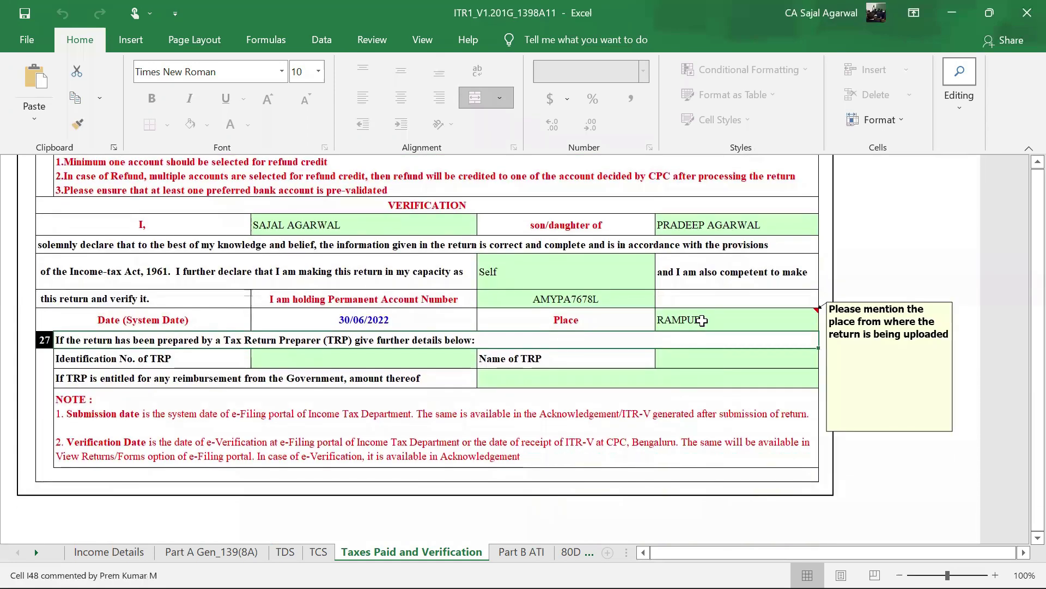
click(379, 361)
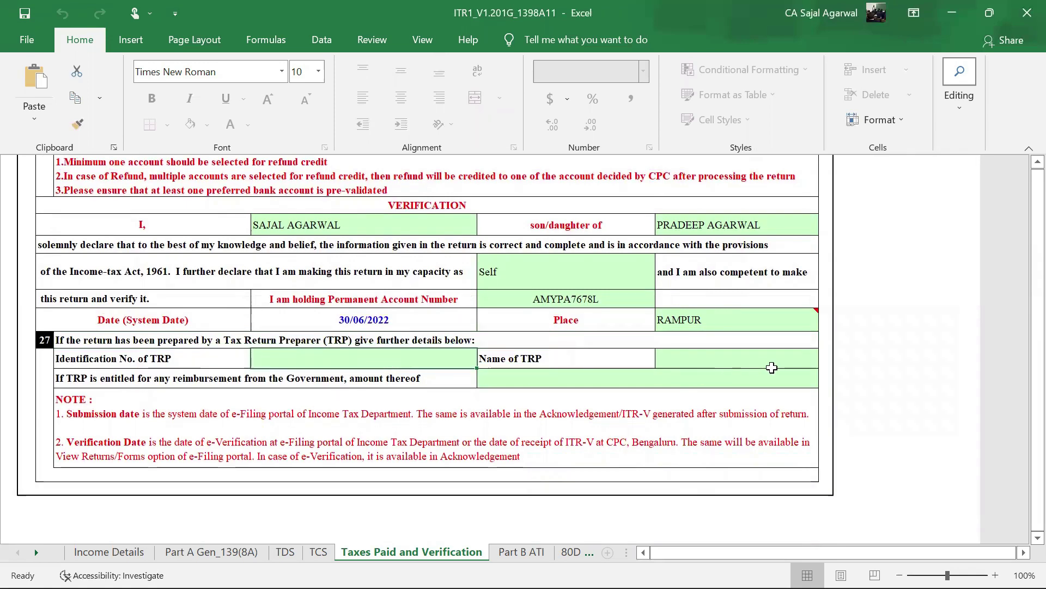
scroll(772, 368, up, 2)
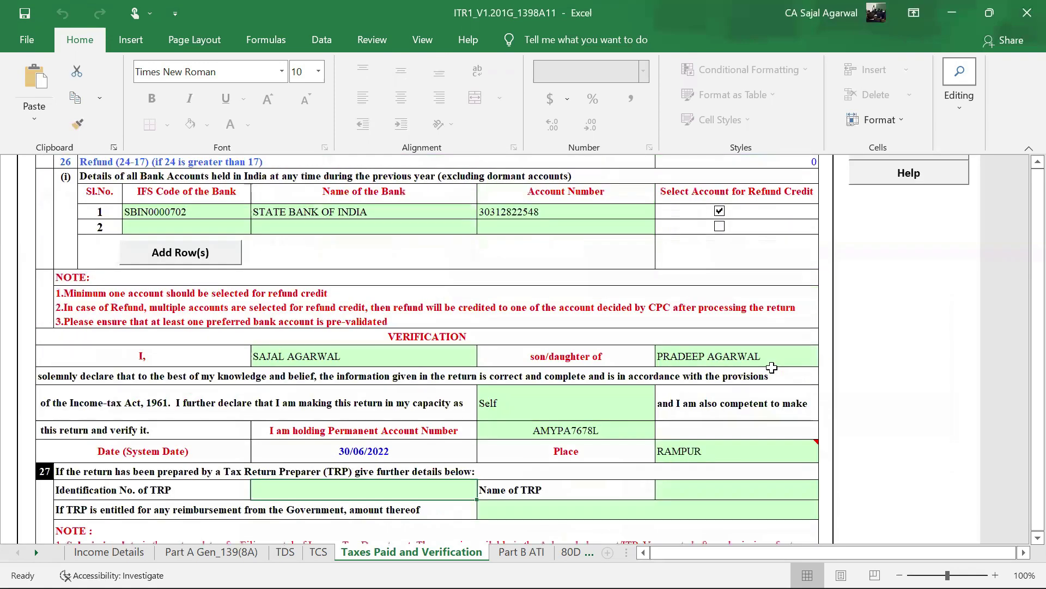
scroll(772, 367, up, 3)
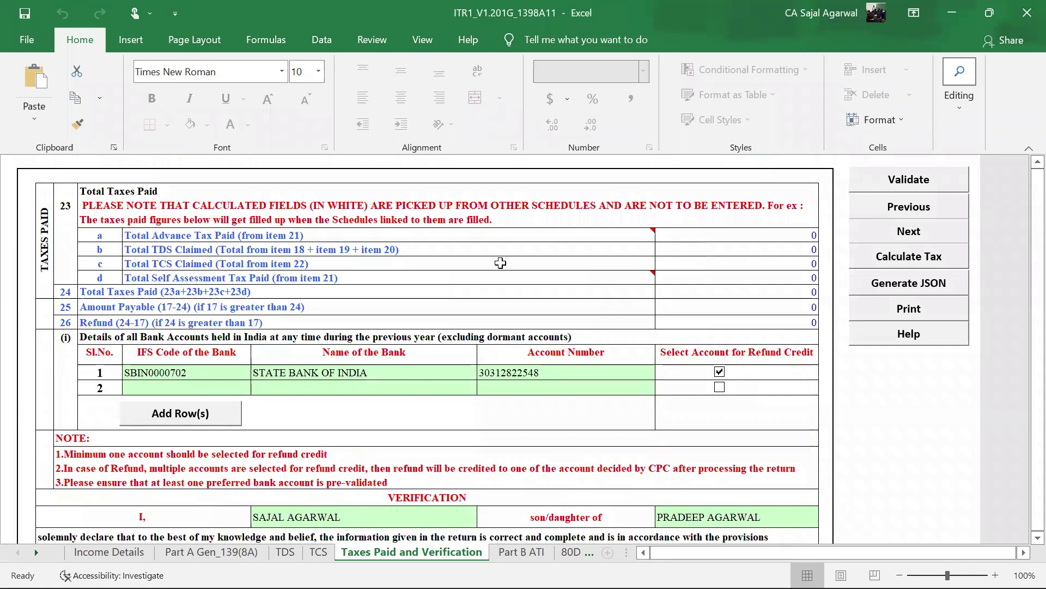
- Glance over the Part A Gen_139(8A) general information sheet
click(184, 553)
drag(893, 552, 902, 561)
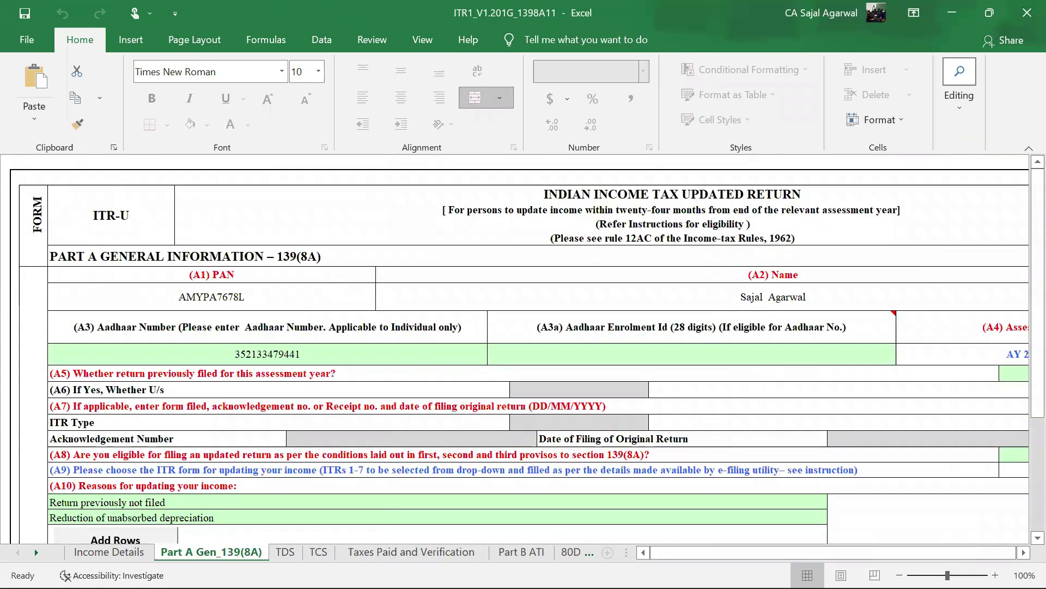
scroll(831, 260, down, 1)
- Validate the Taxes Paid and Verification sheet and accept its OK alert
click(411, 552)
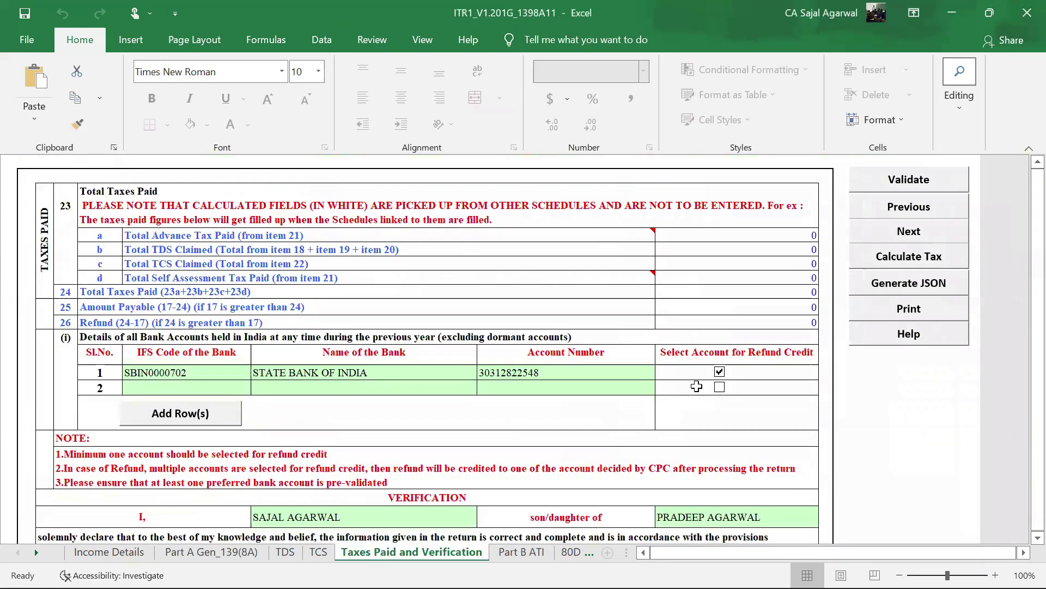
scroll(767, 372, down, 5)
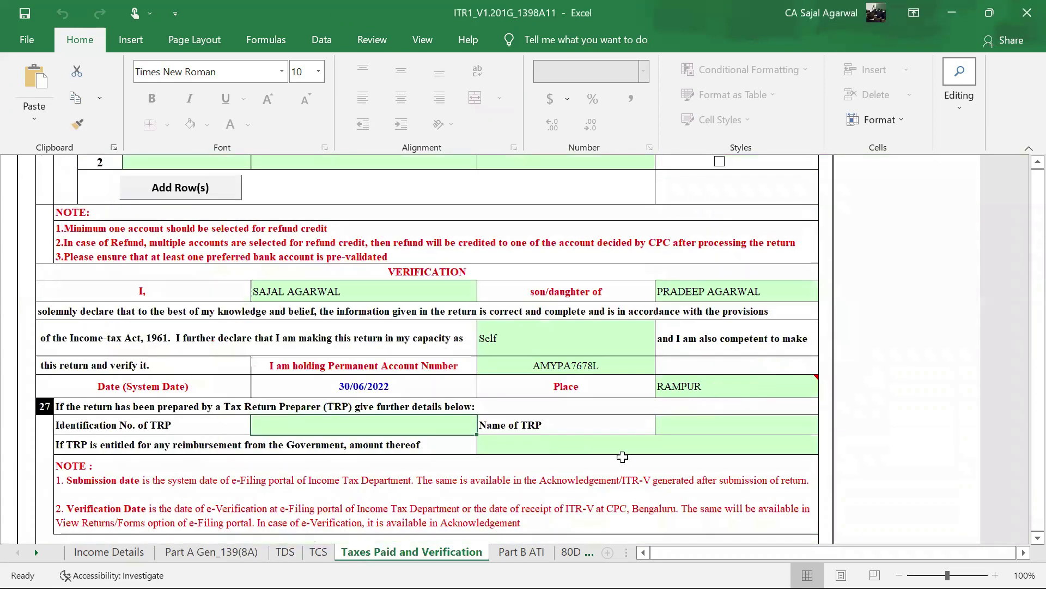
scroll(646, 433, up, 1)
scroll(772, 420, up, 3)
click(928, 179)
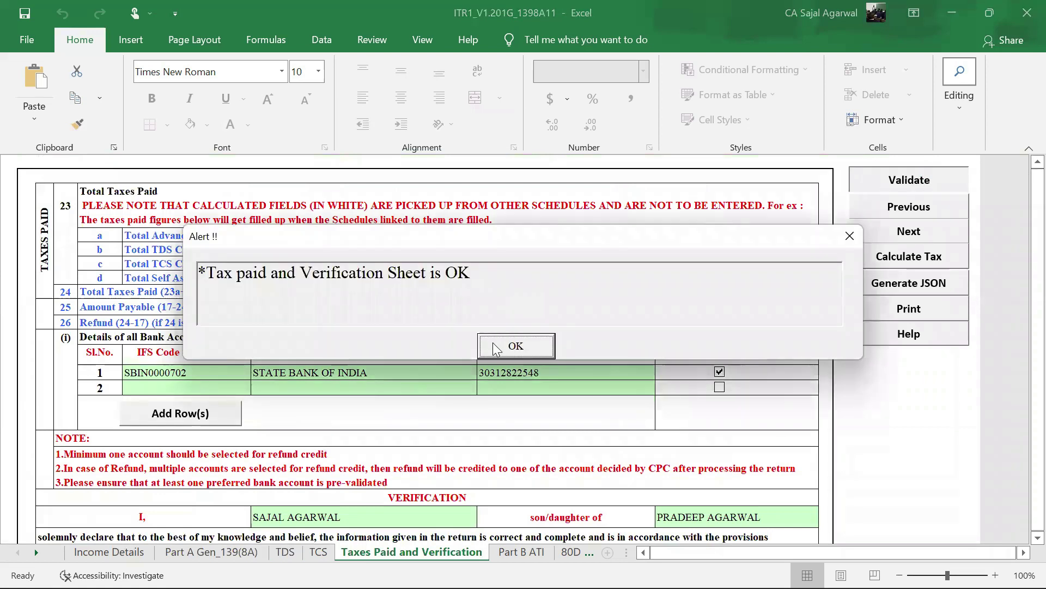
click(527, 551)
- Review Part B ATI's total updated income of 450000, then return to Taxes Paid and Verification
scroll(581, 431, up, 6)
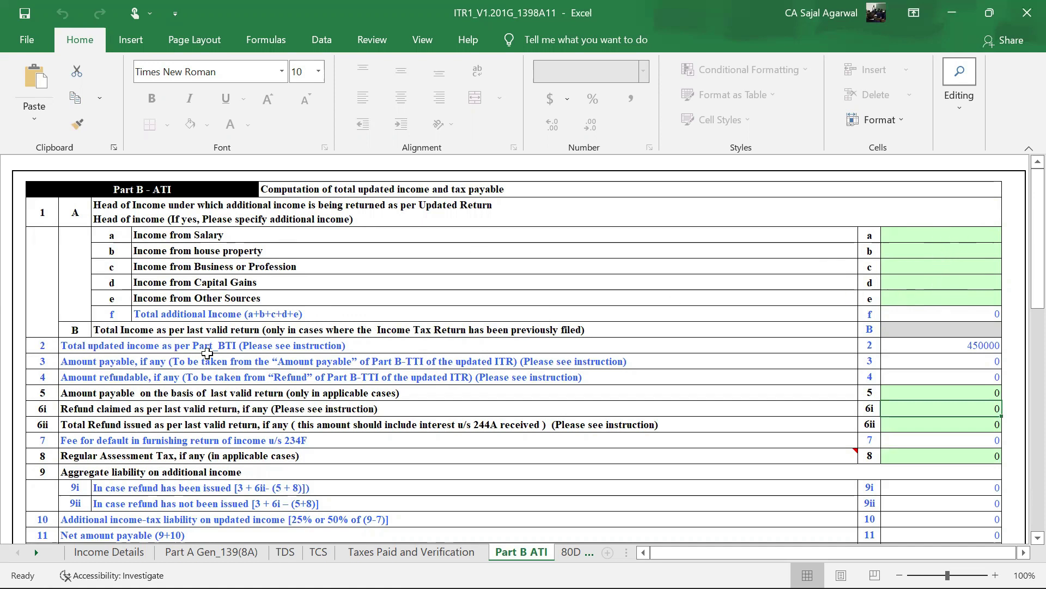
click(954, 347)
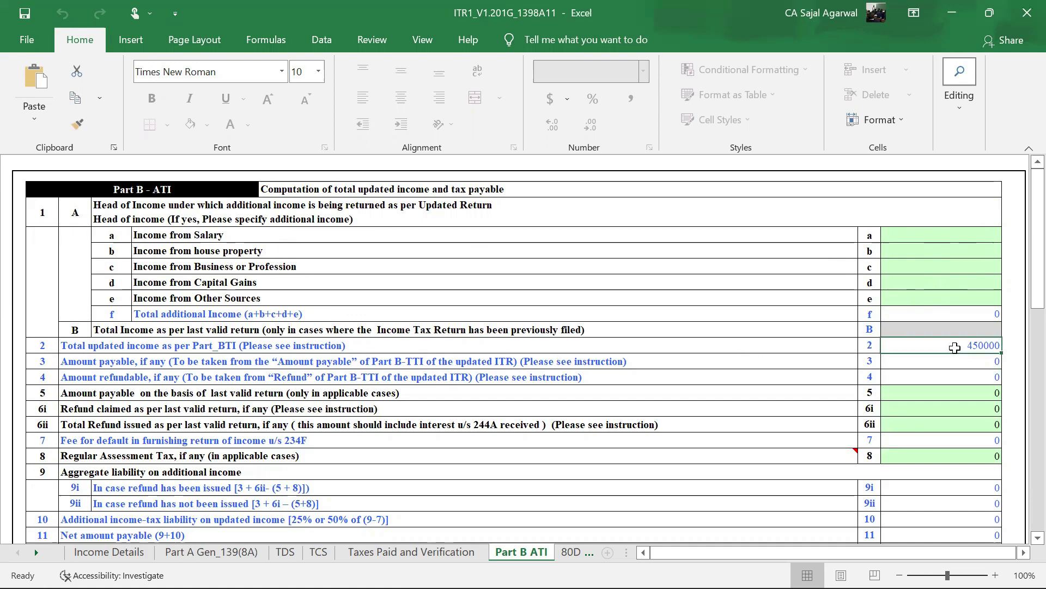
scroll(709, 327, down, 3)
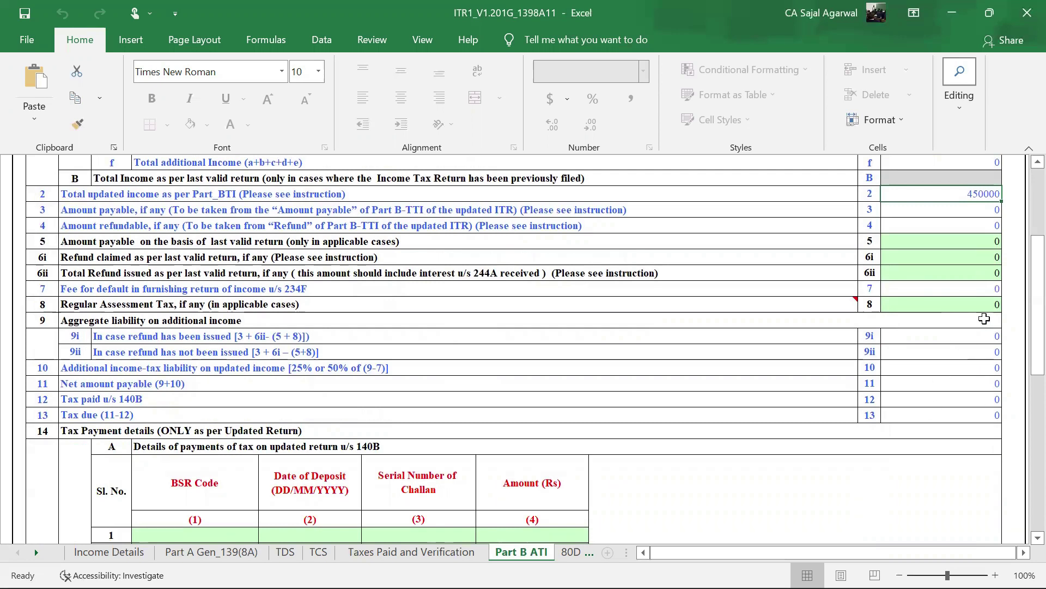
scroll(795, 330, down, 1)
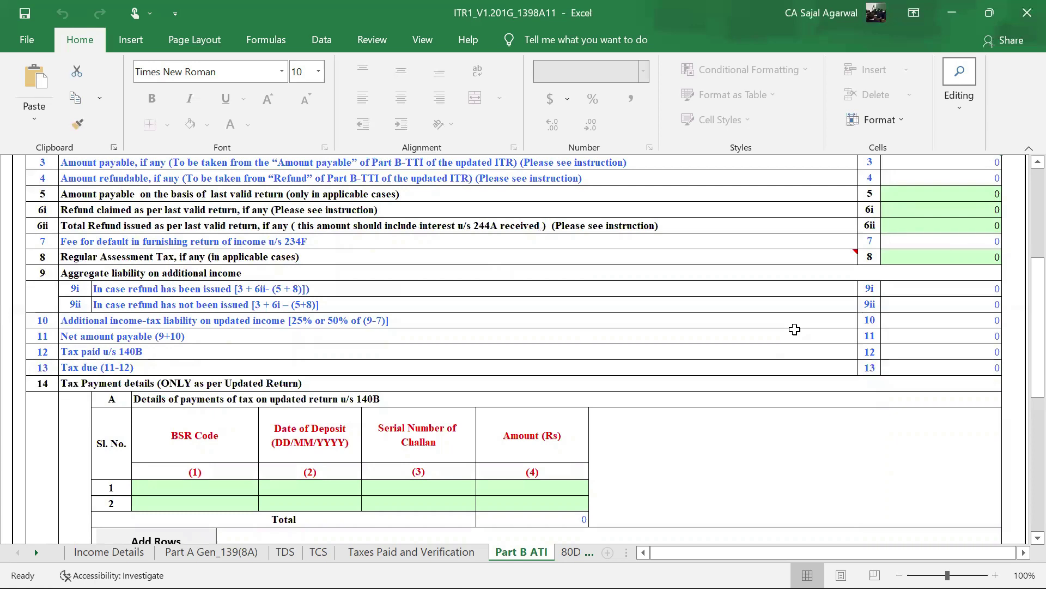
scroll(794, 329, up, 4)
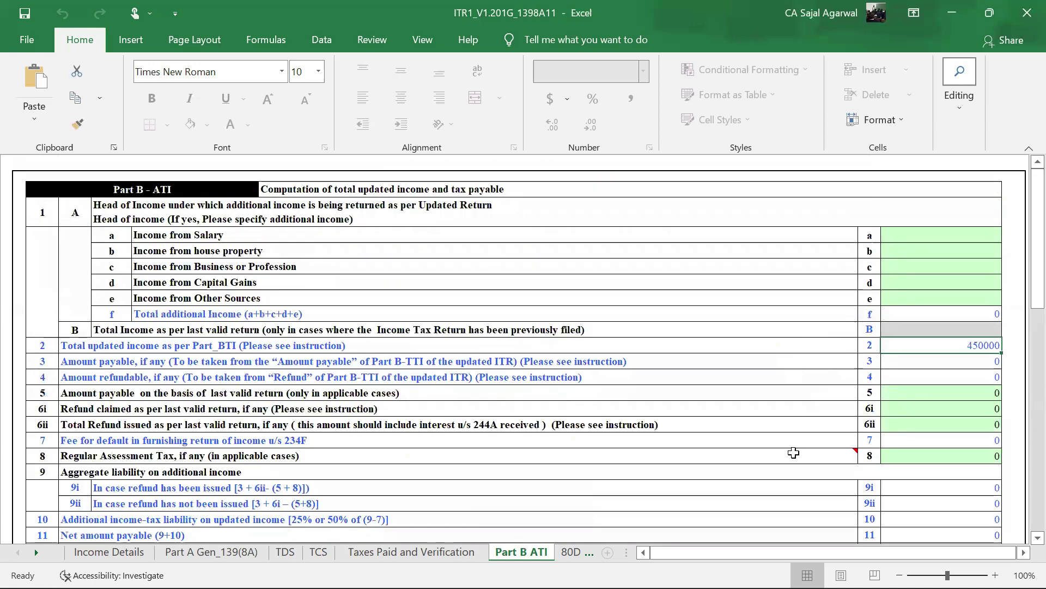
drag(762, 555, 811, 556)
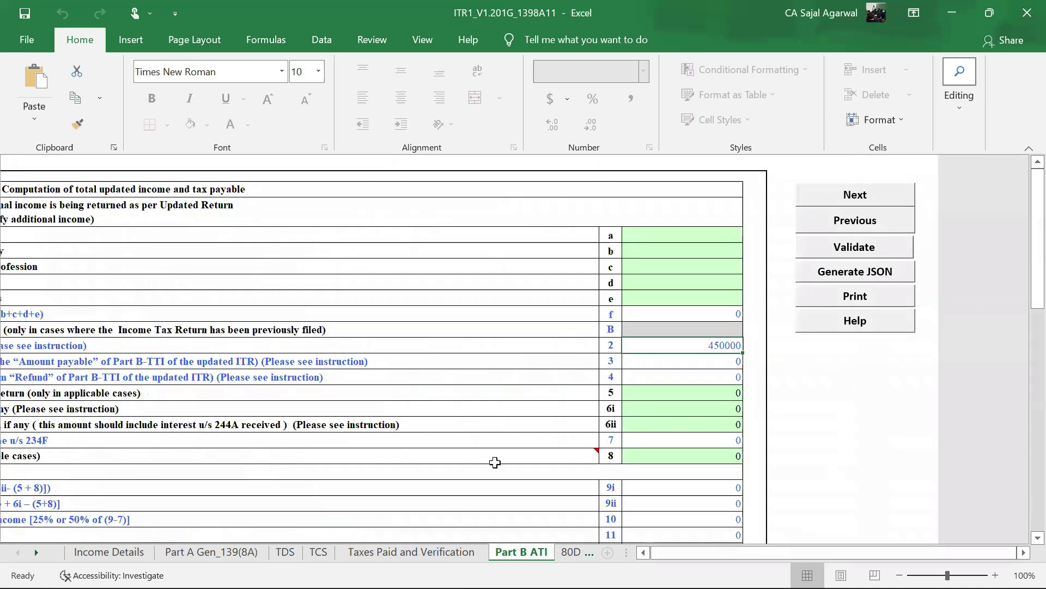
click(384, 553)
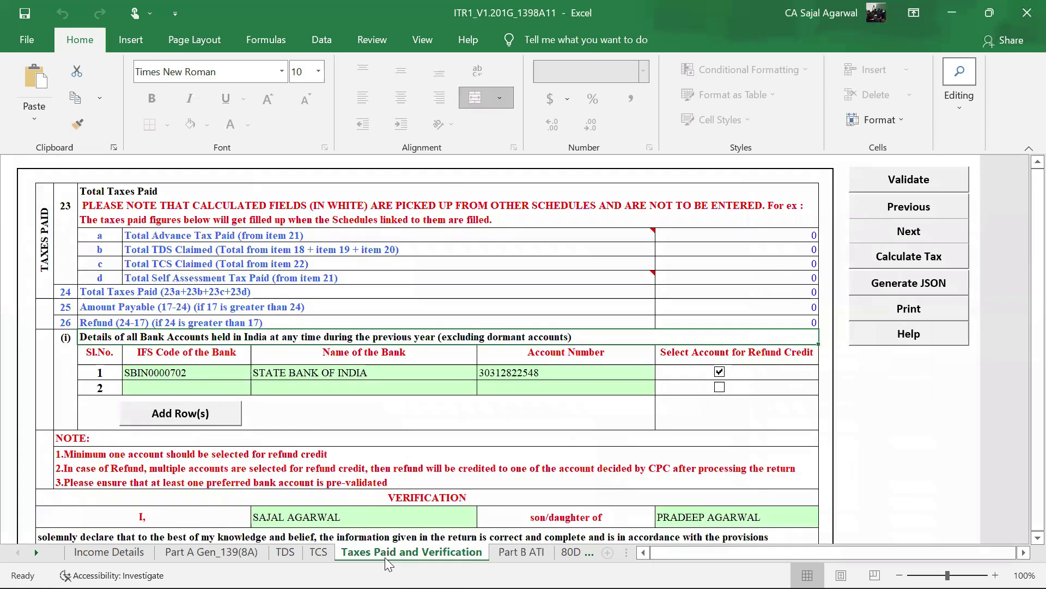
- Run Calculate Tax on the Taxes Paid and Verification sheet
click(895, 256)
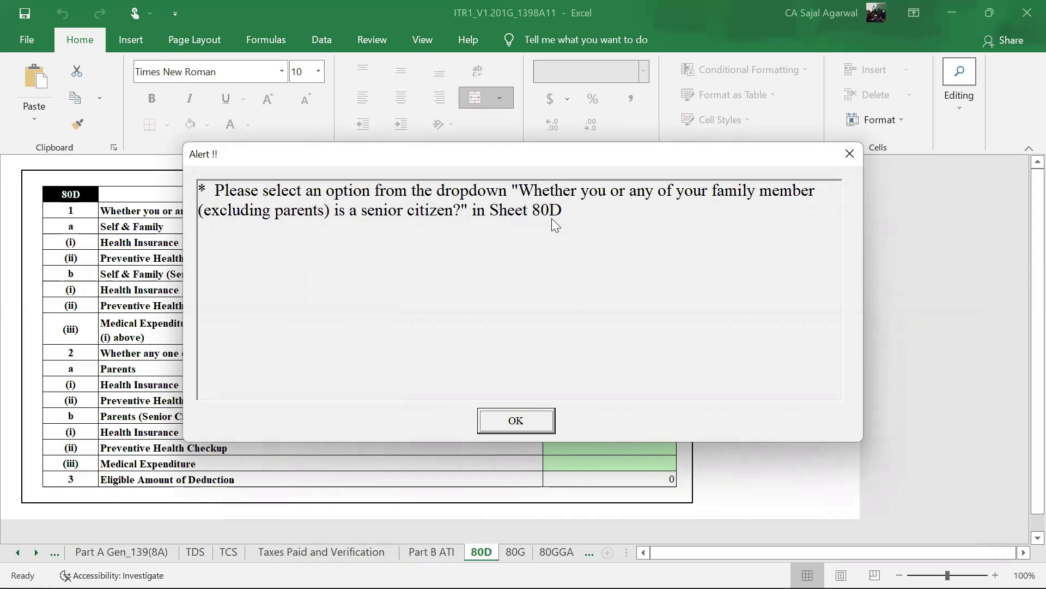
- On the 80D sheet, answer No for self/family senior citizens and Yes for parents
click(511, 420)
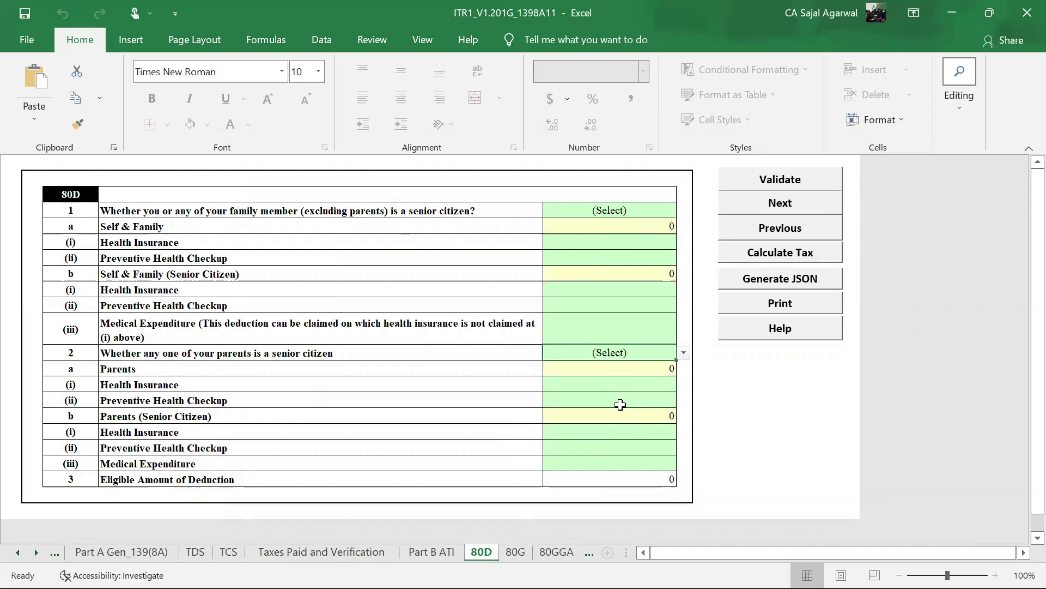
click(618, 212)
key(alt+Down)
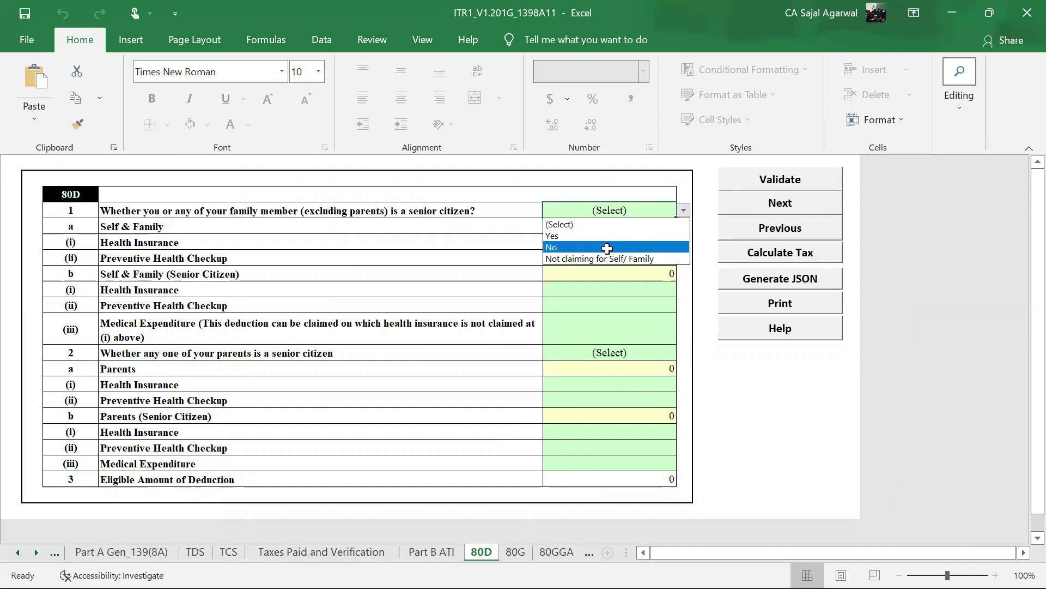
click(607, 248)
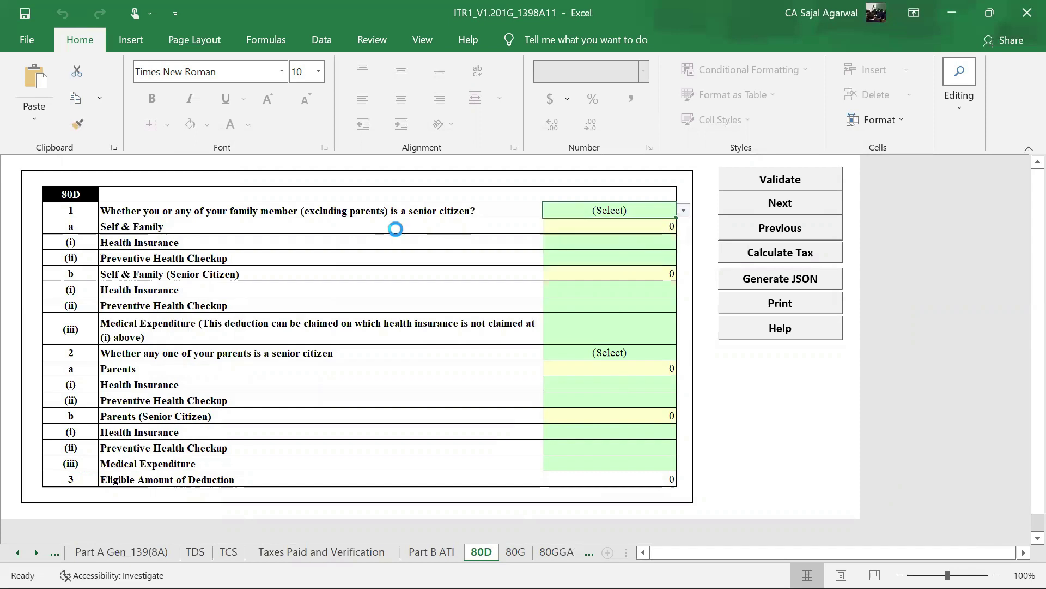
click(625, 354)
key(alt+Down)
click(584, 380)
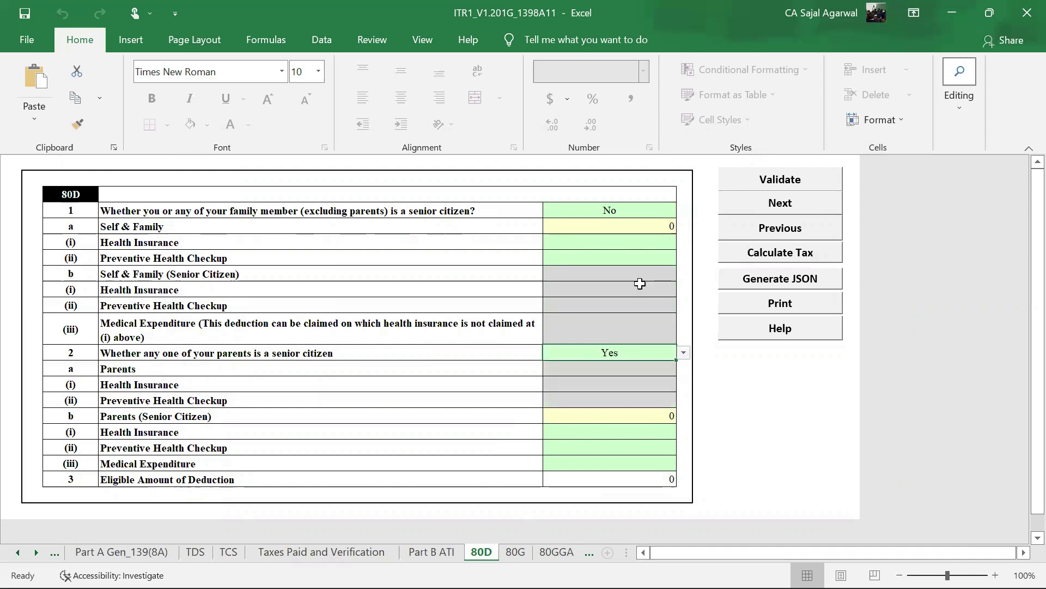
- Validate the 80D sheet, accept its OK message, and go to Part B ATI
click(785, 179)
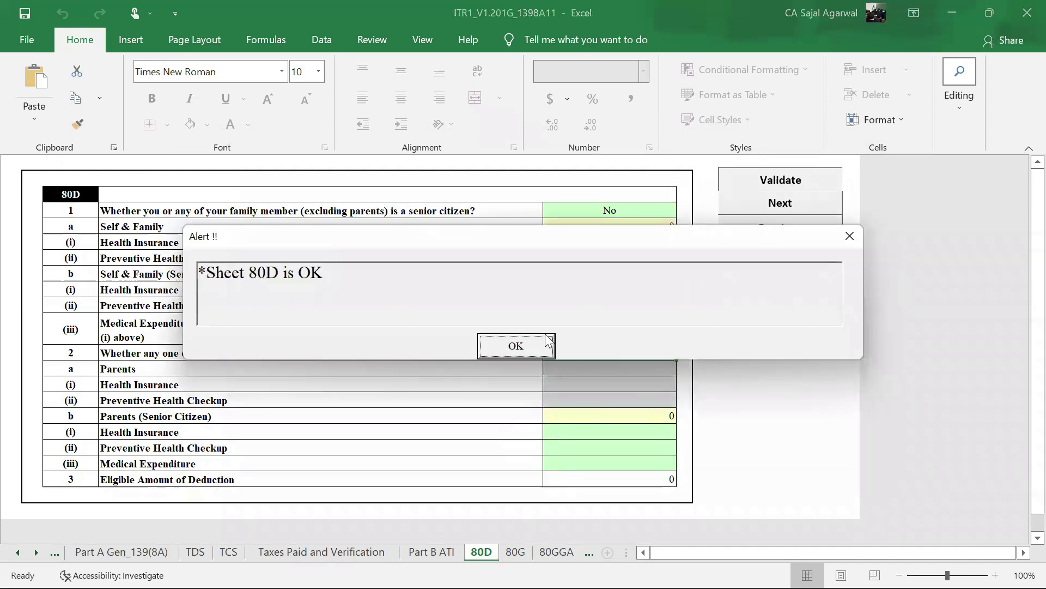
click(535, 345)
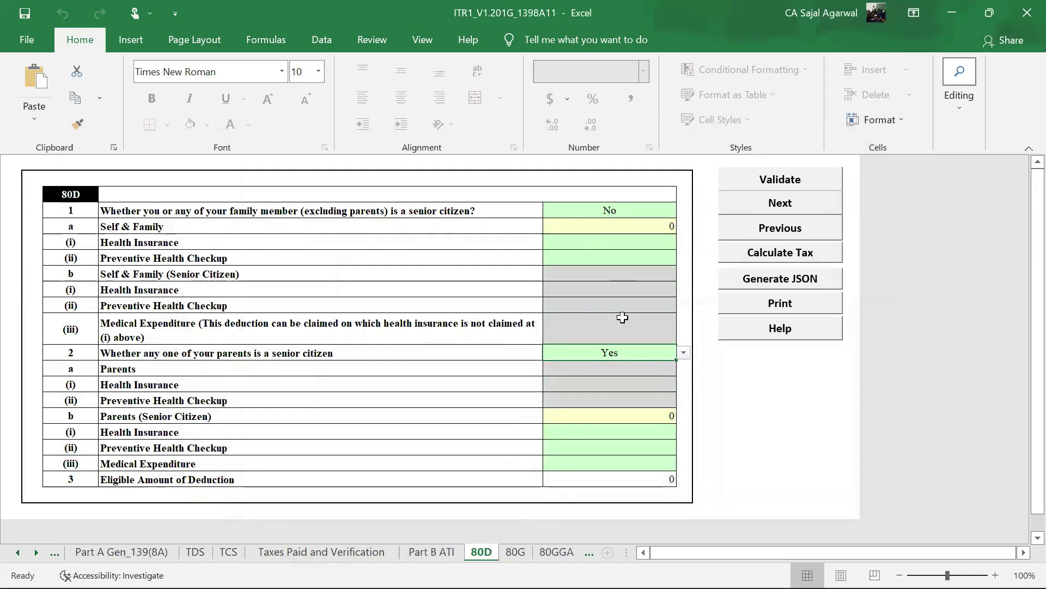
click(436, 552)
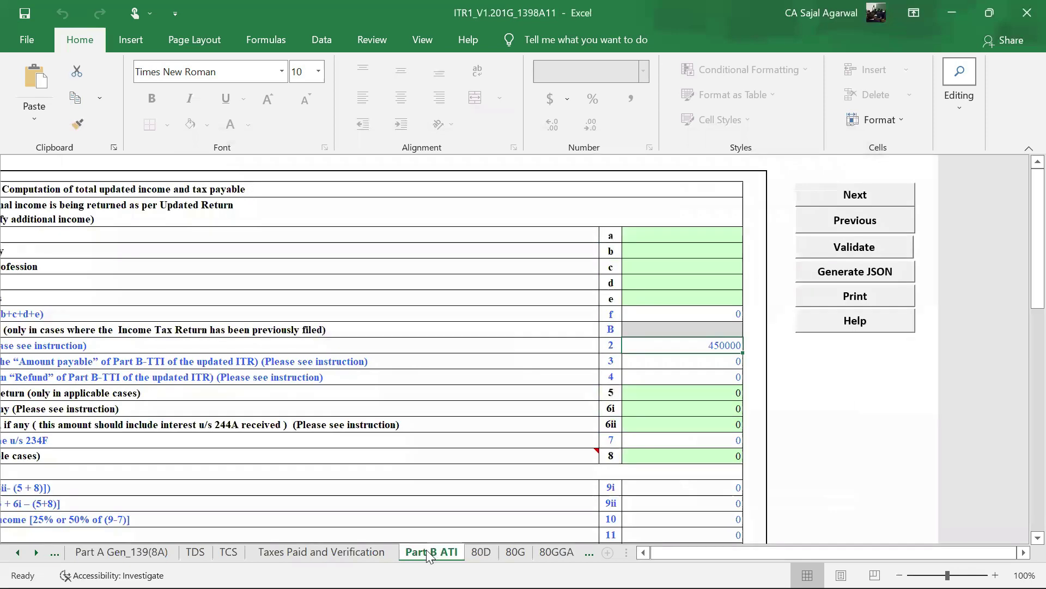
- Rerun Calculate Tax from Taxes Paid and Verification and acknowledge the no-taxes-due reminder
click(374, 551)
click(925, 258)
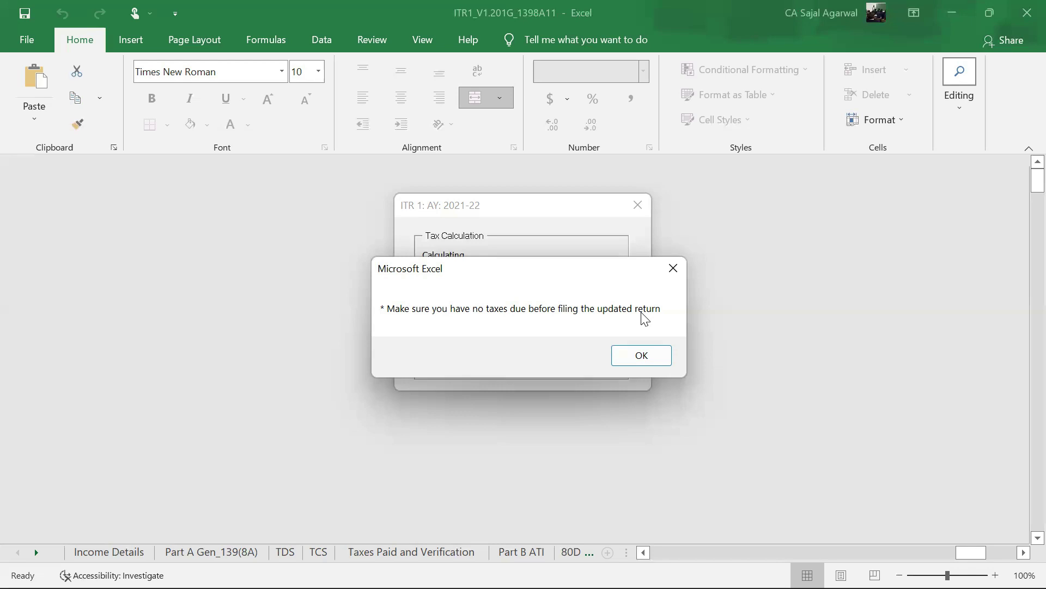
click(641, 358)
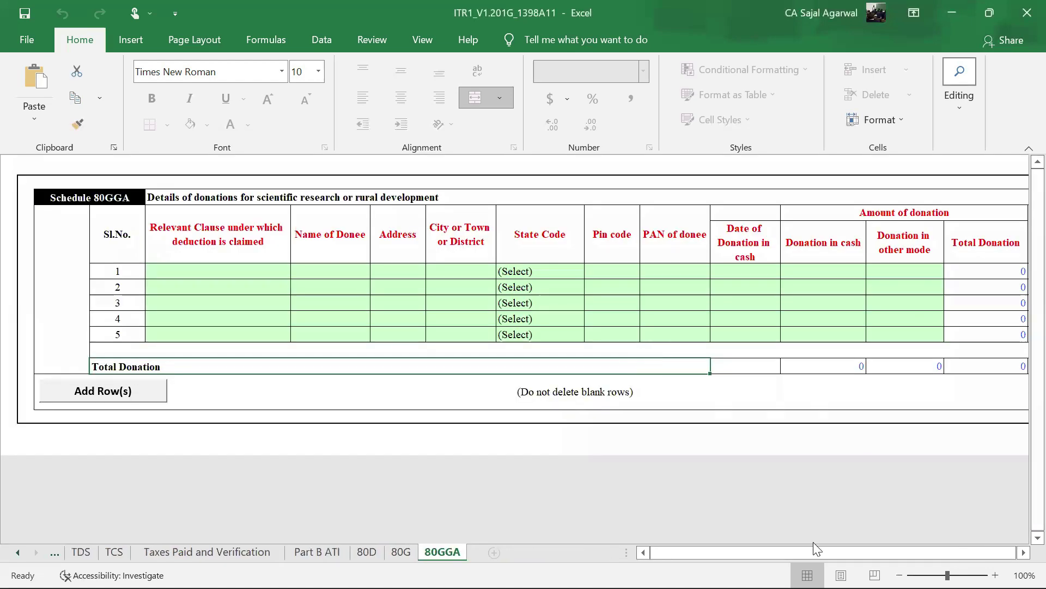
- Open Income Details and inspect the row 8 tax payable, dismissing the protected-sheet warning
click(131, 551)
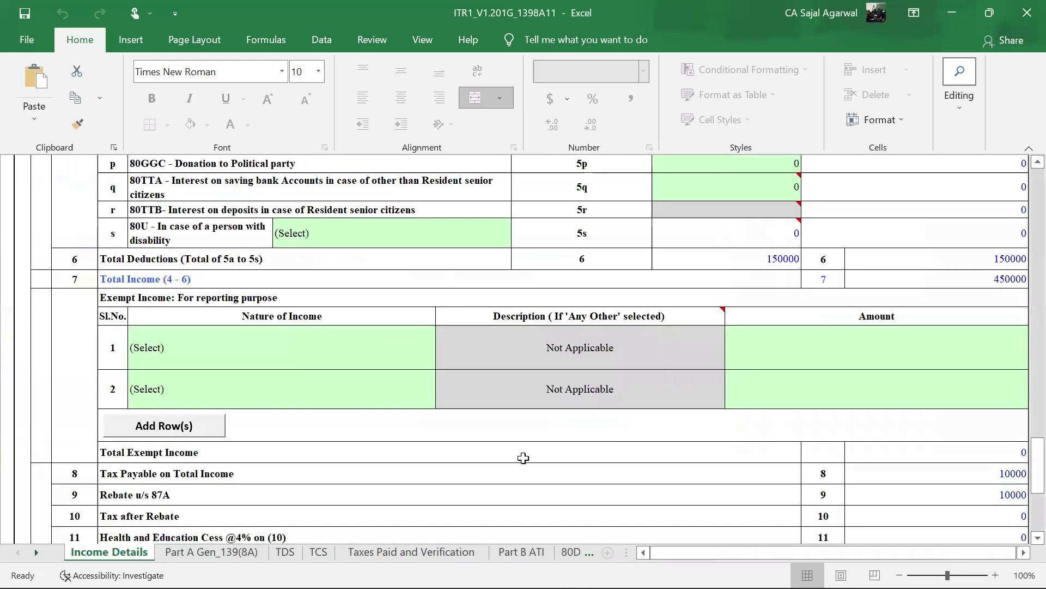
scroll(822, 364, up, 5)
scroll(822, 364, down, 6)
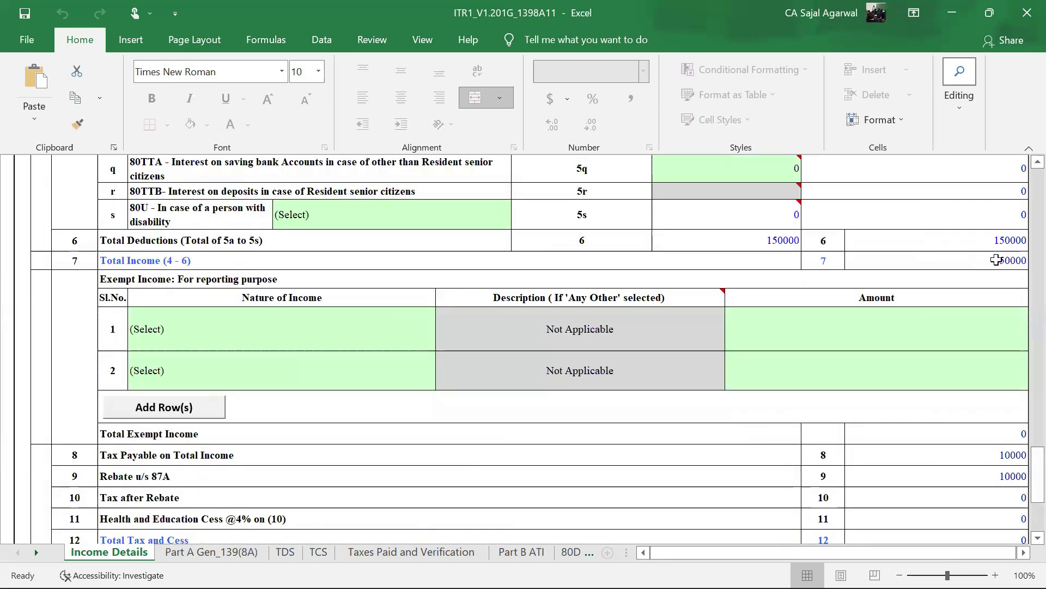
scroll(970, 314, down, 2)
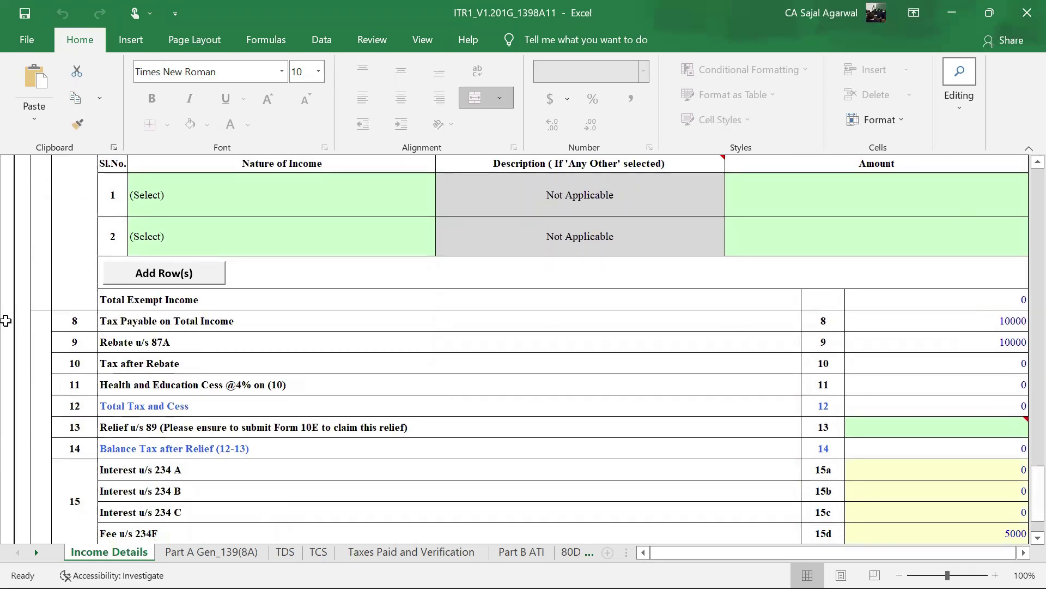
double_click(907, 316)
click(508, 349)
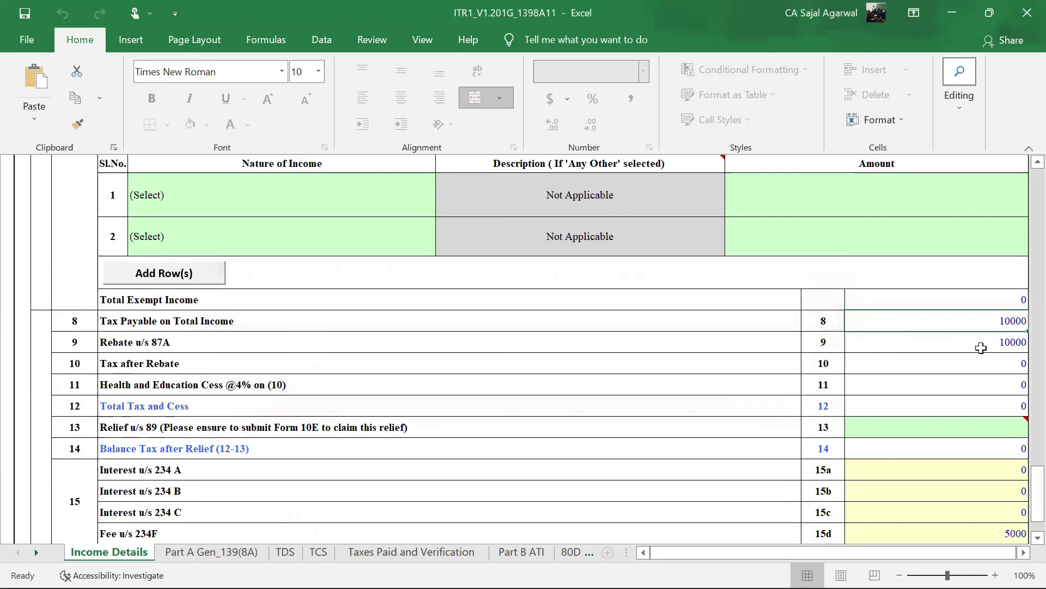
- Check the 234F fee of 5000, giving total tax, fee and interest of 5000
scroll(981, 347, down, 3)
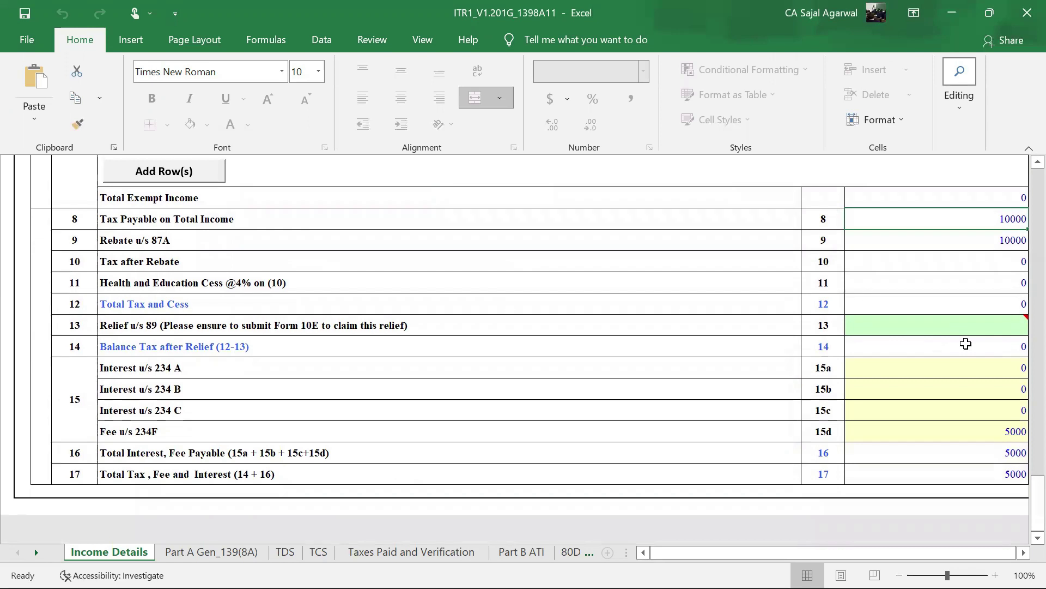
scroll(966, 343, down, 1)
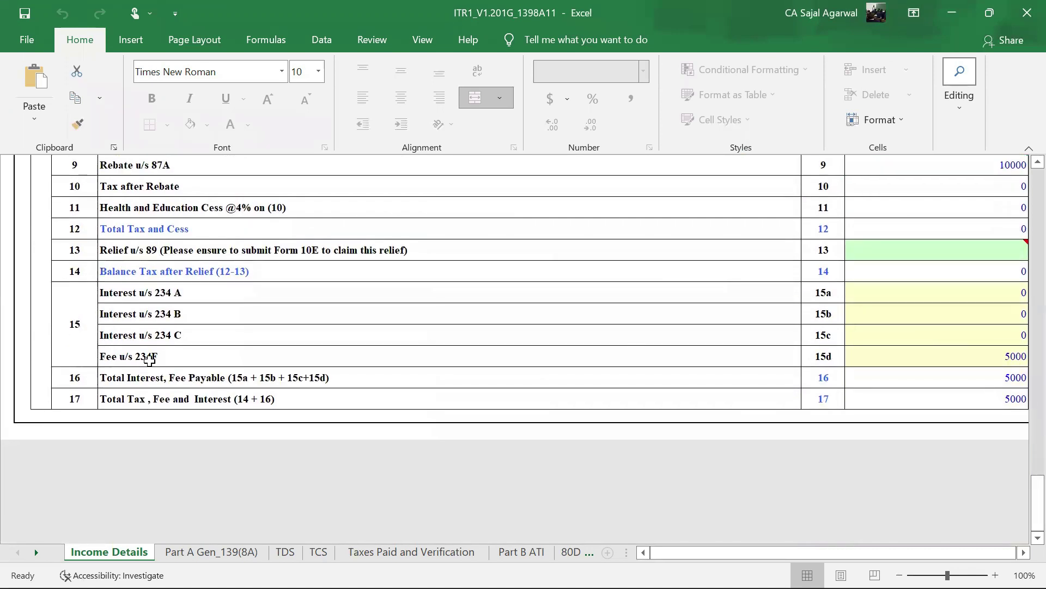
click(877, 359)
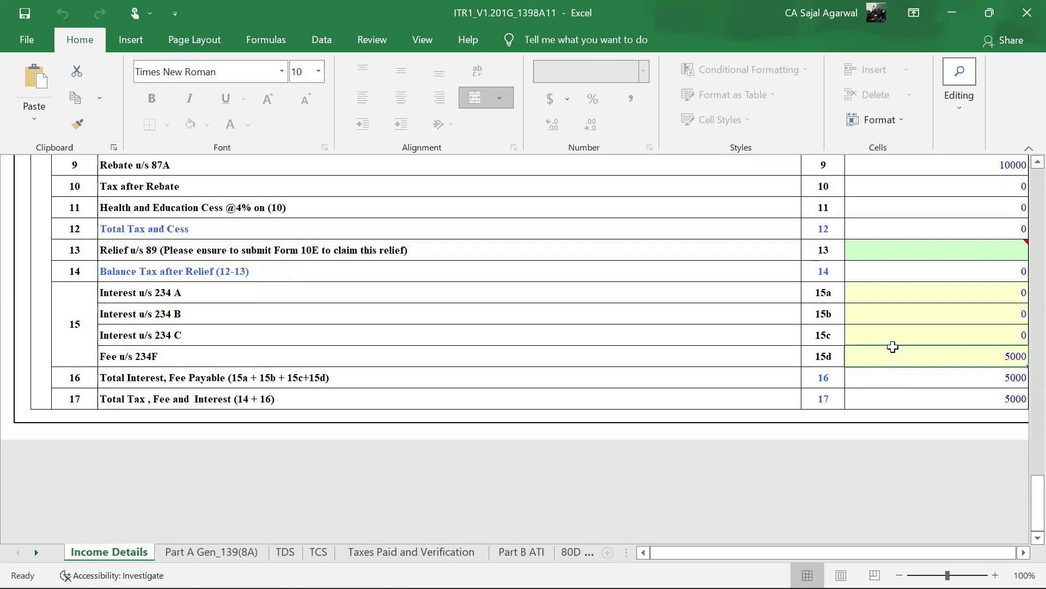
scroll(894, 347, up, 10)
scroll(960, 327, up, 1)
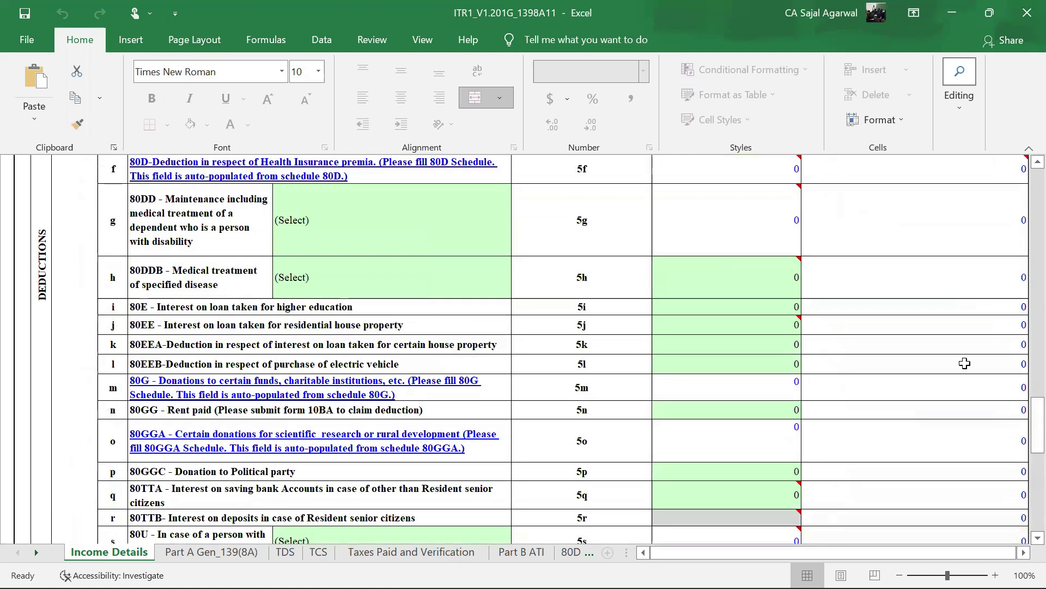
scroll(965, 402, down, 4)
scroll(965, 402, down, 1)
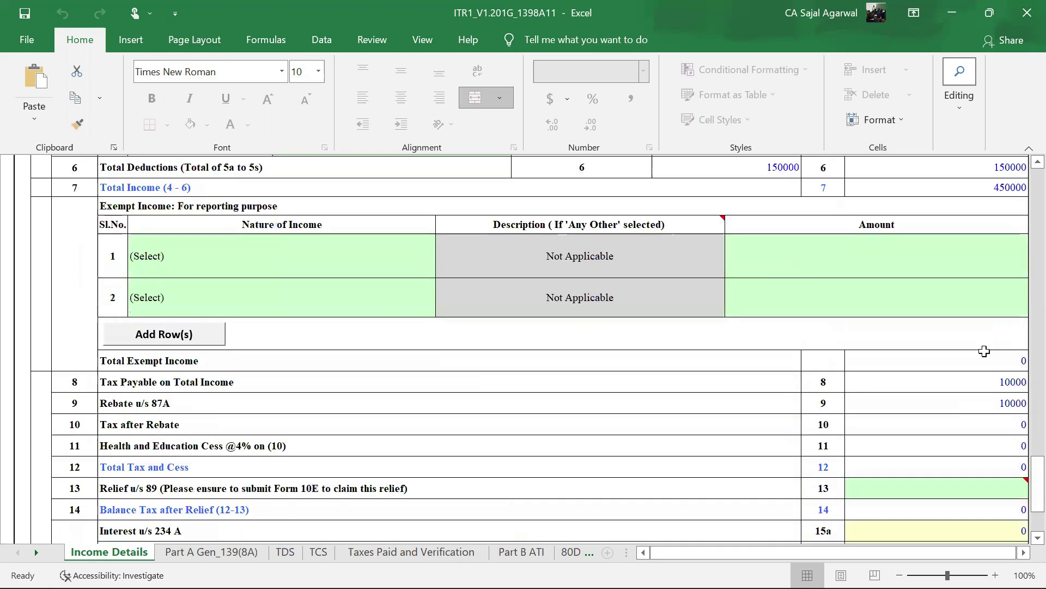
scroll(997, 349, up, 2)
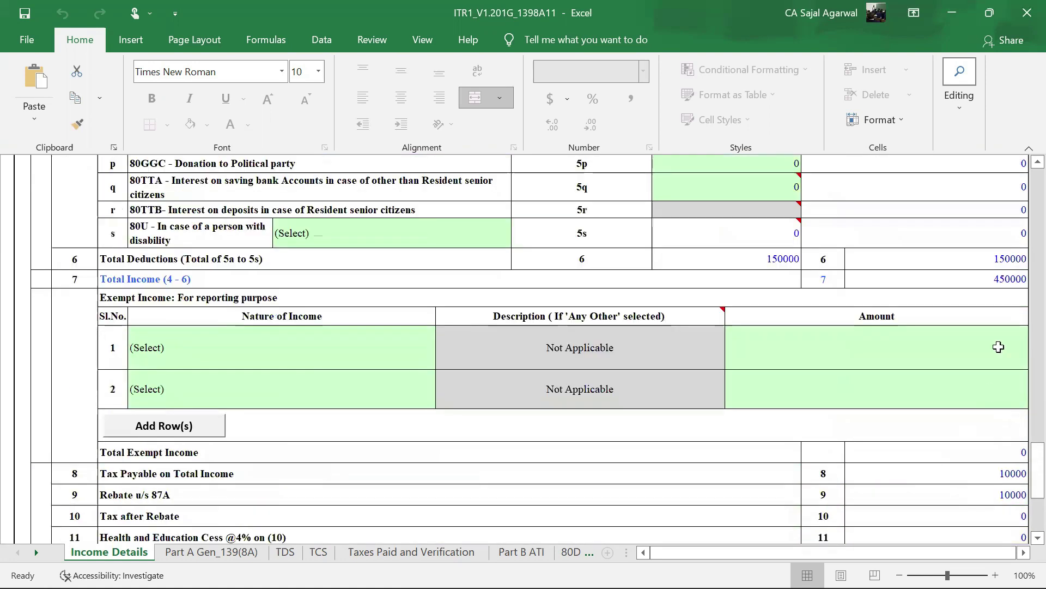
scroll(880, 279, down, 3)
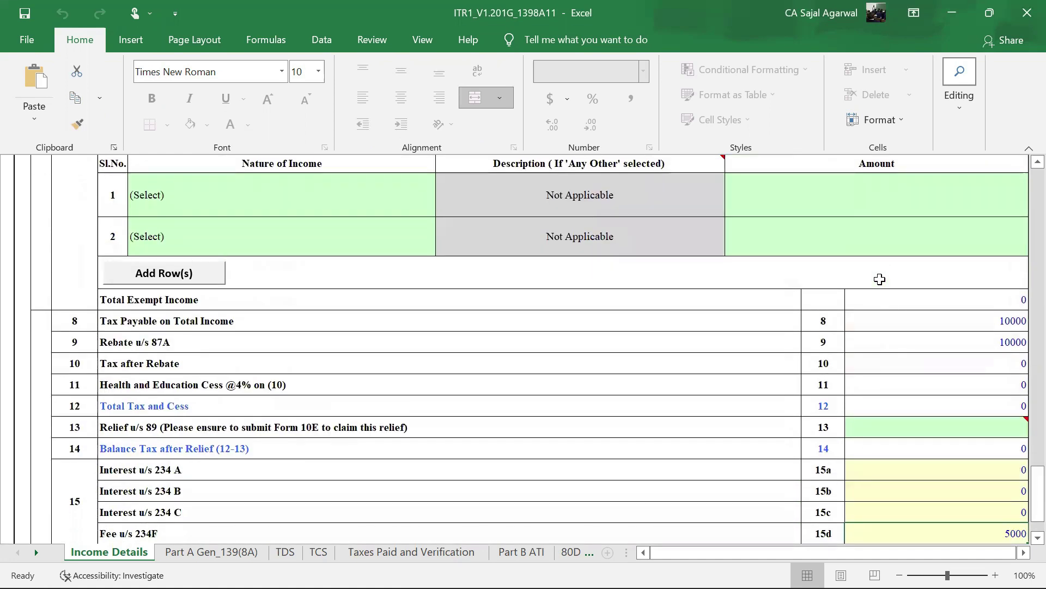
scroll(879, 279, down, 2)
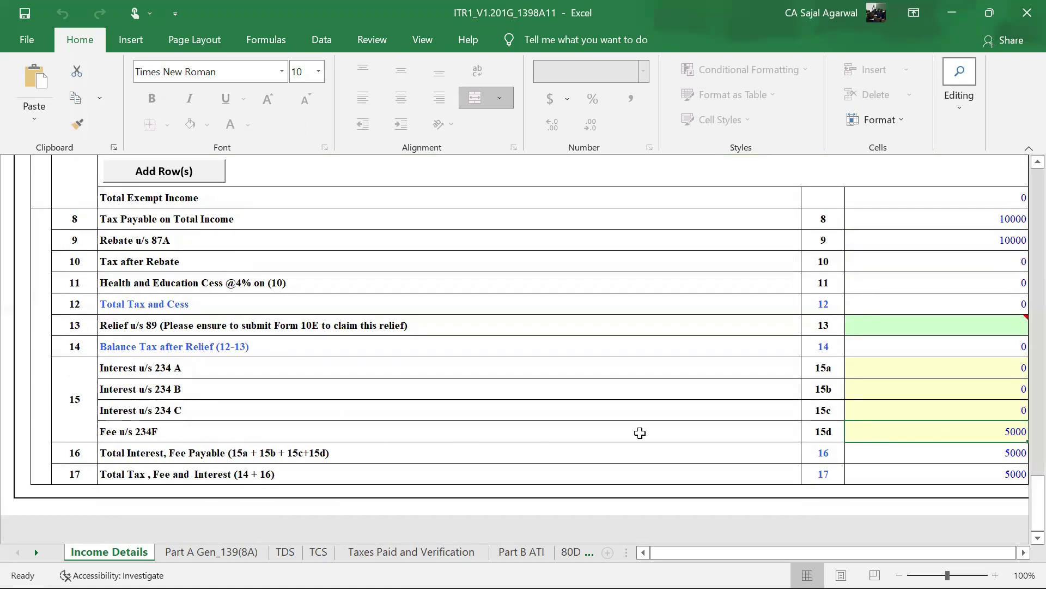
click(212, 553)
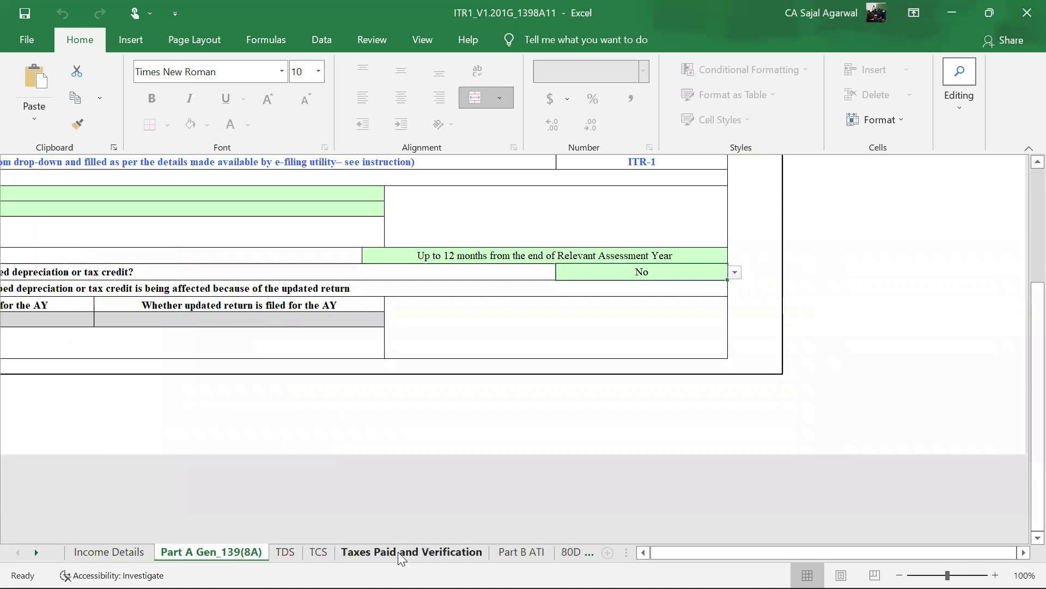
- Compare the 5000 amount payable on Taxes Paid and Verification against the Income Details sheet
click(411, 552)
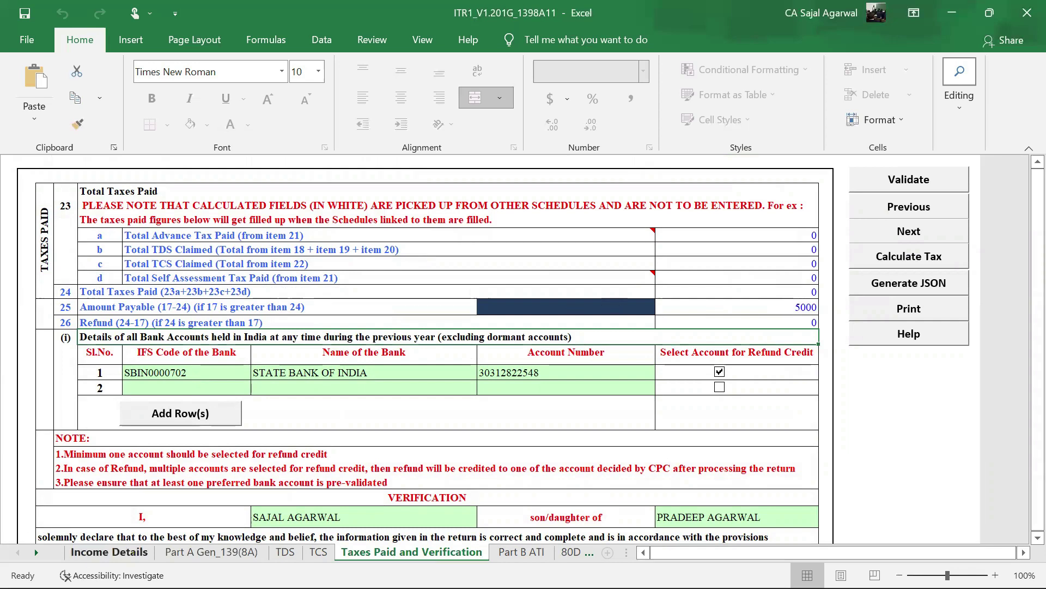
click(109, 552)
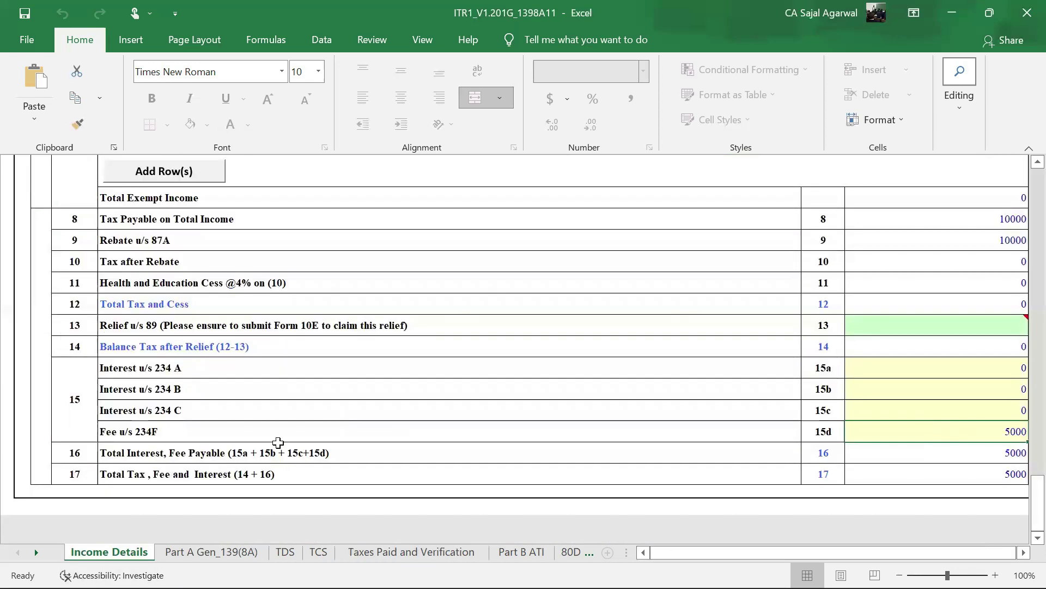
scroll(730, 428, up, 10)
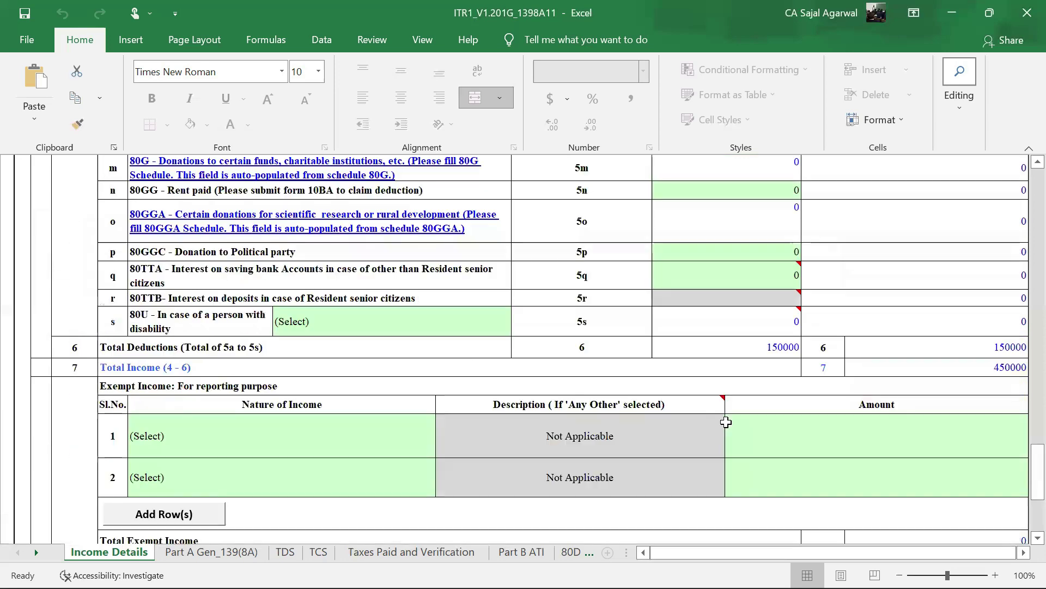
scroll(491, 379, up, 15)
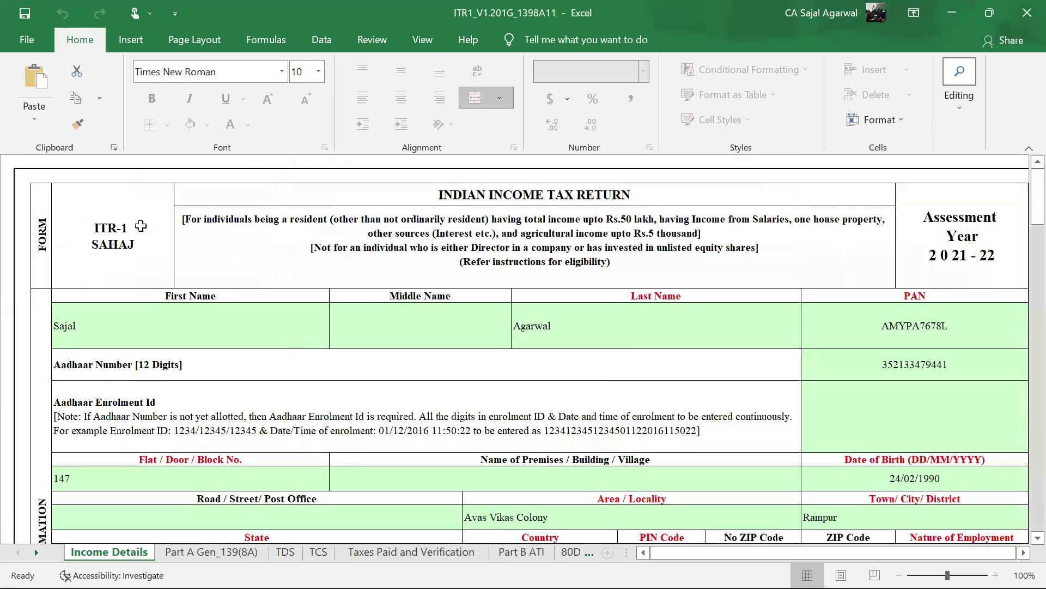
scroll(785, 348, down, 20)
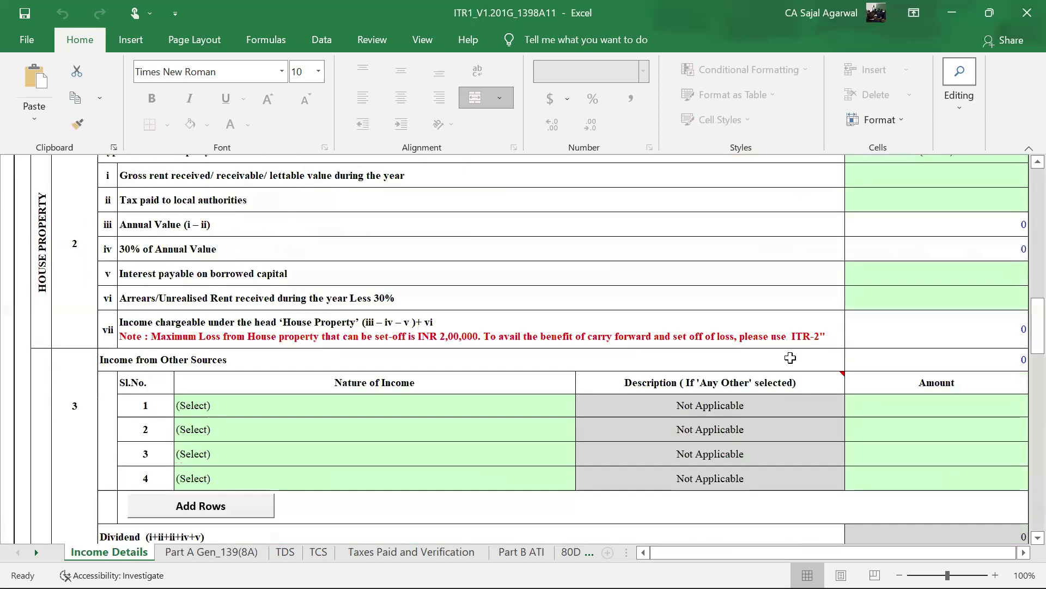
scroll(790, 358, down, 1)
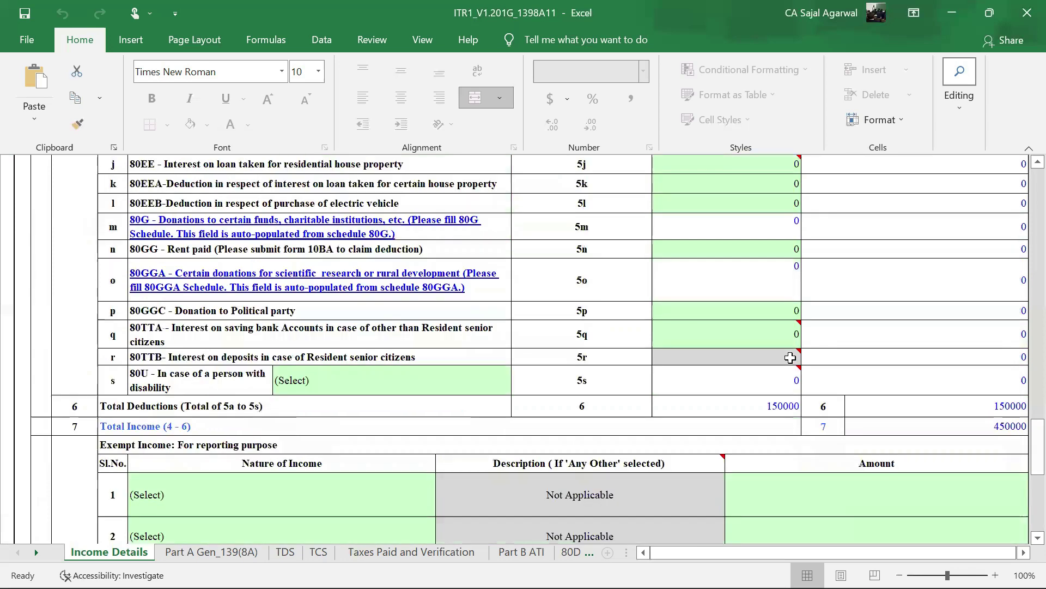
scroll(728, 356, down, 5)
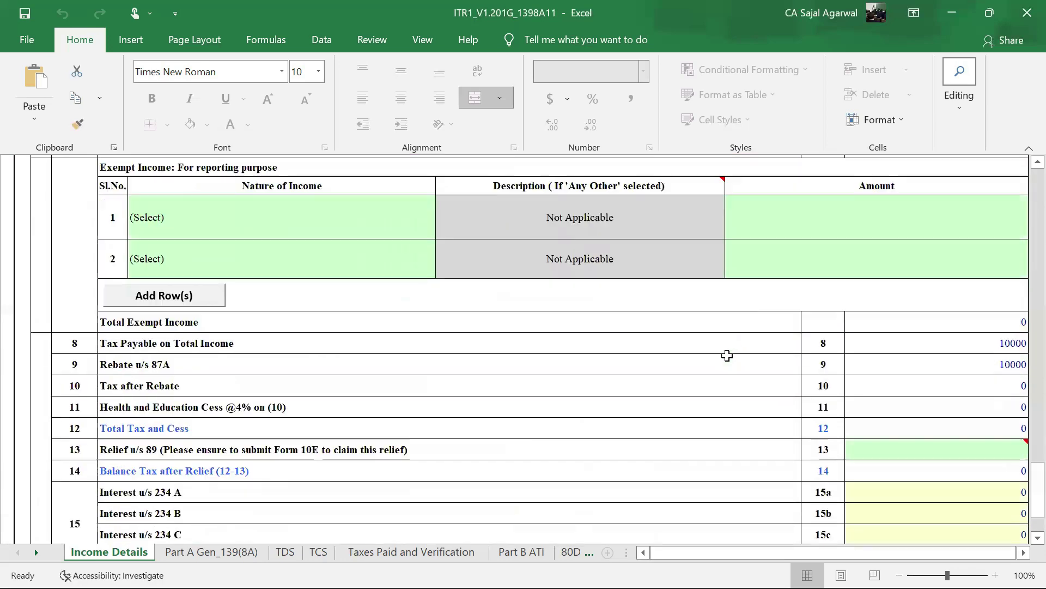
scroll(727, 355, down, 1)
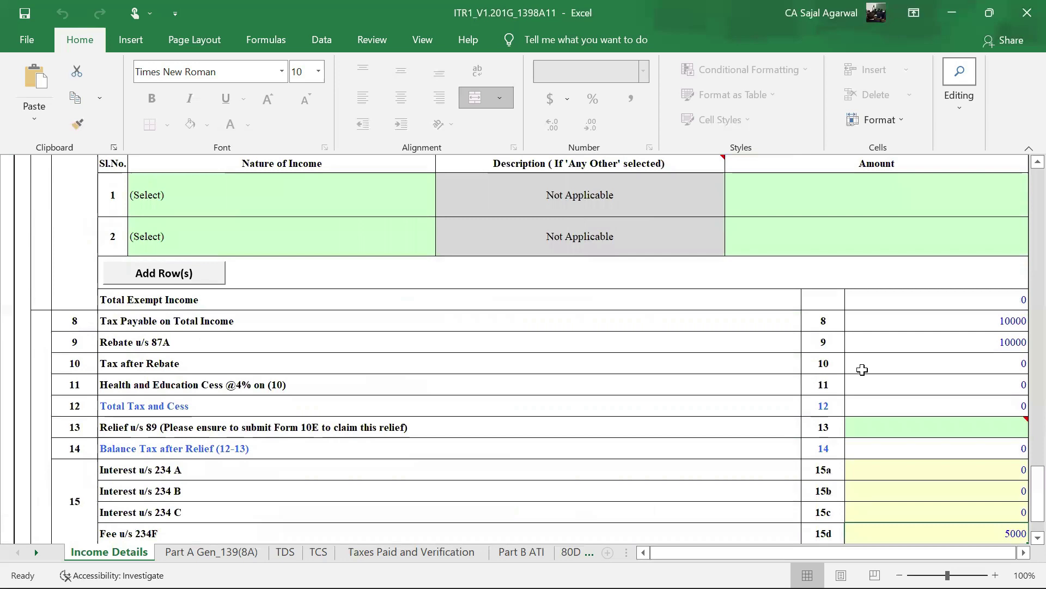
scroll(862, 370, down, 2)
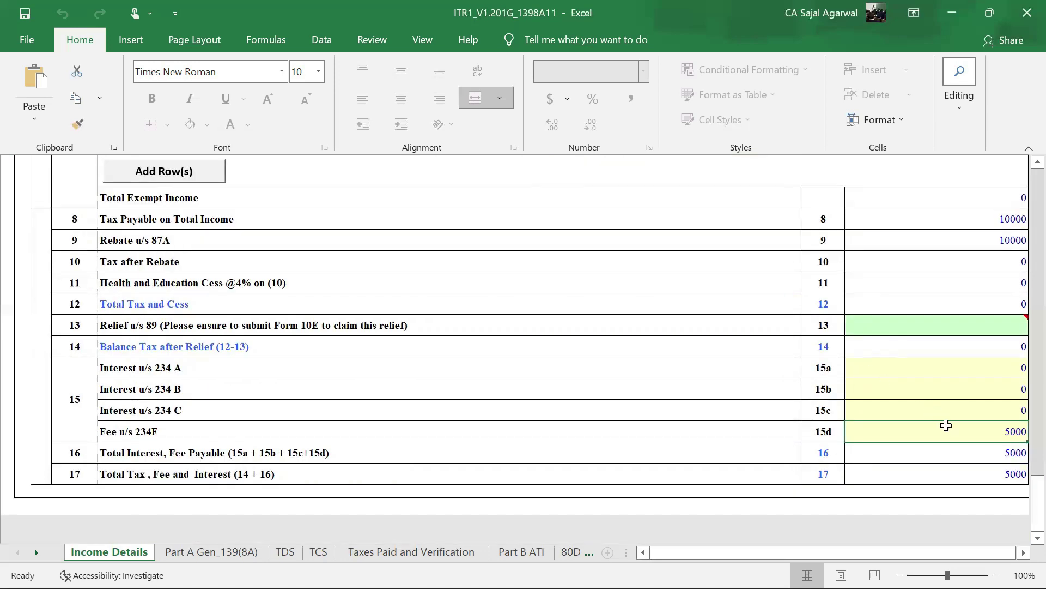
- Scroll through the verification section of Taxes Paid and Verification, then switch to Part B ATI
click(436, 552)
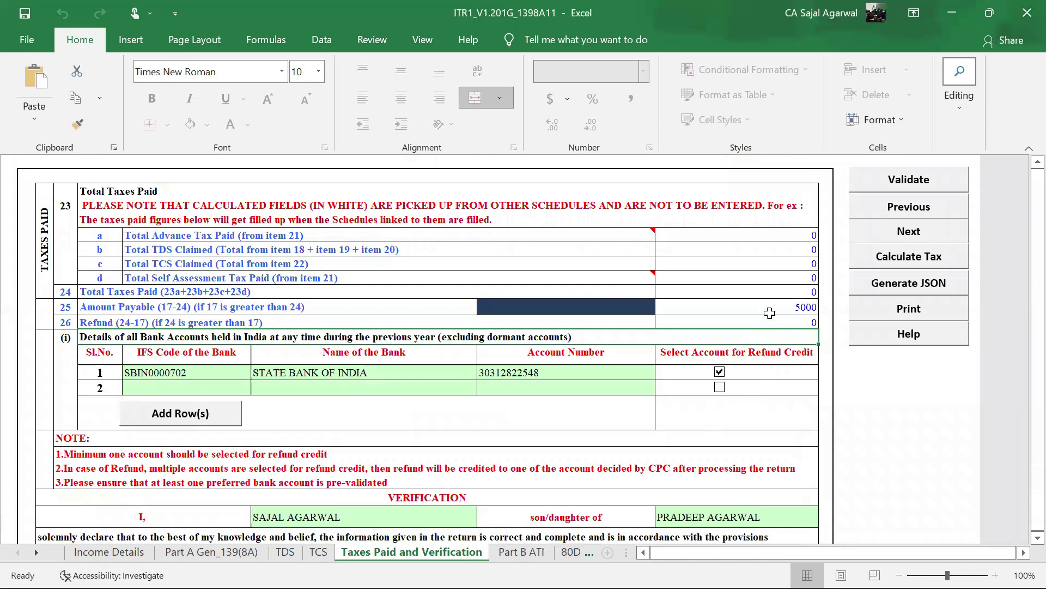
scroll(758, 327, down, 2)
scroll(769, 313, down, 1)
scroll(769, 313, down, 2)
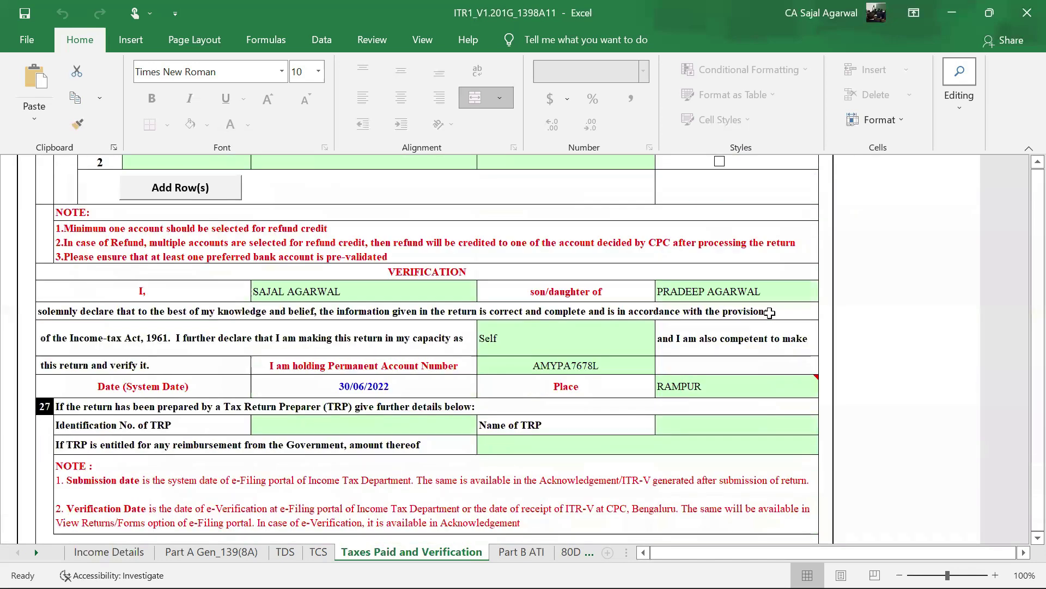
scroll(728, 366, down, 1)
scroll(725, 311, up, 6)
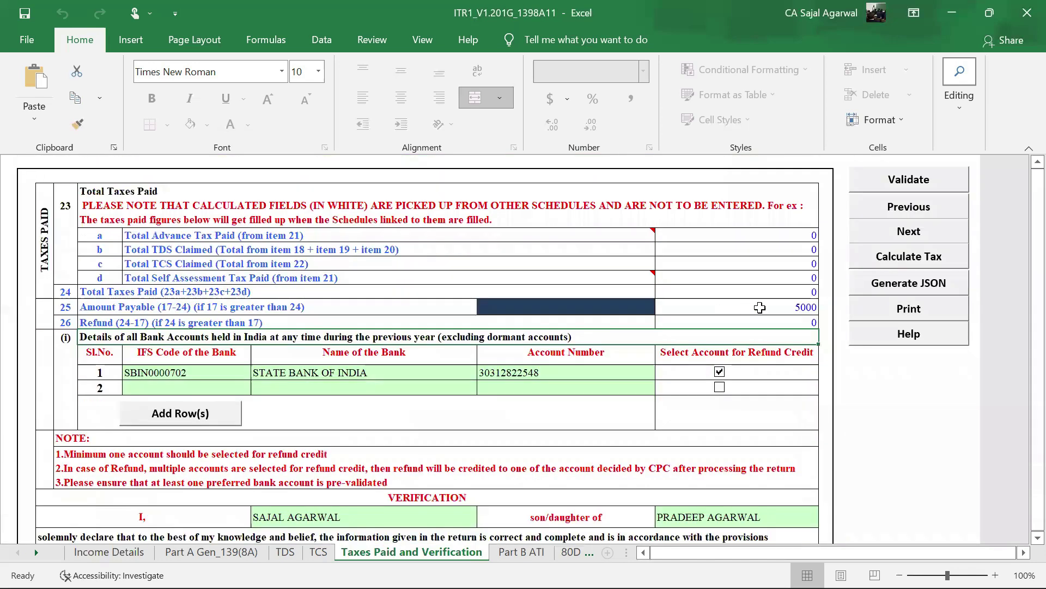
scroll(727, 342, down, 4)
scroll(728, 341, down, 3)
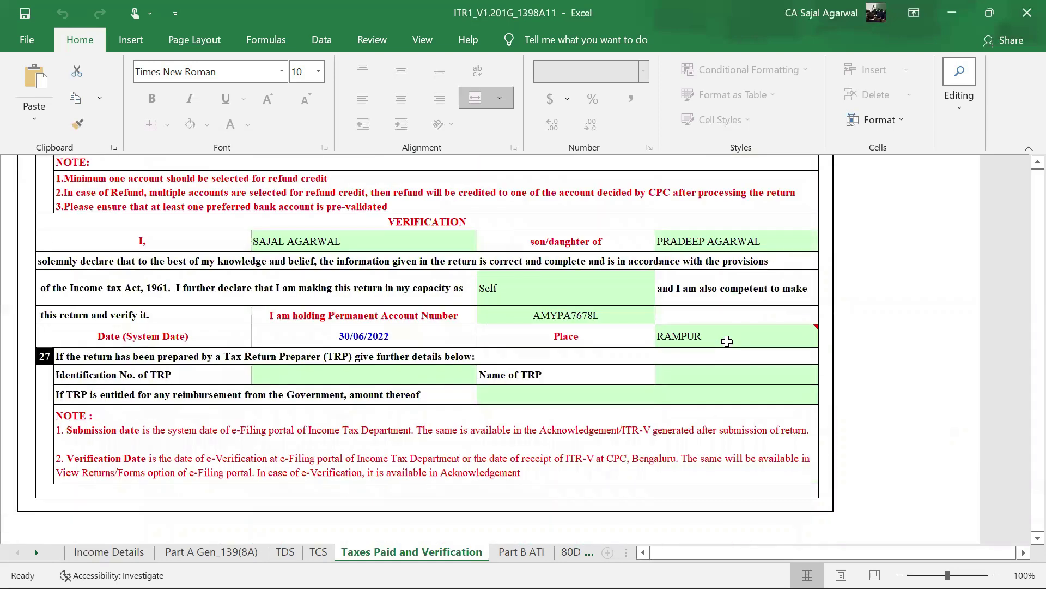
click(530, 554)
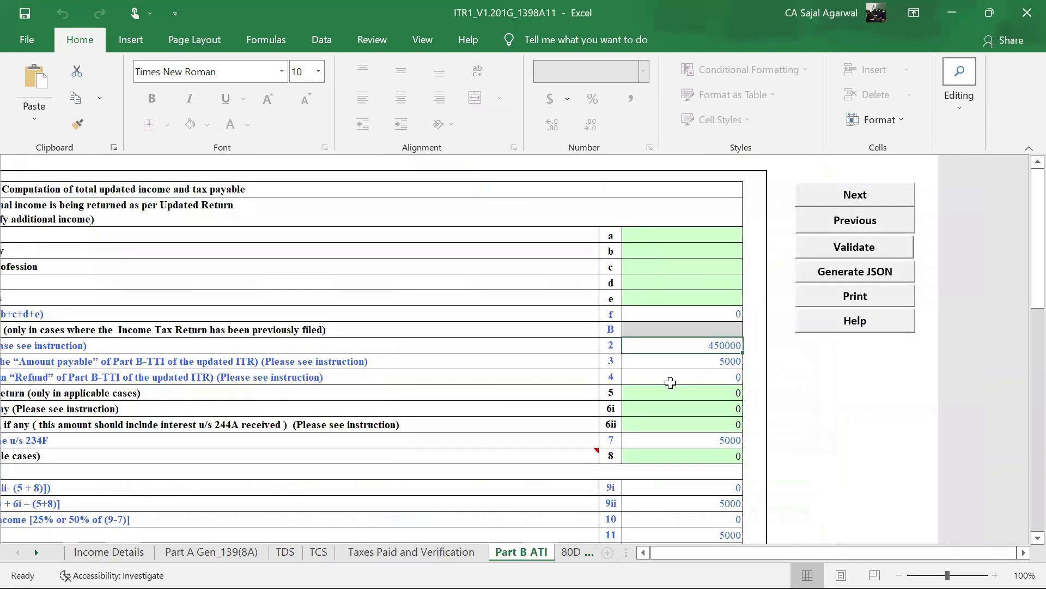
- Review Part B ATI rows 6i–14 showing 5000 net payable and tax due, then return to Income Details
scroll(803, 392, down, 2)
scroll(643, 390, down, 1)
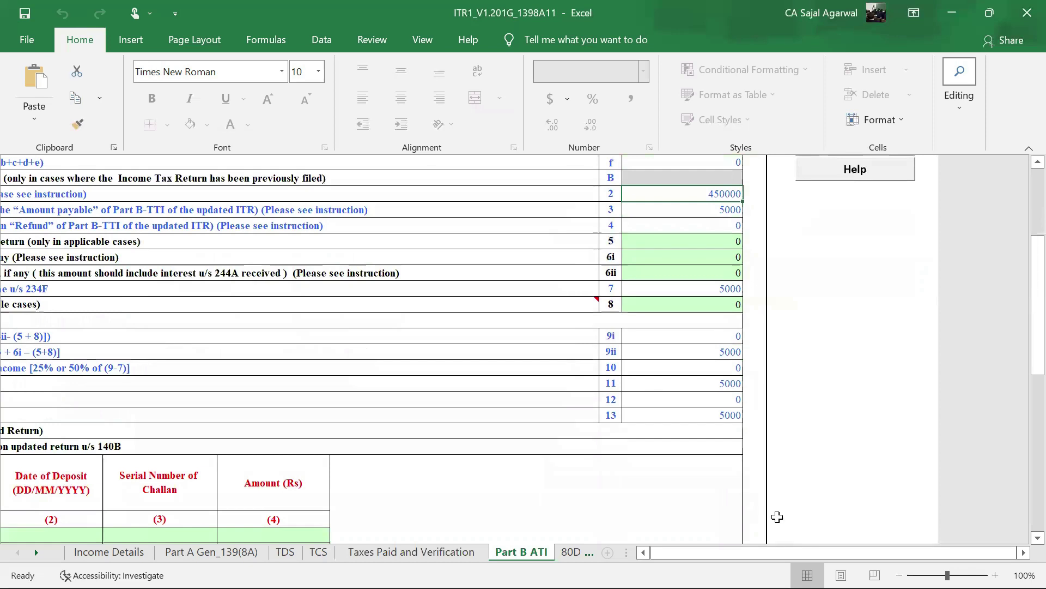
drag(778, 553, 736, 552)
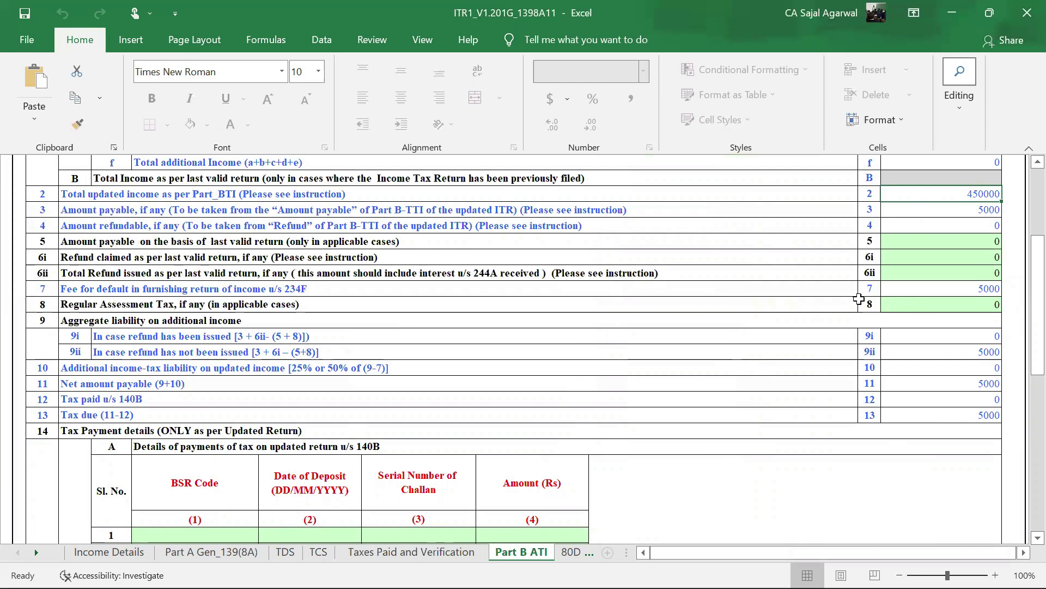
scroll(542, 381, down, 2)
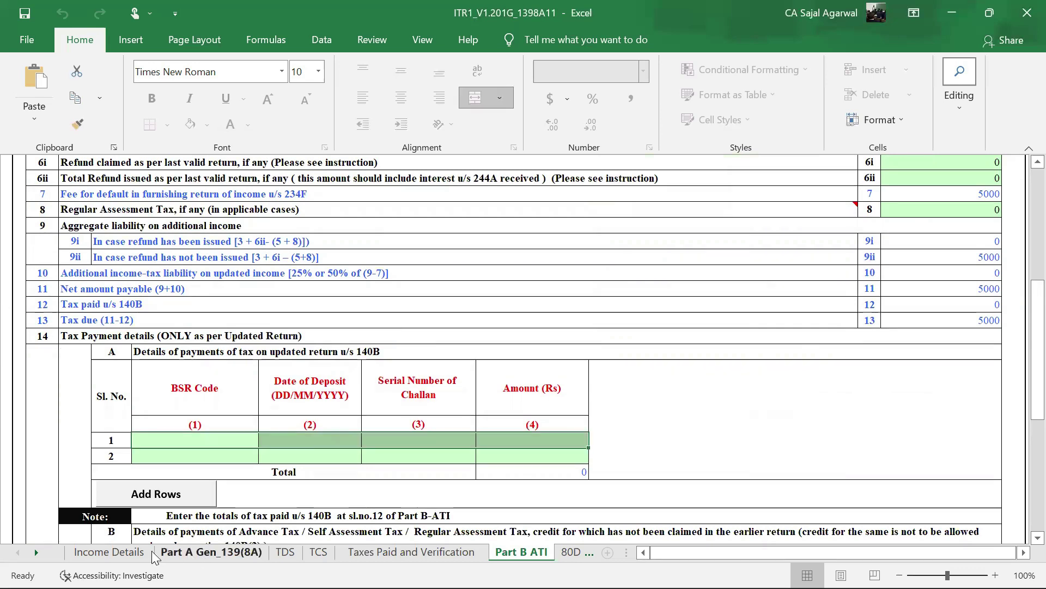
click(109, 551)
- Locate the 650000 gross salary figure on the Income Details sheet
scroll(821, 371, up, 15)
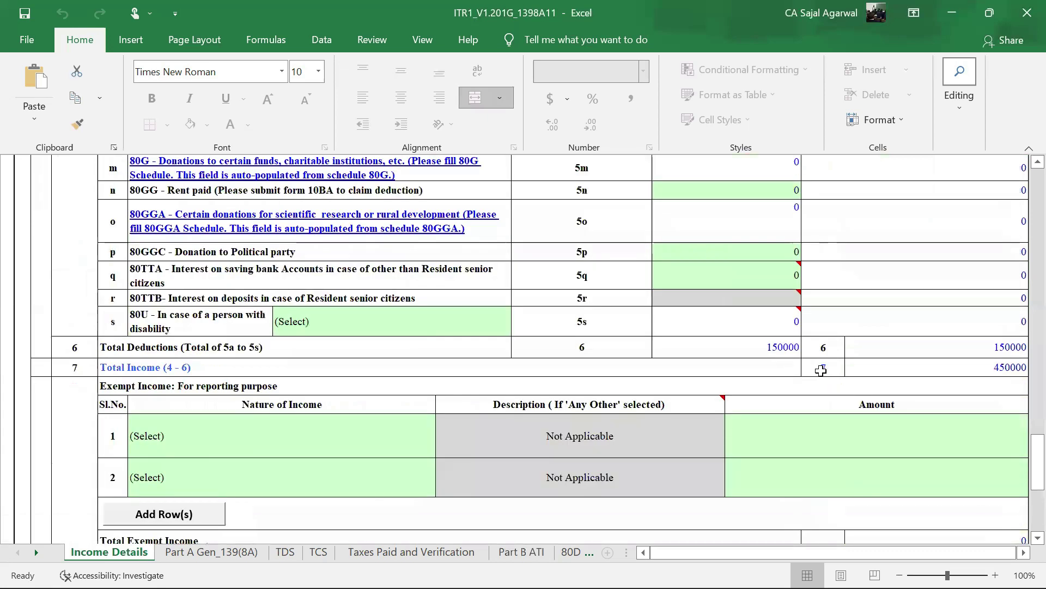
scroll(821, 370, up, 5)
scroll(906, 384, down, 1)
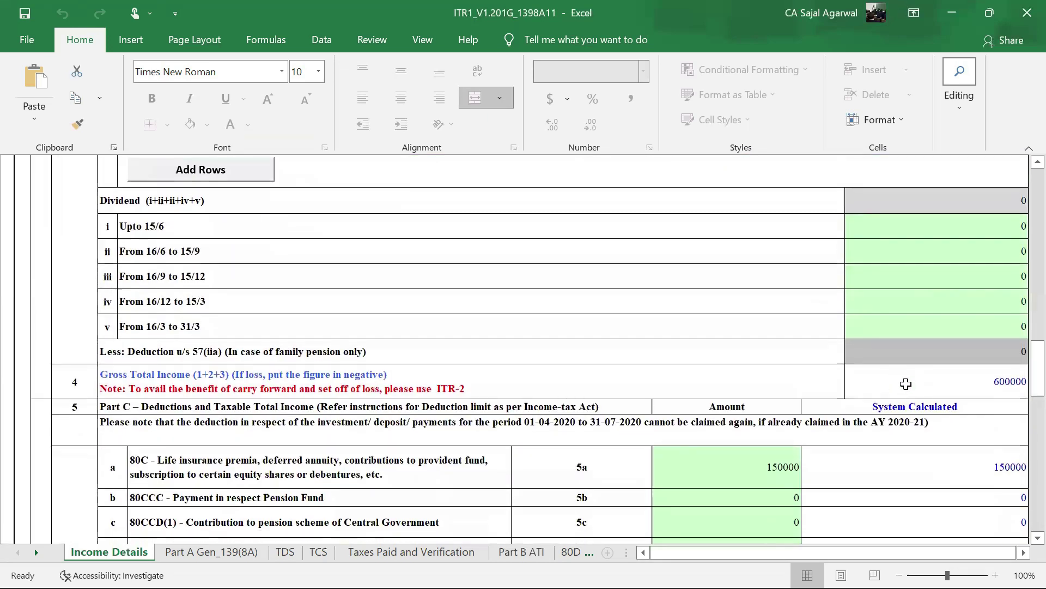
scroll(906, 383, up, 10)
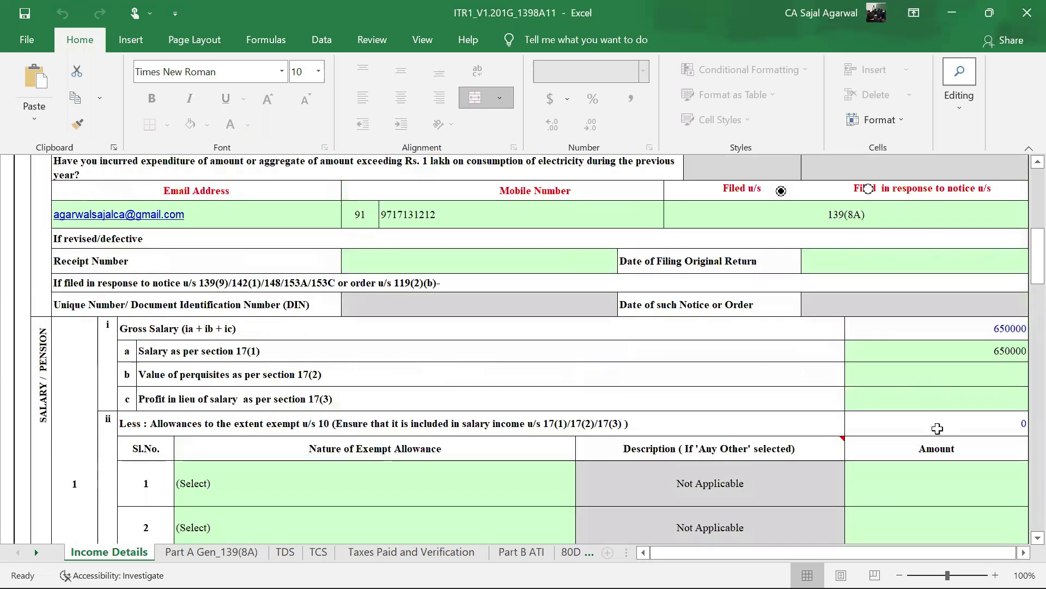
scroll(905, 384, up, 3)
scroll(938, 429, down, 2)
scroll(937, 327, down, 1)
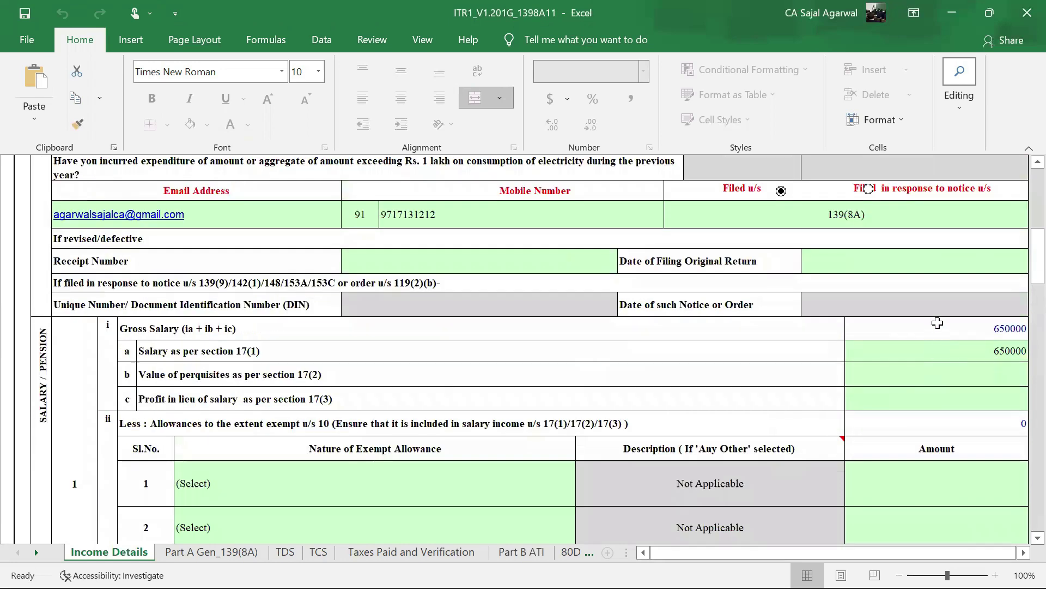
click(939, 325)
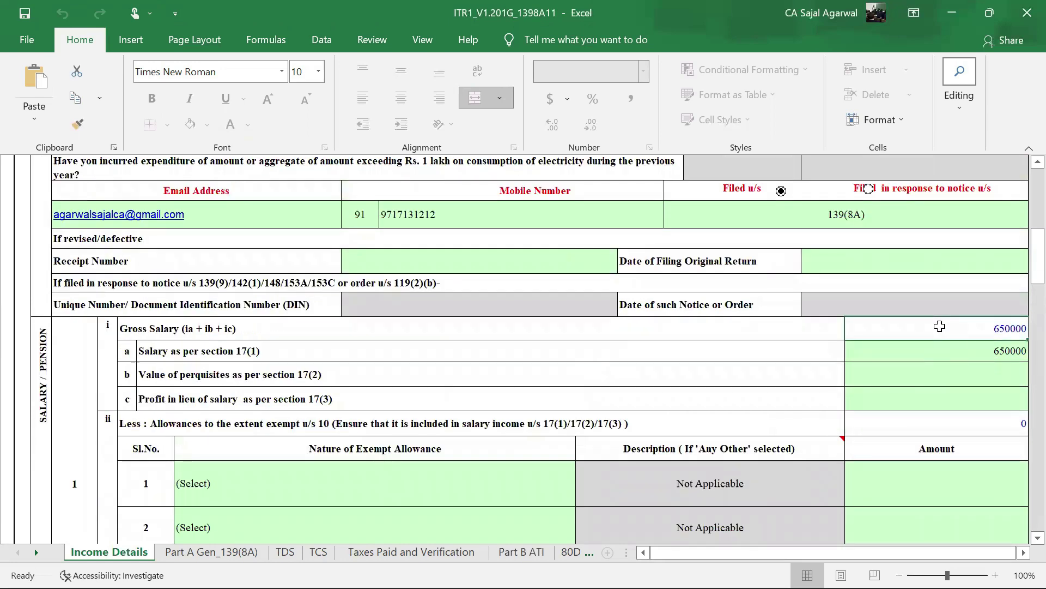
scroll(939, 326, down, 15)
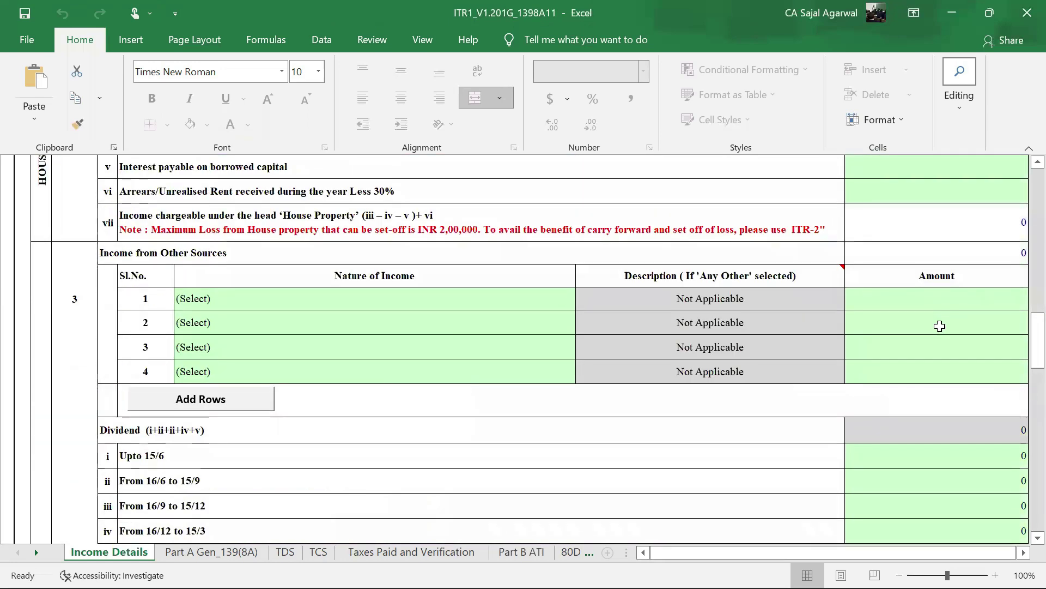
scroll(939, 326, down, 6)
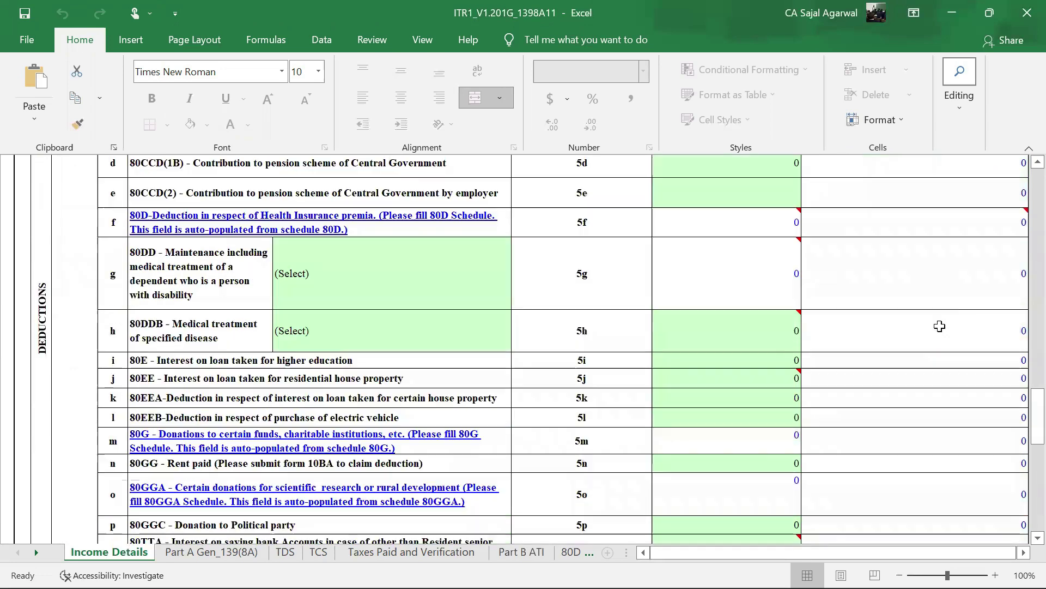
scroll(939, 326, down, 12)
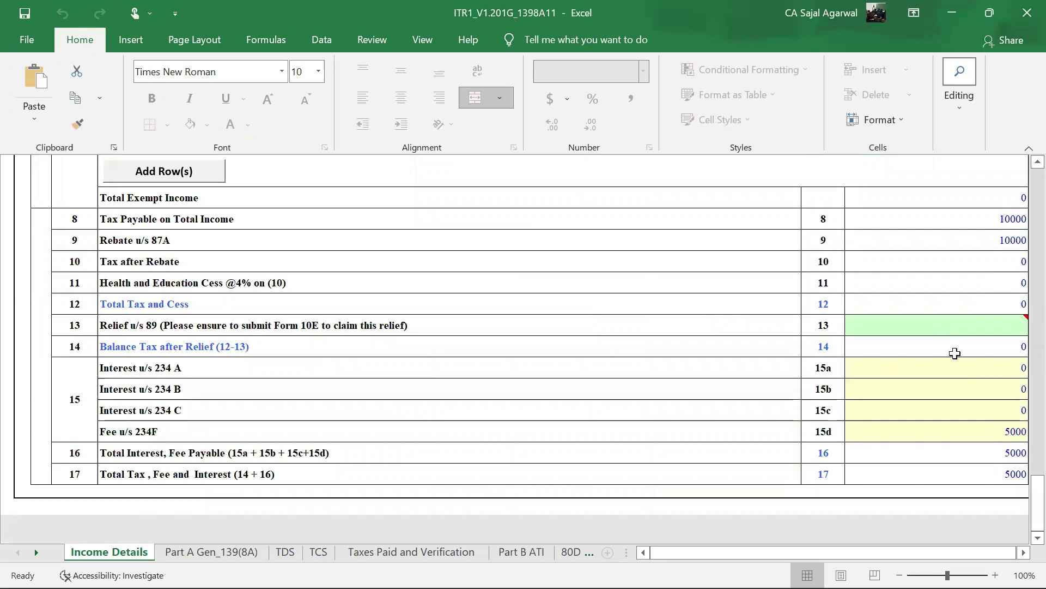
scroll(955, 353, up, 18)
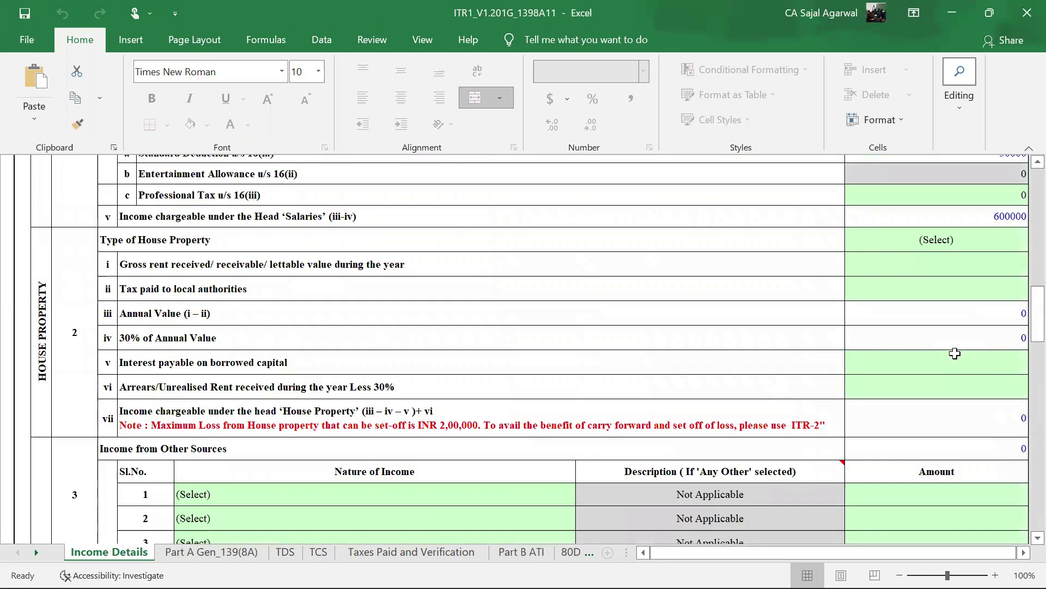
scroll(955, 353, up, 10)
- Change the section 17(1) salary to 750000 and review total income of 550000 and tax of 10400
click(954, 479)
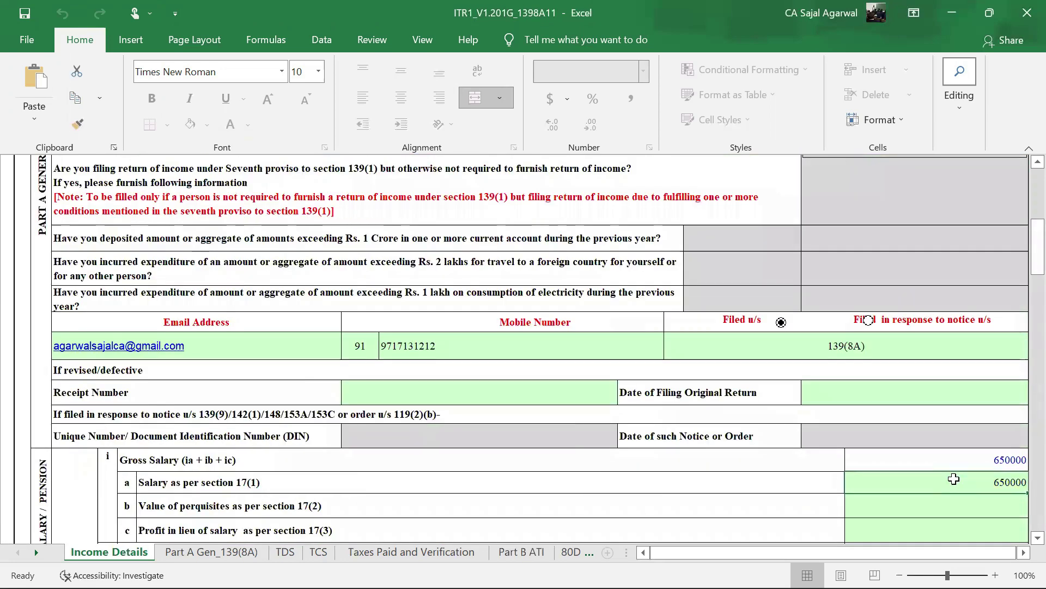
text(7500000)
key(BackSpace)
click(942, 465)
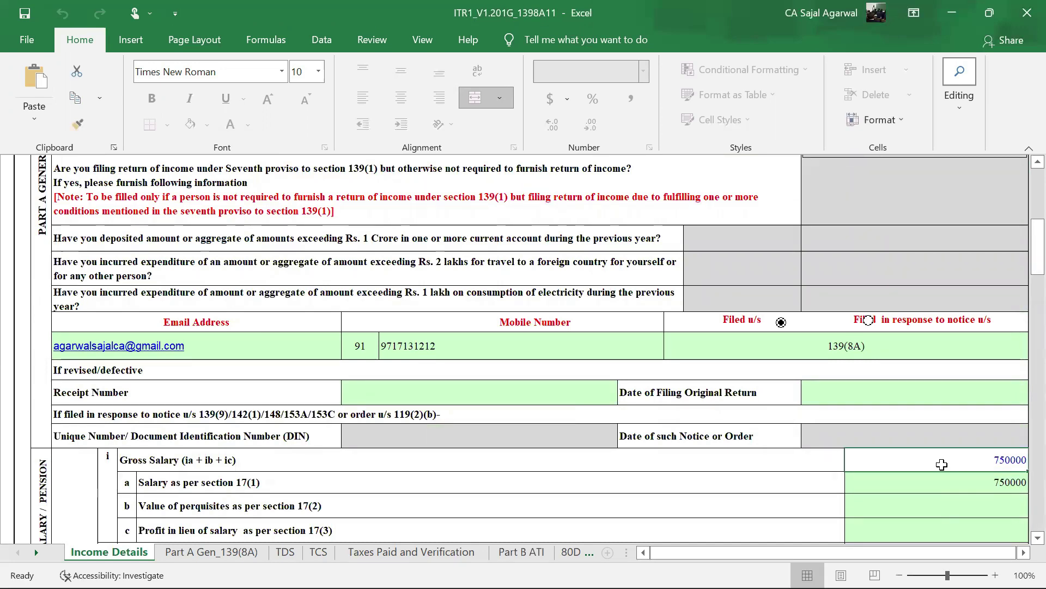
scroll(942, 464, down, 4)
scroll(943, 462, down, 3)
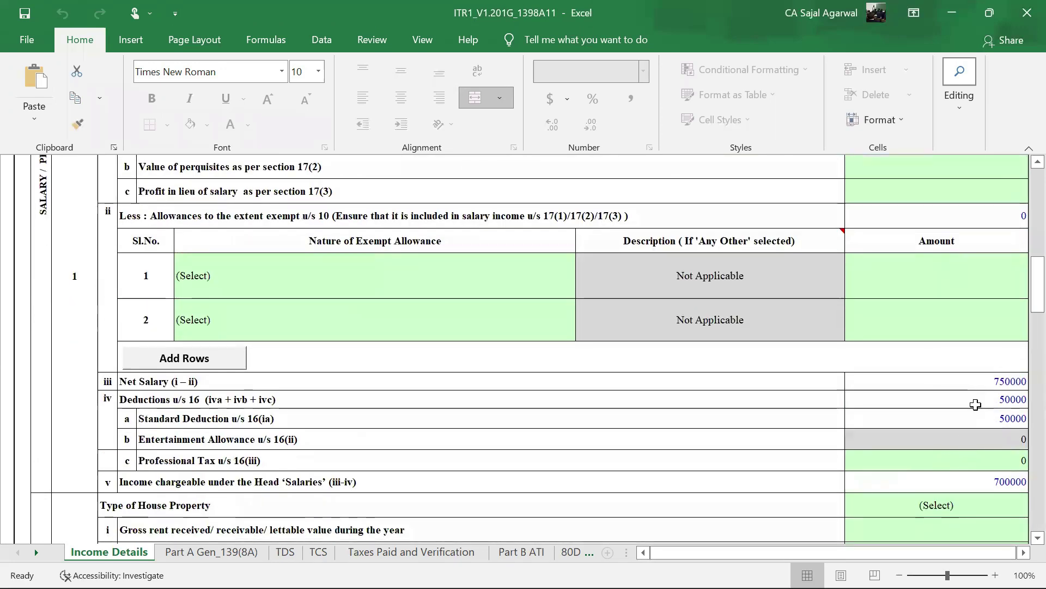
scroll(980, 406, down, 1)
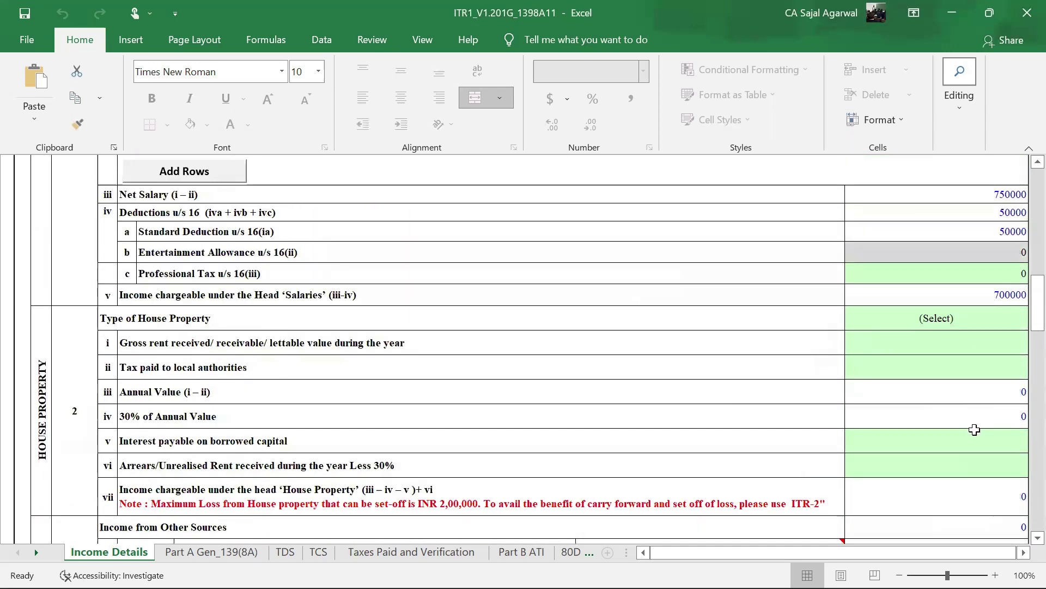
scroll(976, 425, down, 3)
scroll(974, 427, down, 3)
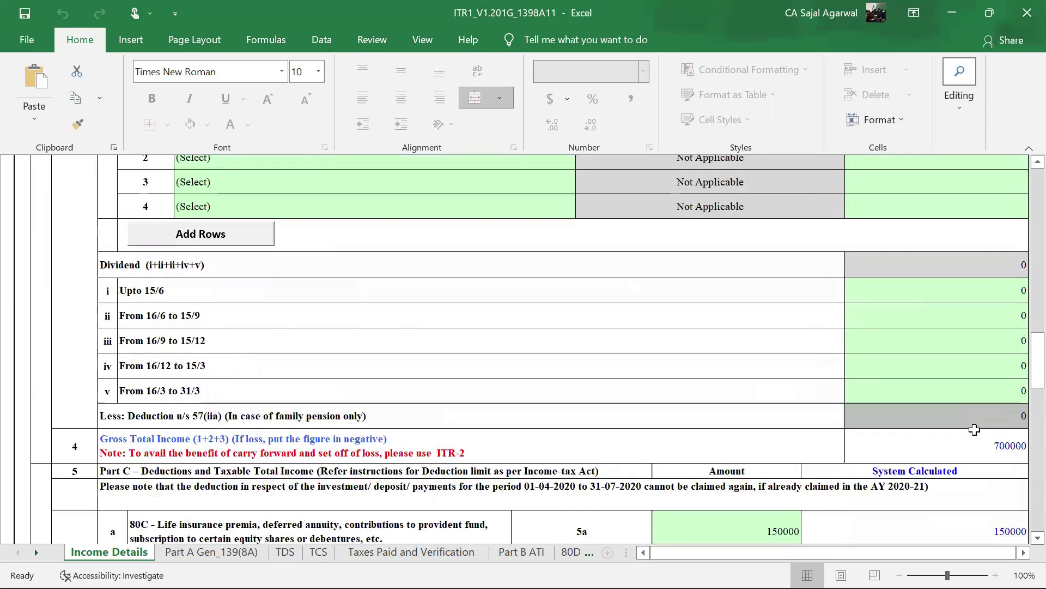
scroll(970, 345, down, 2)
scroll(969, 345, down, 1)
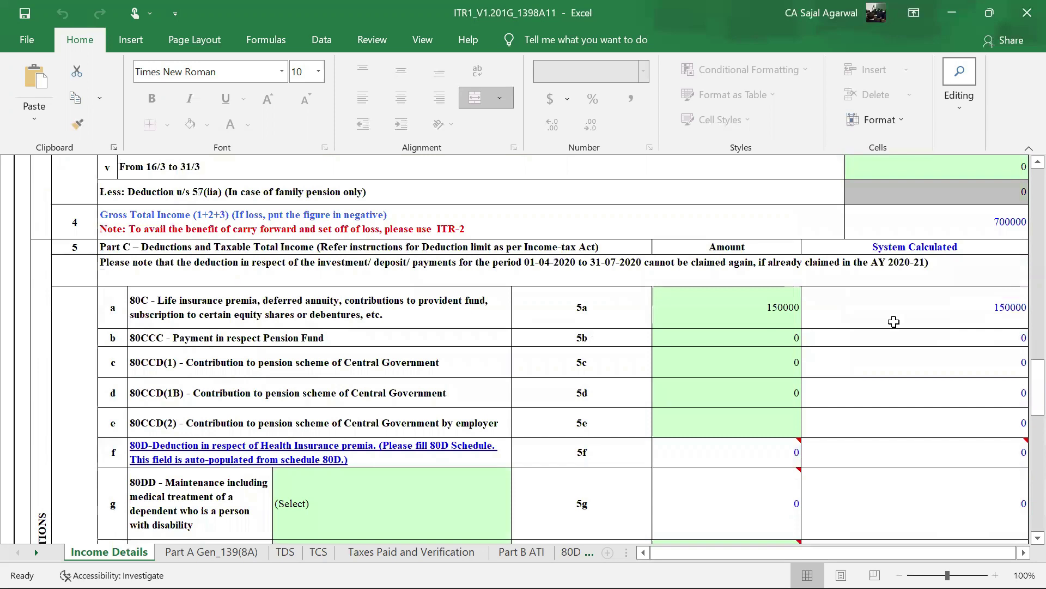
scroll(894, 322, down, 5)
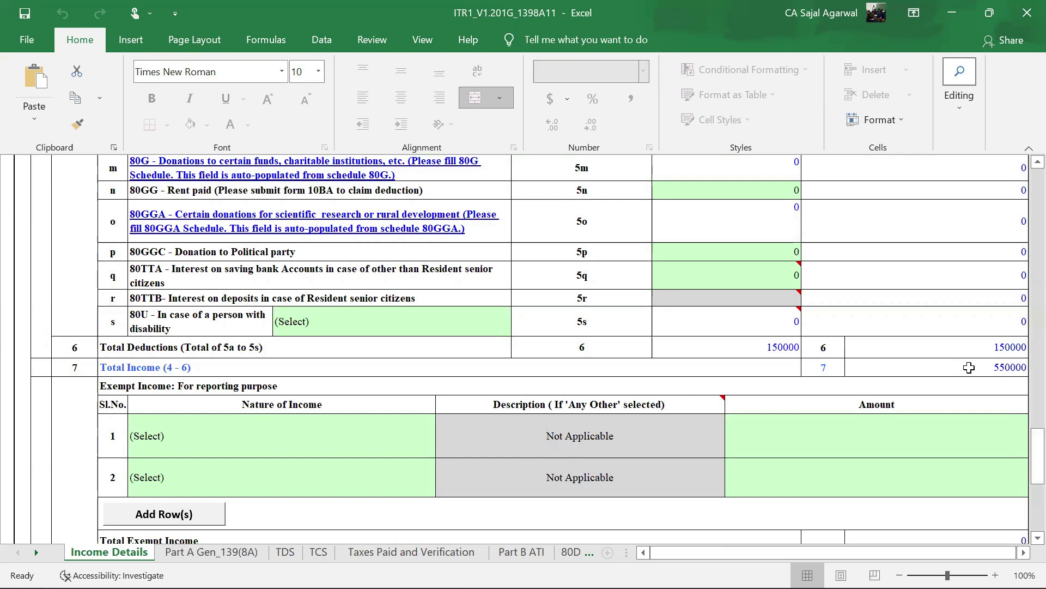
scroll(969, 367, down, 2)
scroll(899, 381, down, 2)
scroll(900, 381, right, 3)
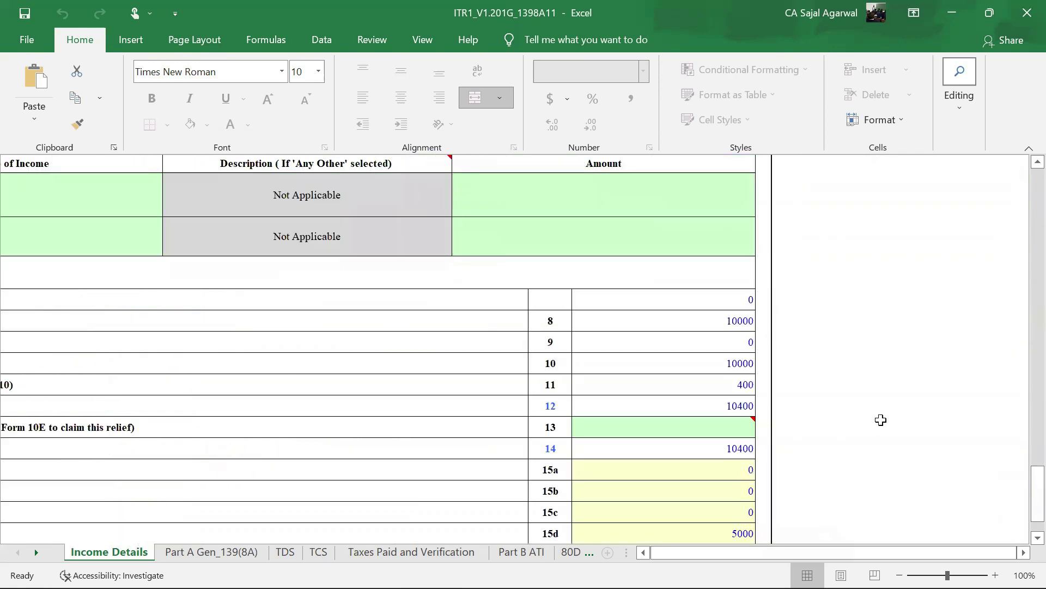
scroll(880, 420, up, 6)
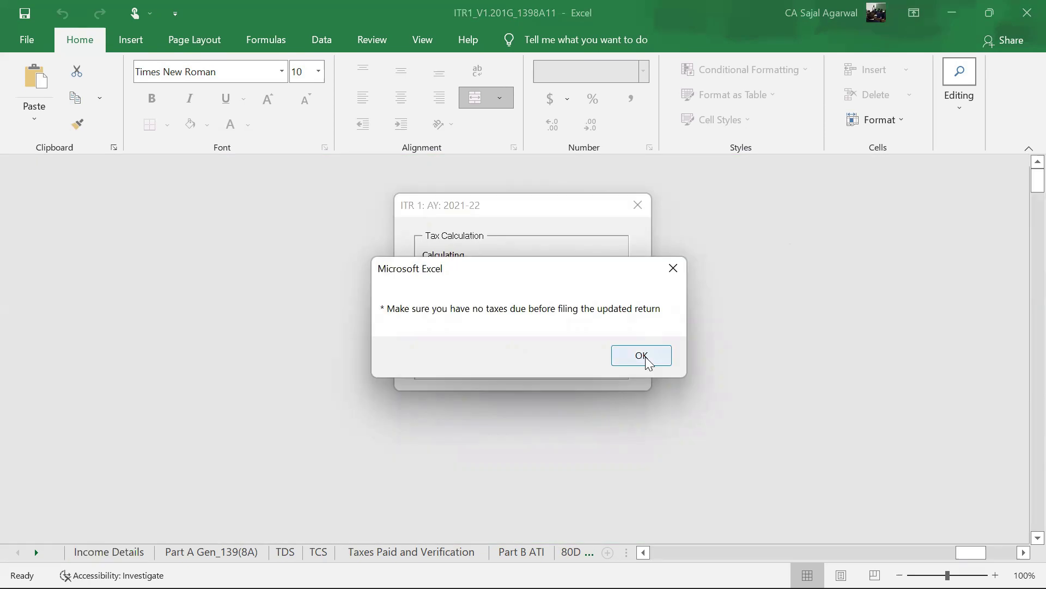
- Dismiss the tax-due reminder and check tax payable, 87A rebate, cess, balance tax and 234F fee
click(642, 355)
scroll(813, 361, down, 15)
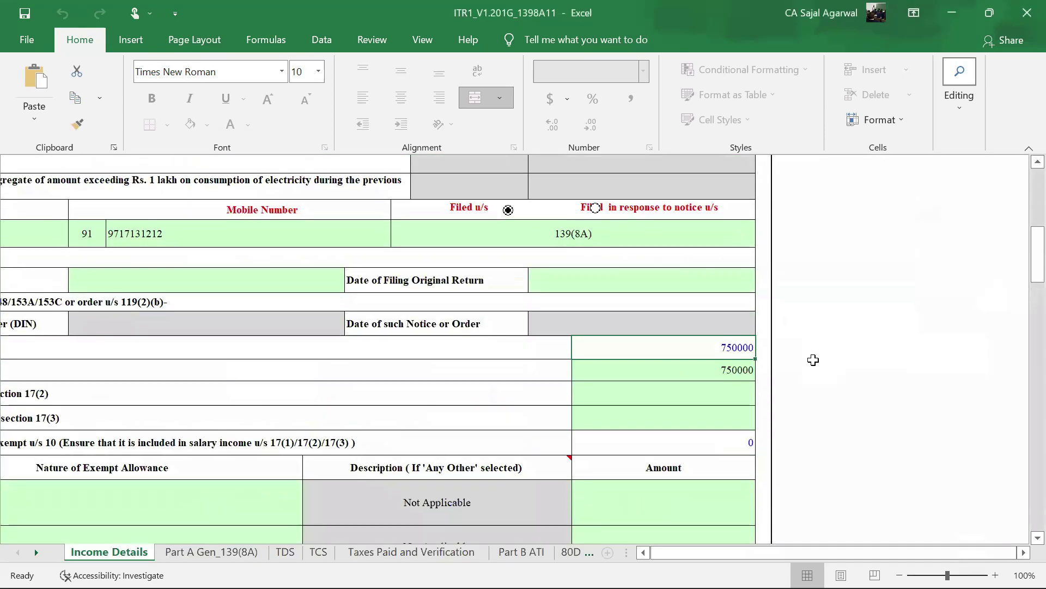
click(744, 321)
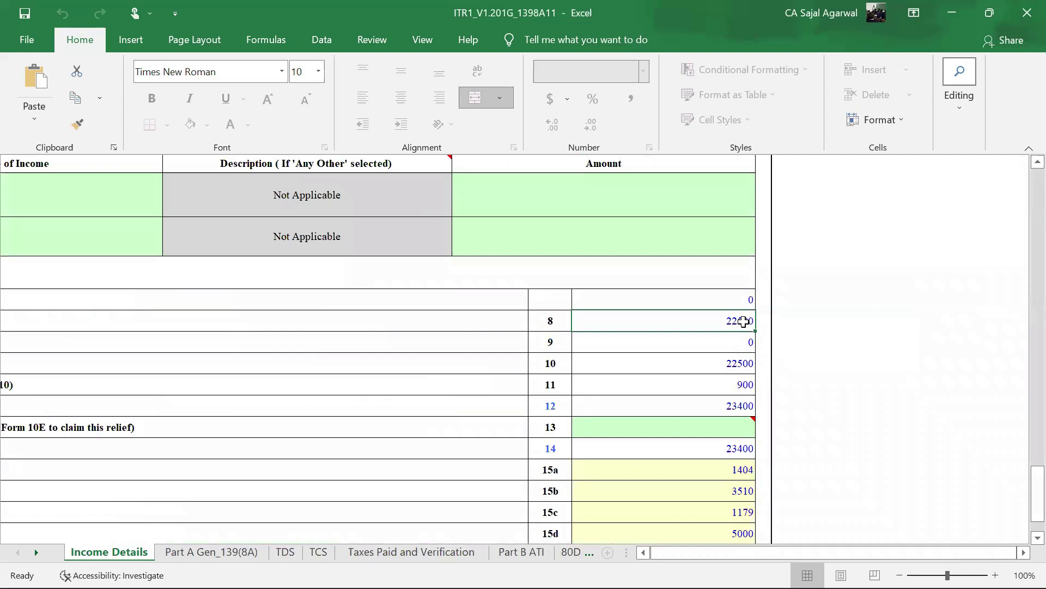
drag(855, 552, 844, 552)
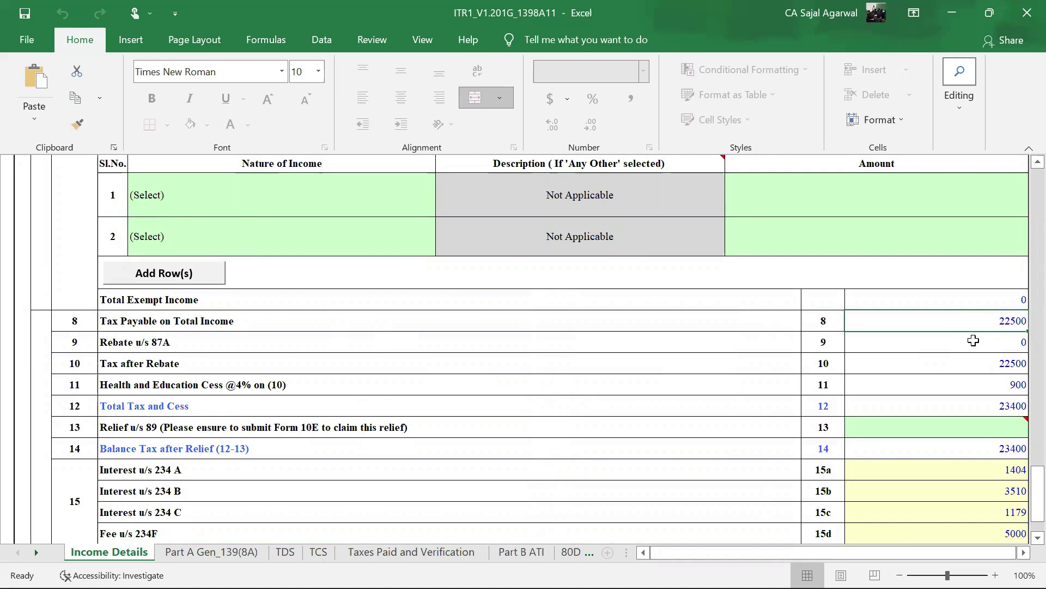
click(974, 341)
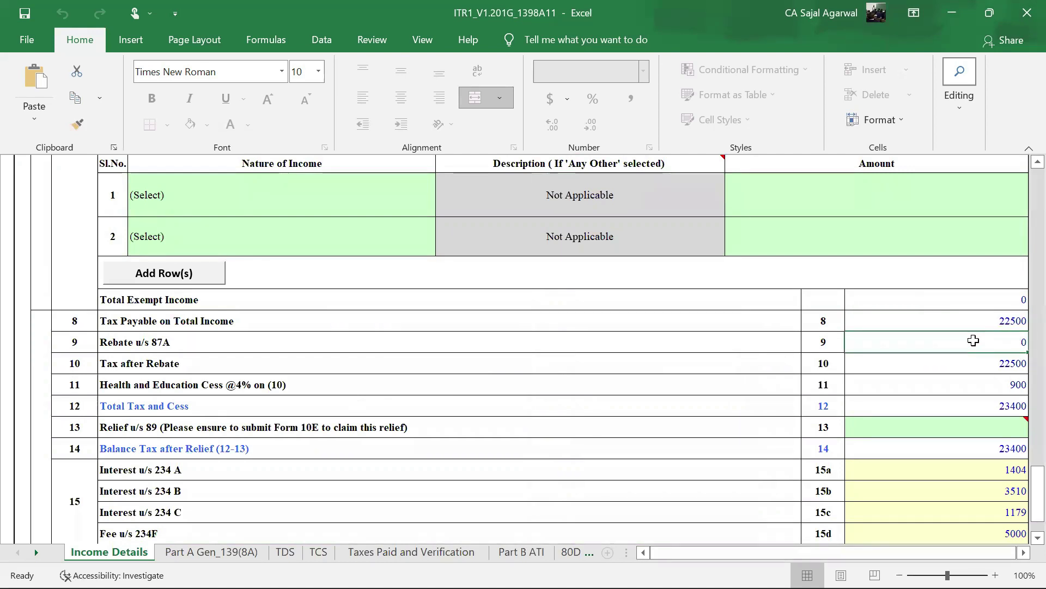
click(976, 359)
click(983, 391)
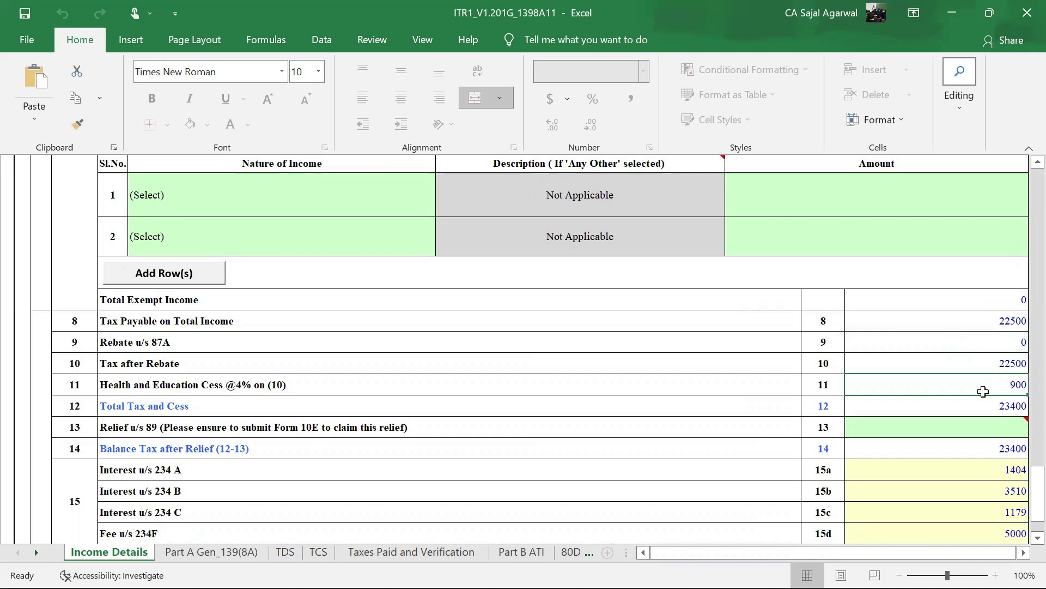
click(990, 406)
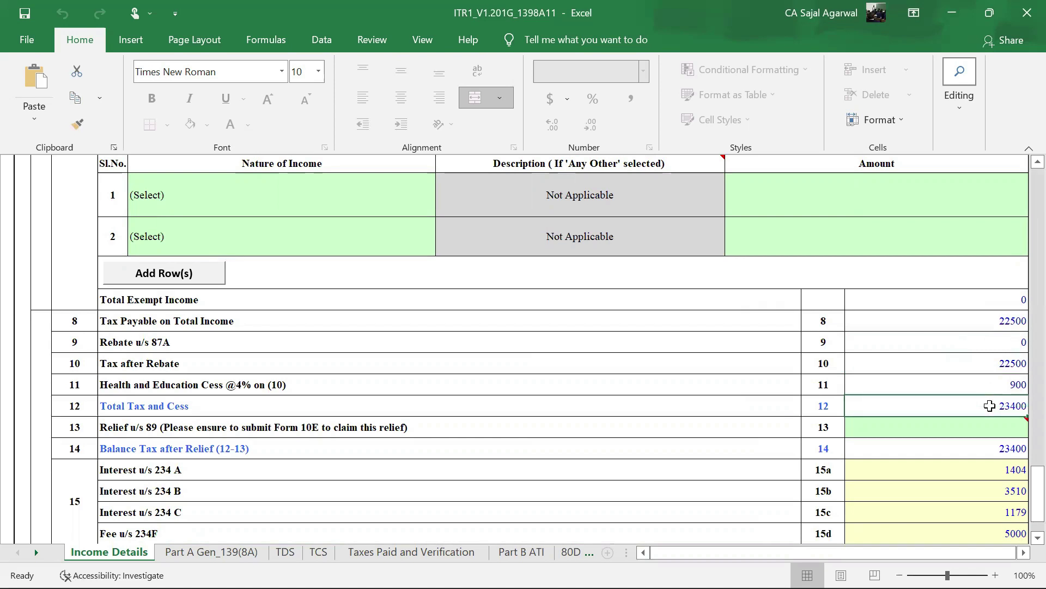
scroll(990, 405, down, 2)
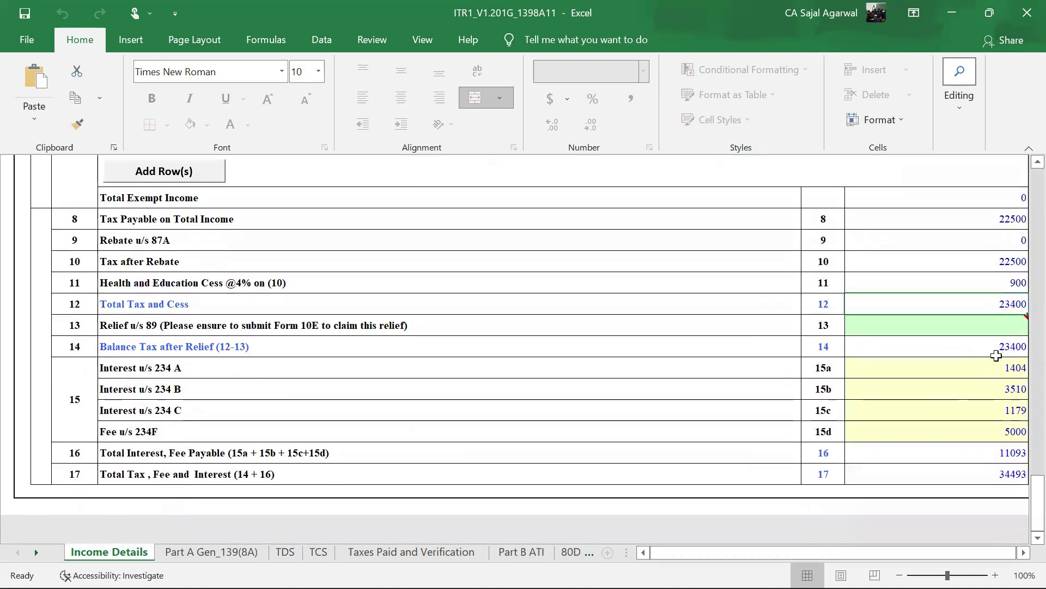
click(997, 348)
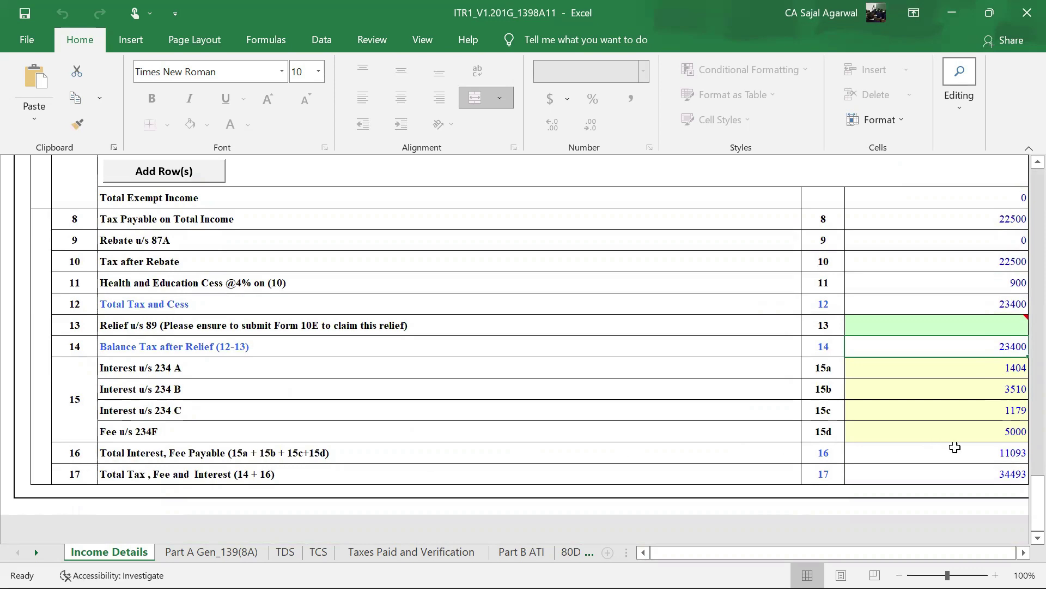
click(1002, 430)
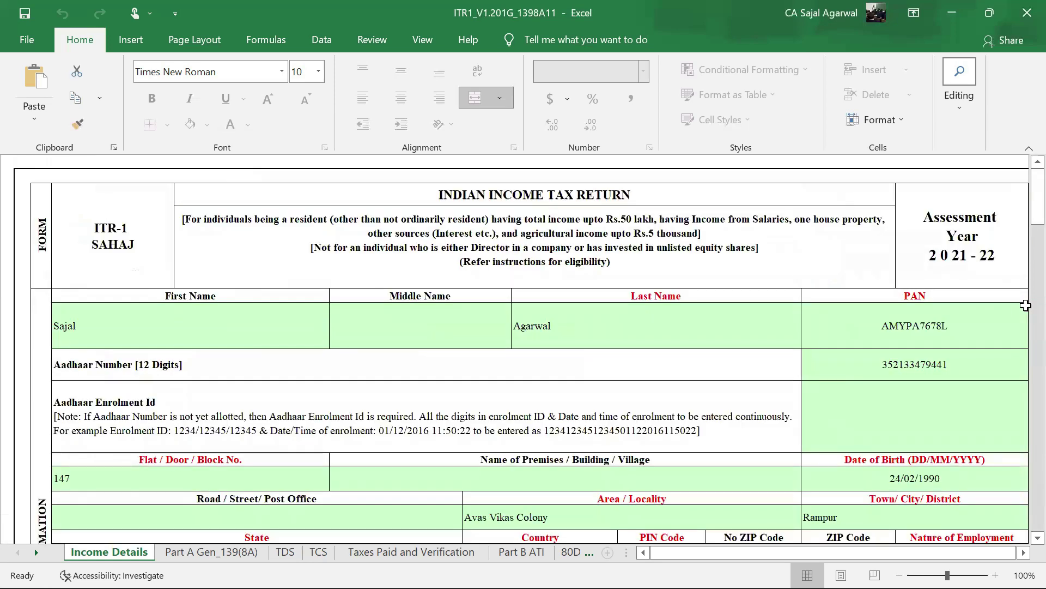
scroll(966, 342, down, 15)
scroll(966, 342, down, 9)
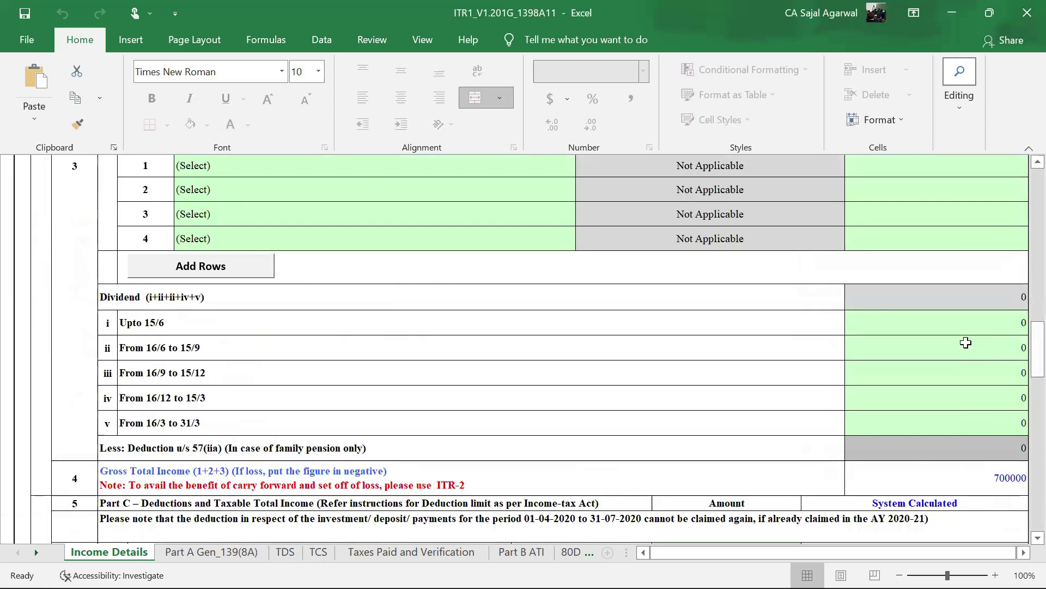
scroll(966, 343, down, 5)
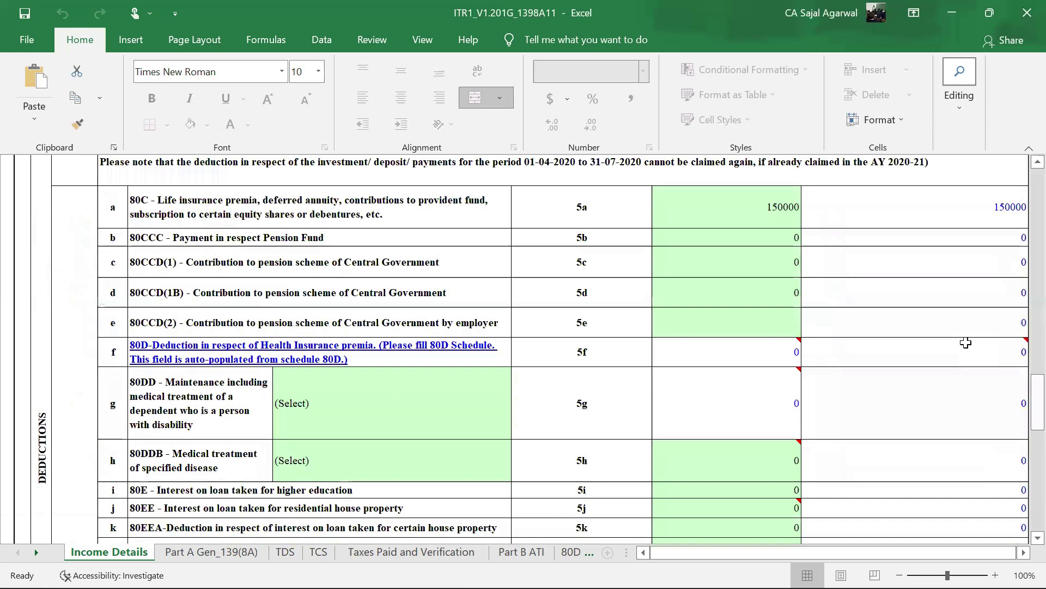
scroll(965, 342, down, 15)
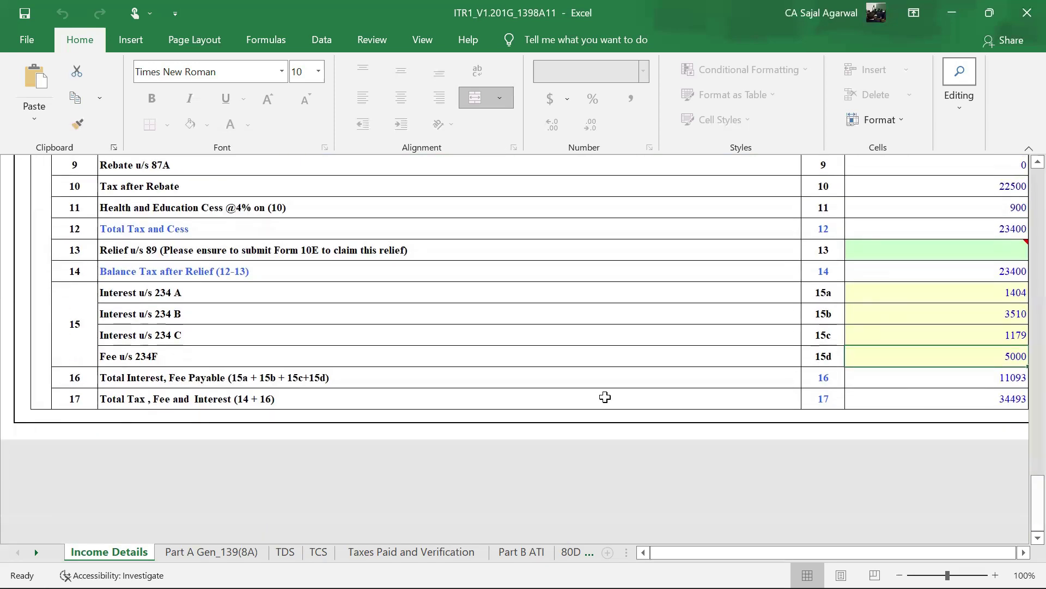
scroll(605, 396, up, 4)
scroll(719, 388, down, 3)
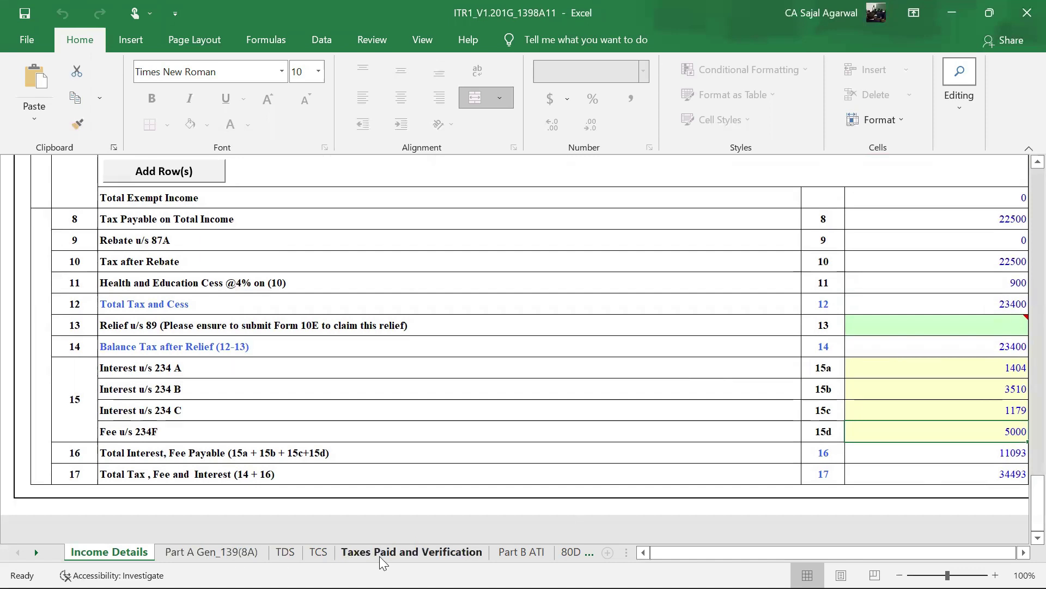
click(521, 552)
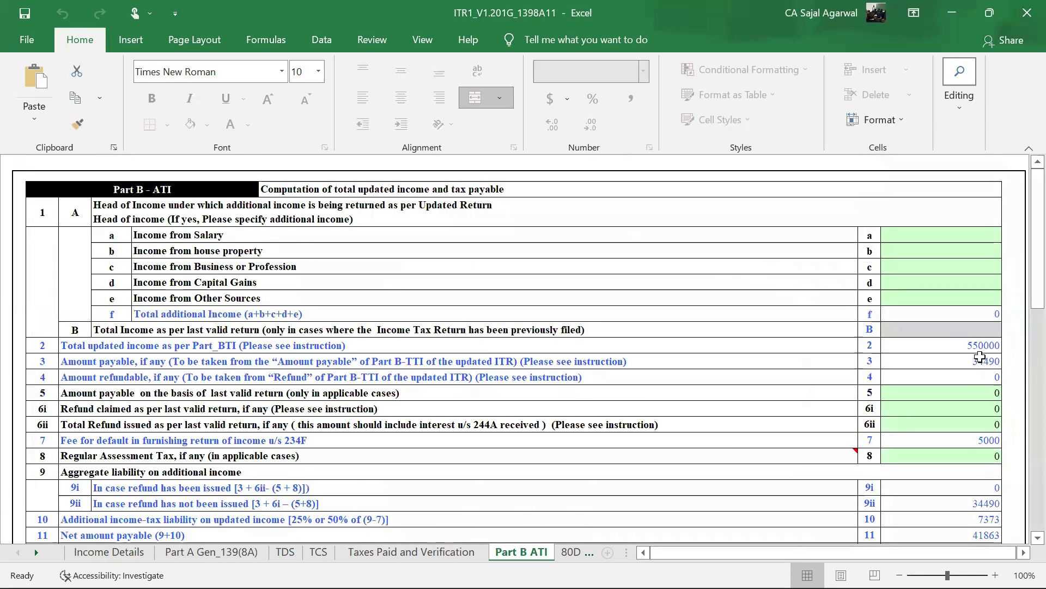
click(980, 360)
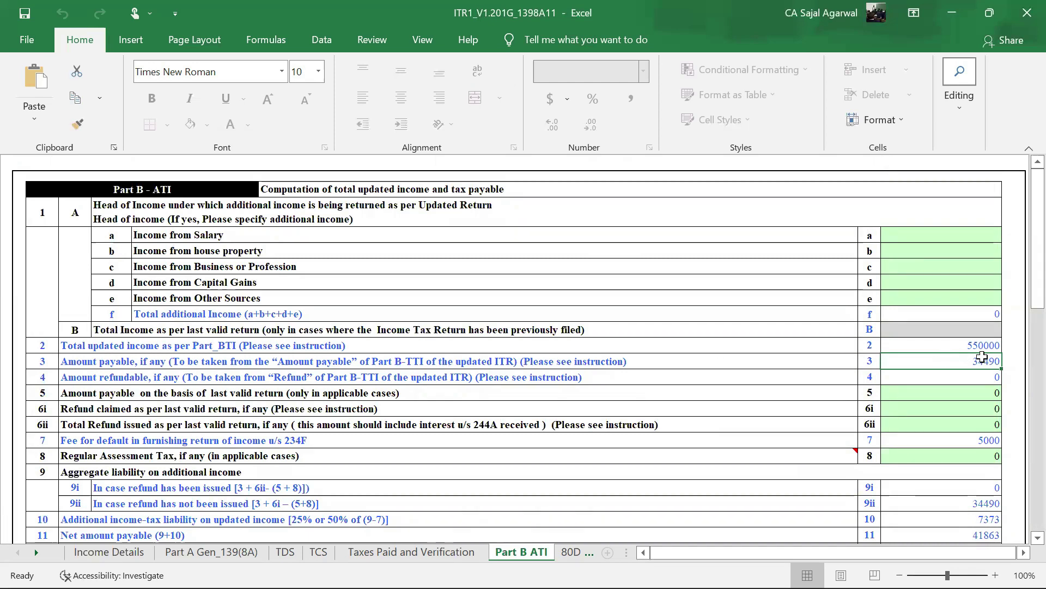
scroll(982, 357, down, 2)
scroll(982, 357, down, 1)
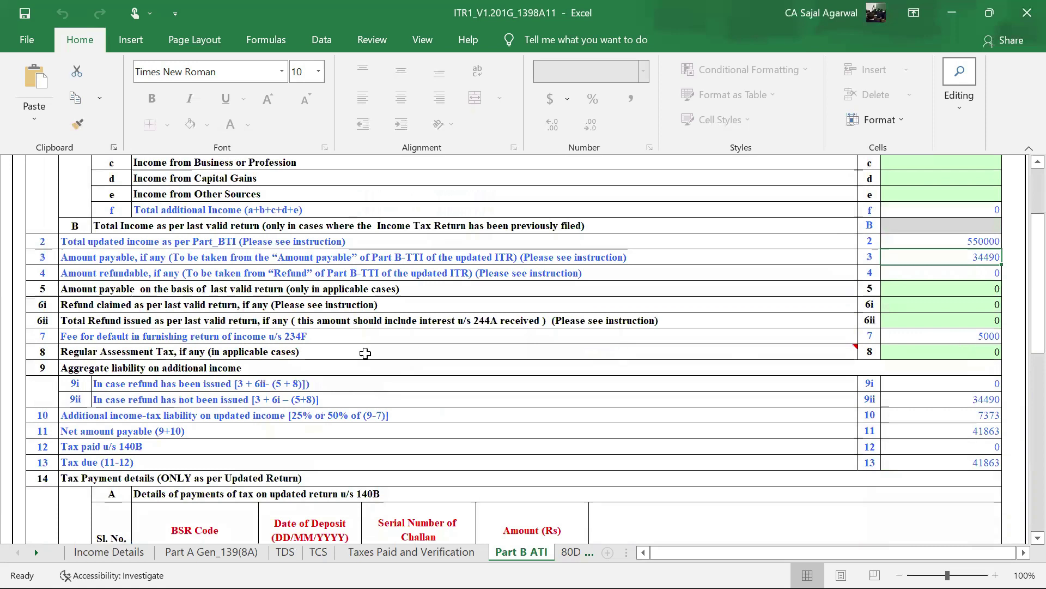
click(985, 334)
click(89, 371)
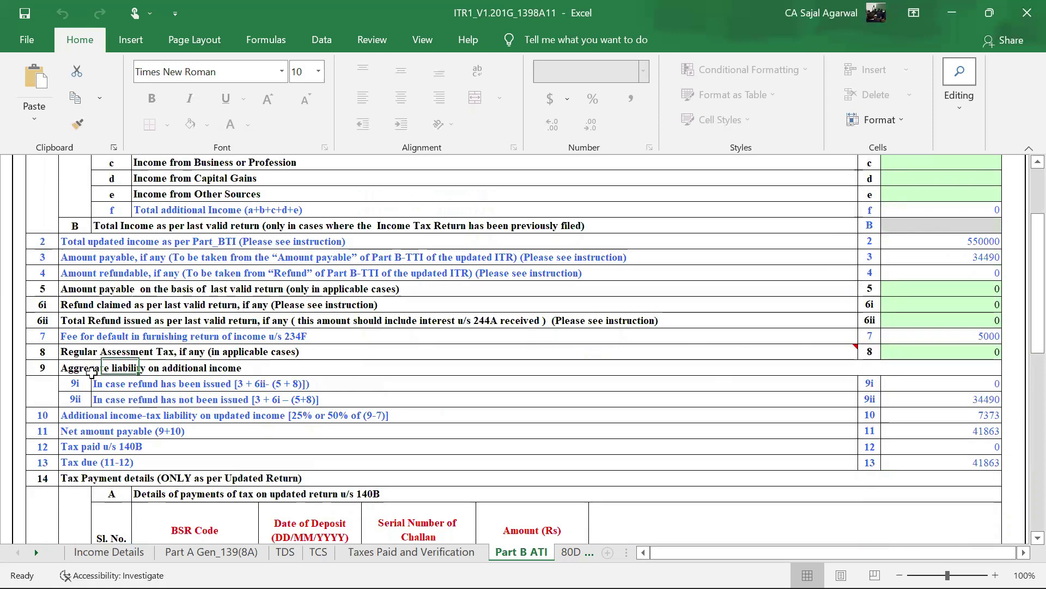
click(198, 369)
drag(46, 369, 976, 396)
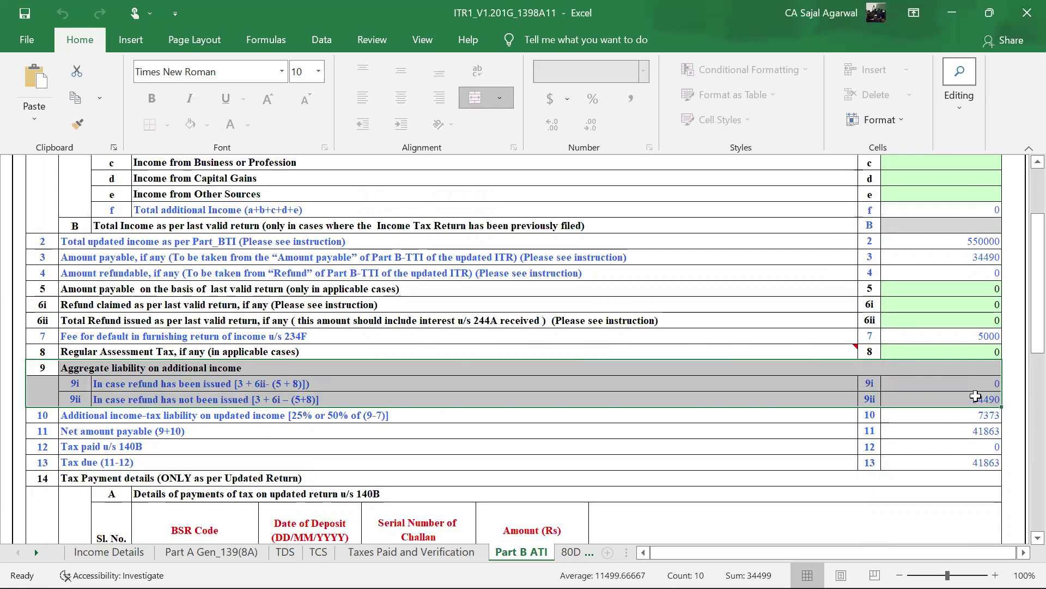
click(976, 396)
scroll(976, 397, down, 1)
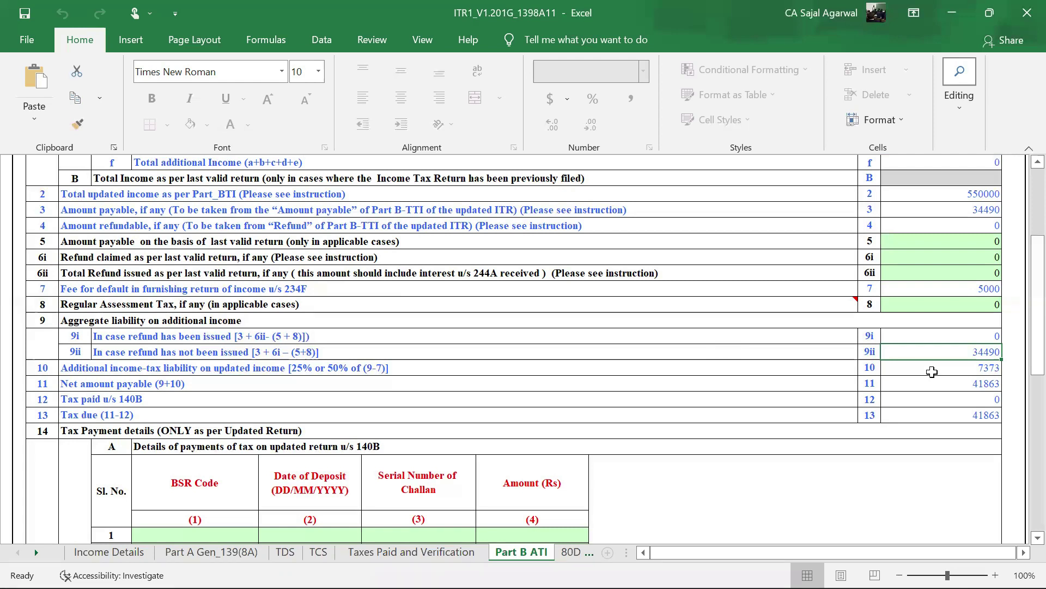
click(969, 416)
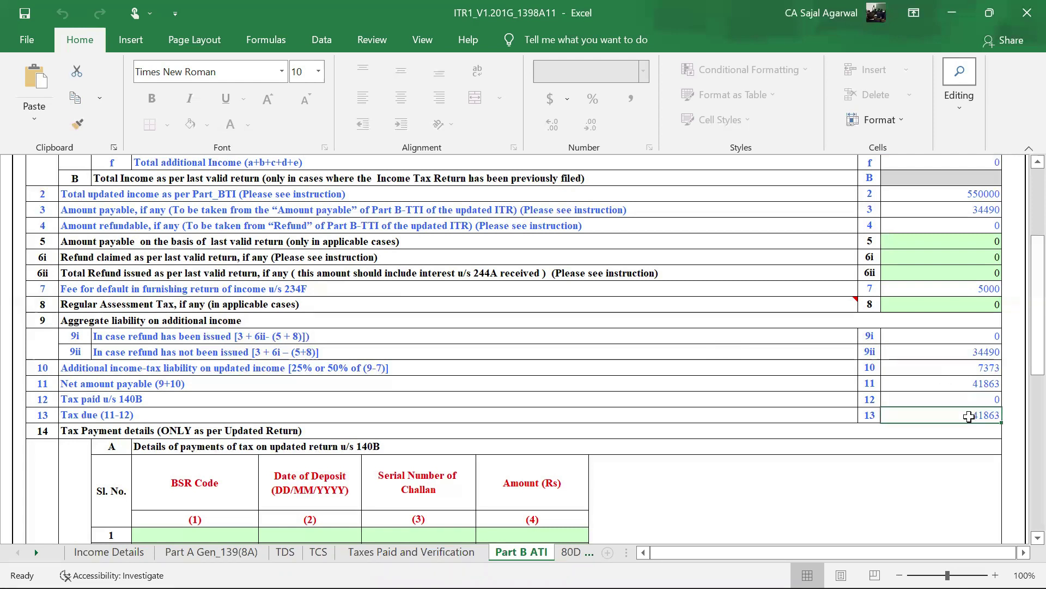
scroll(969, 416, down, 1)
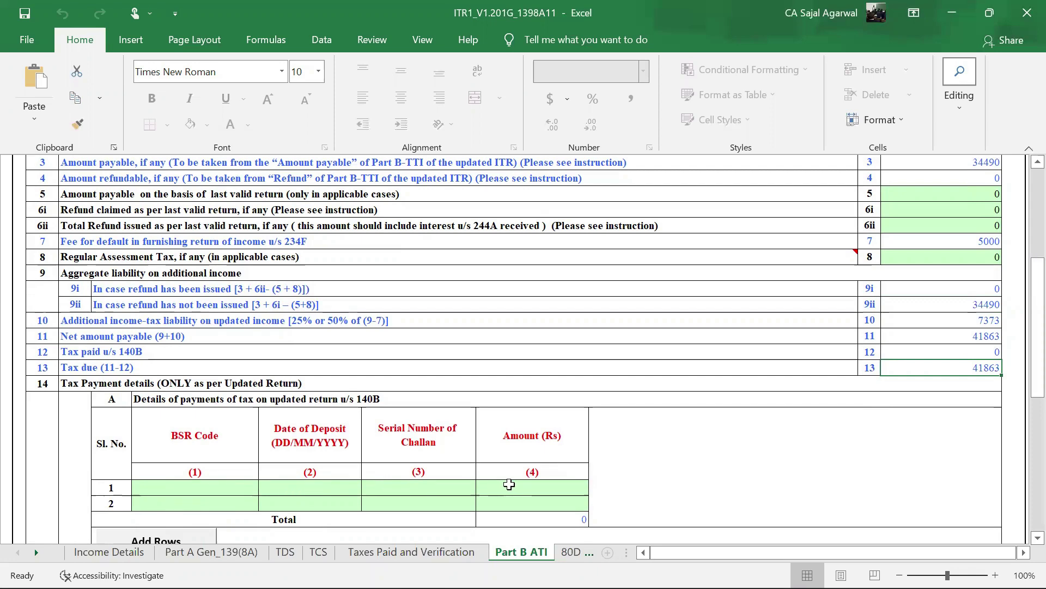
scroll(840, 326, up, 2)
click(936, 258)
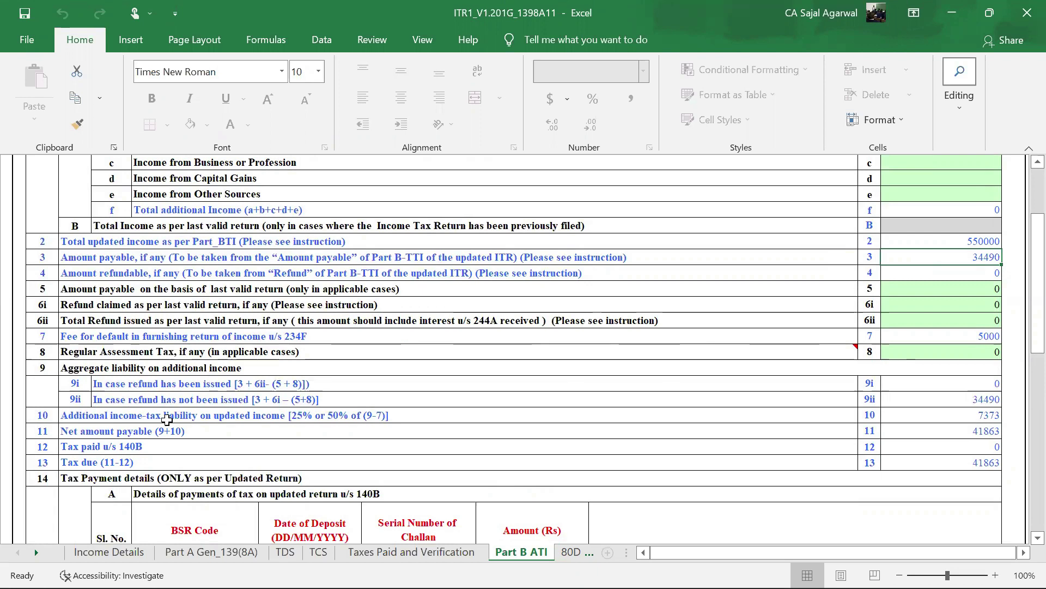
click(244, 418)
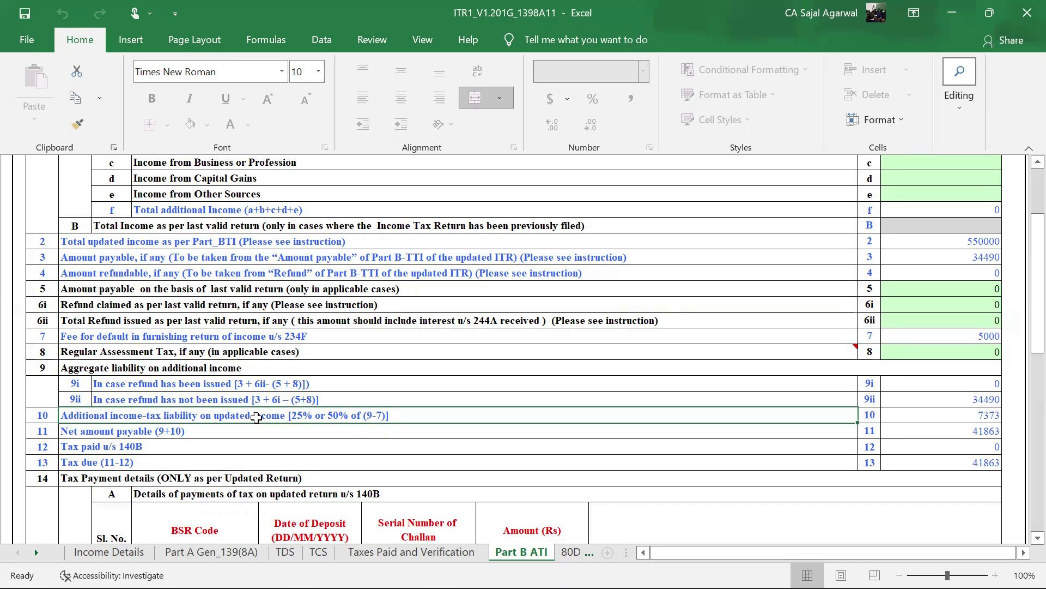
scroll(244, 419, down, 2)
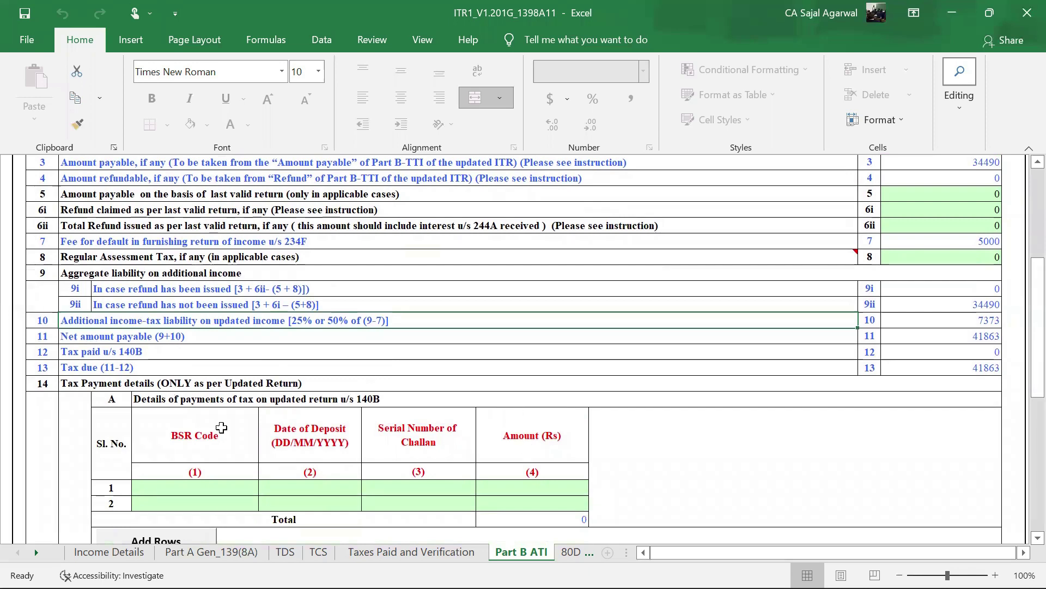
- Switch to the TDS sheet and dismiss the TAN verification alert and advance tax message
click(286, 552)
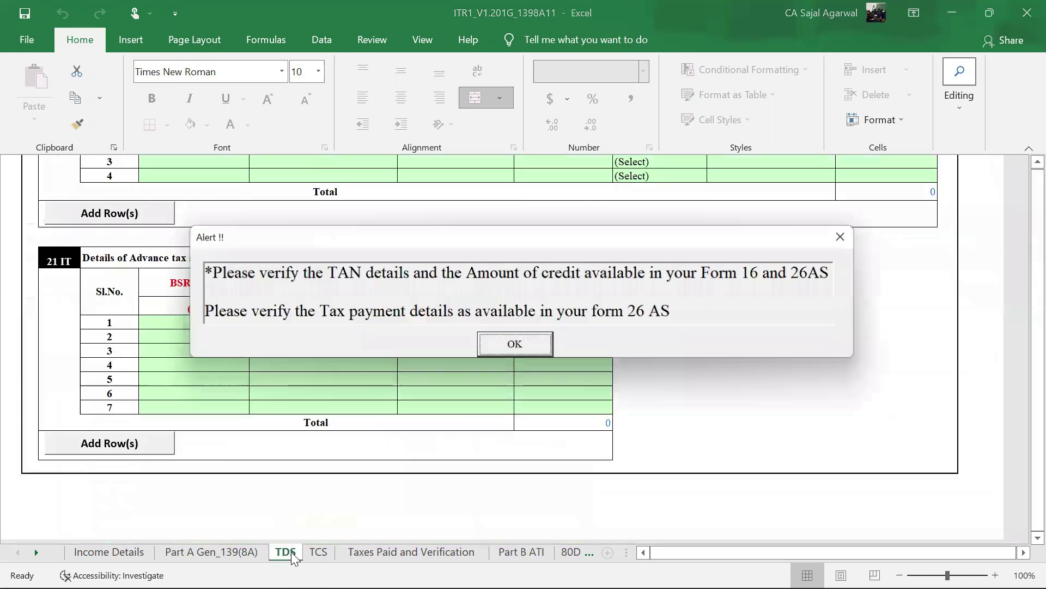
click(502, 347)
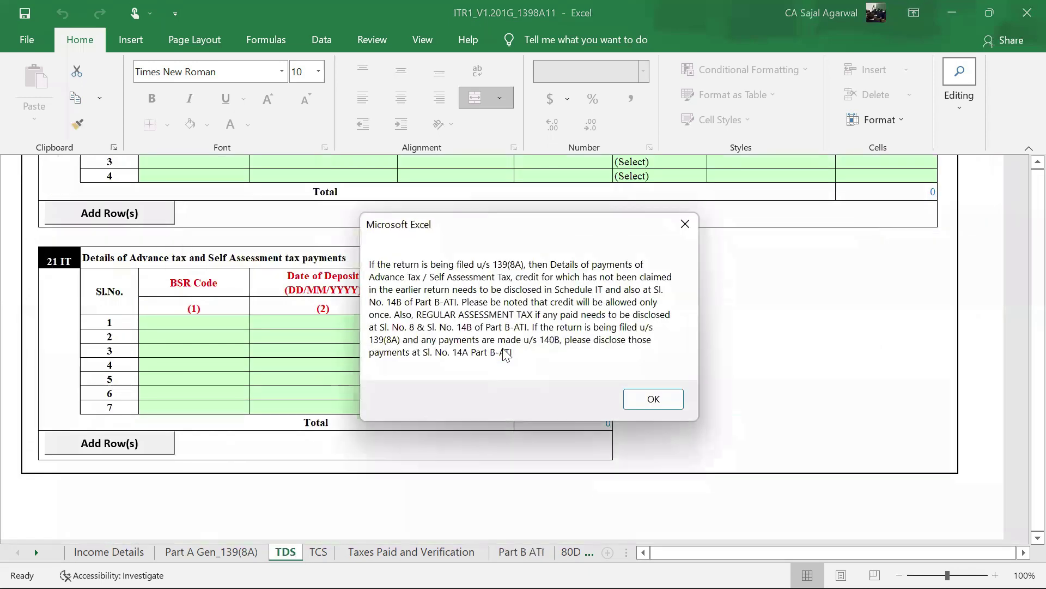
click(653, 400)
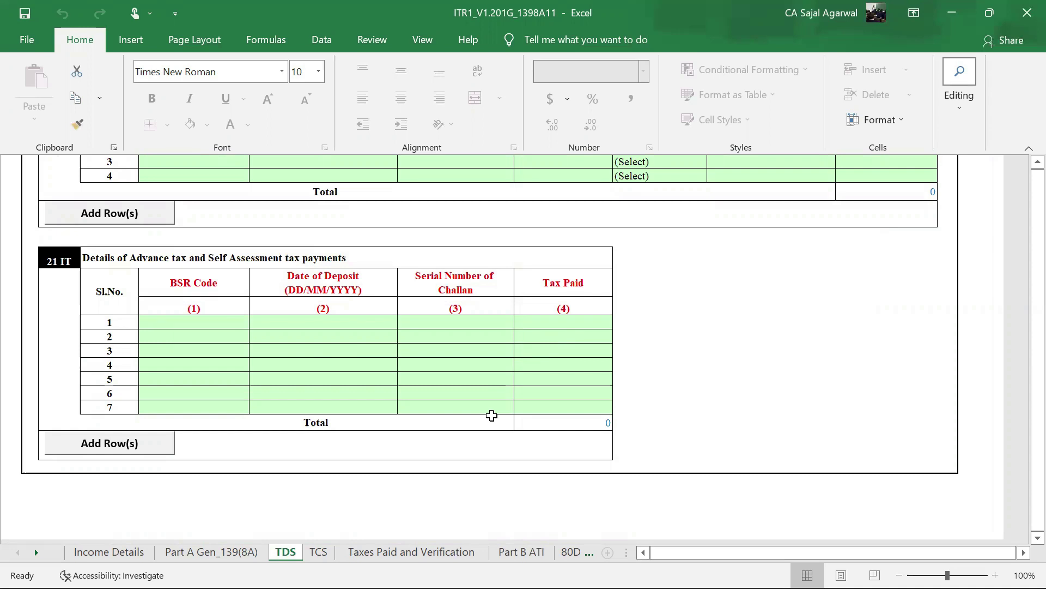
- Back on Part B ATI, review the 140B payment rows and run Validate on the updated return
click(532, 552)
scroll(784, 403, down, 1)
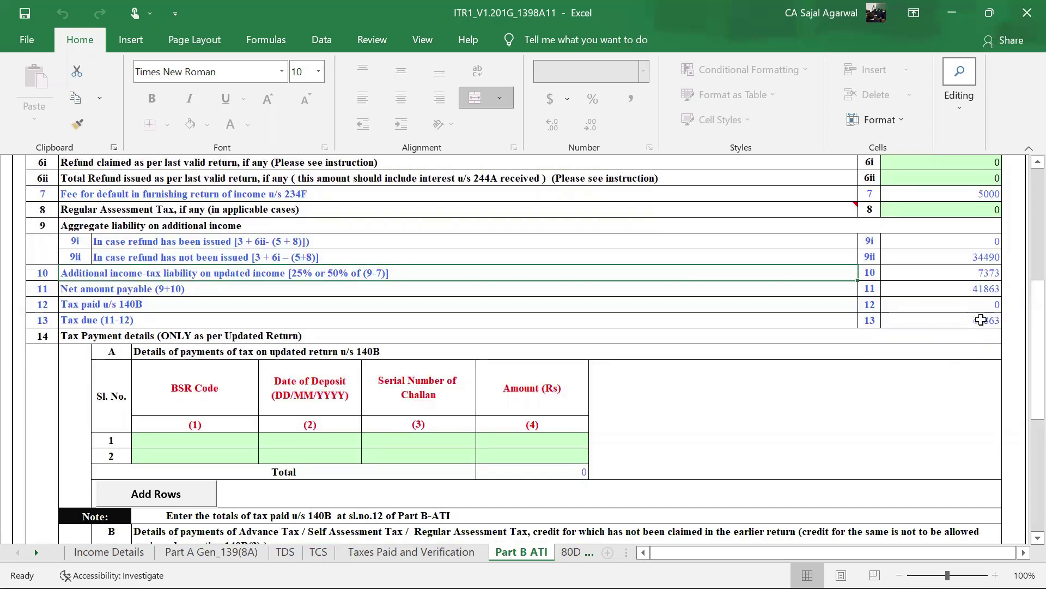
drag(199, 441, 316, 440)
drag(418, 440, 545, 440)
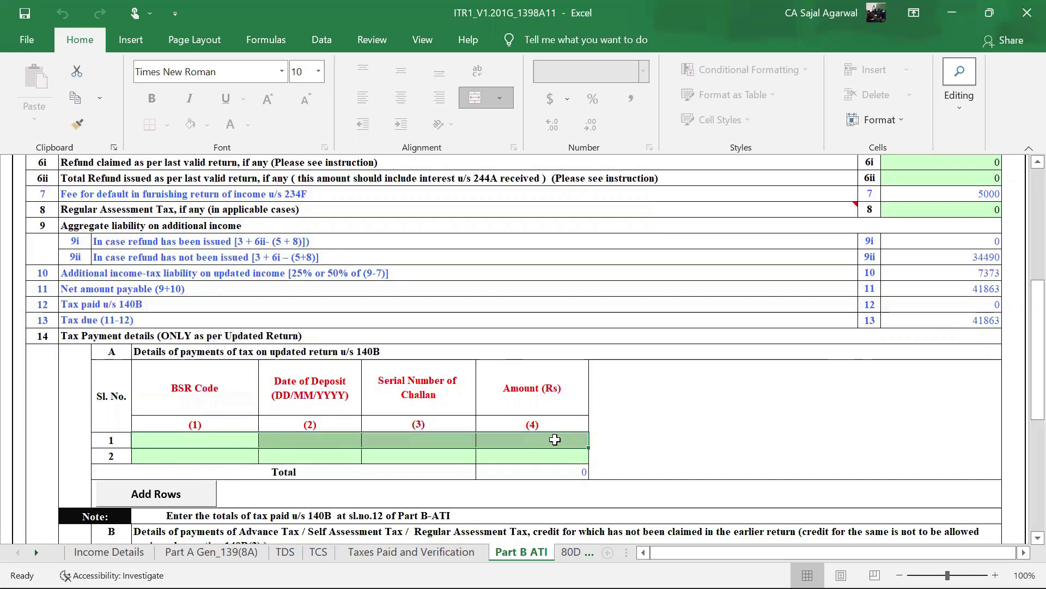
scroll(775, 370, down, 3)
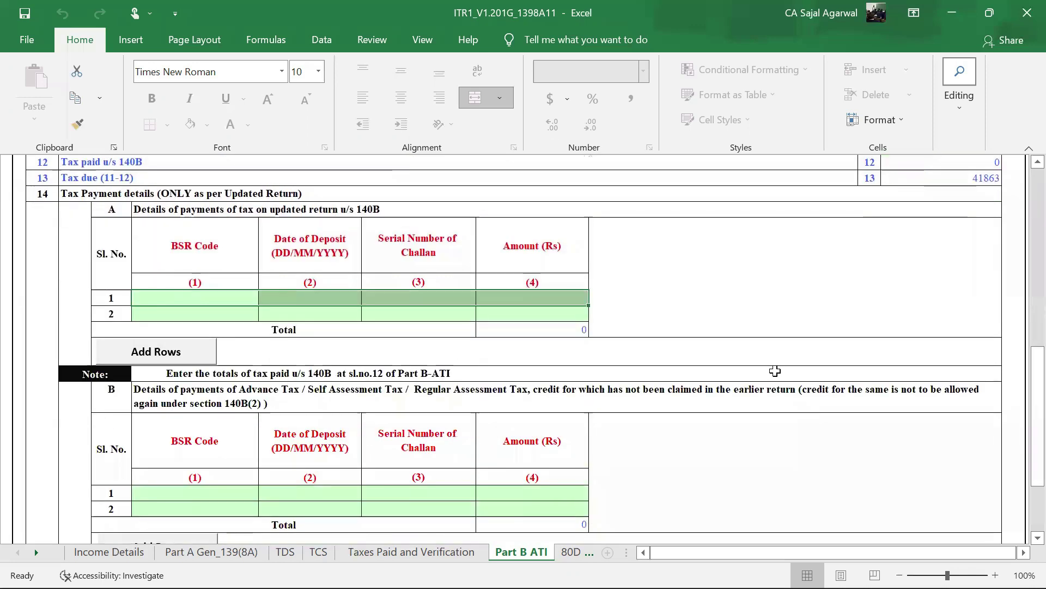
scroll(785, 420, down, 3)
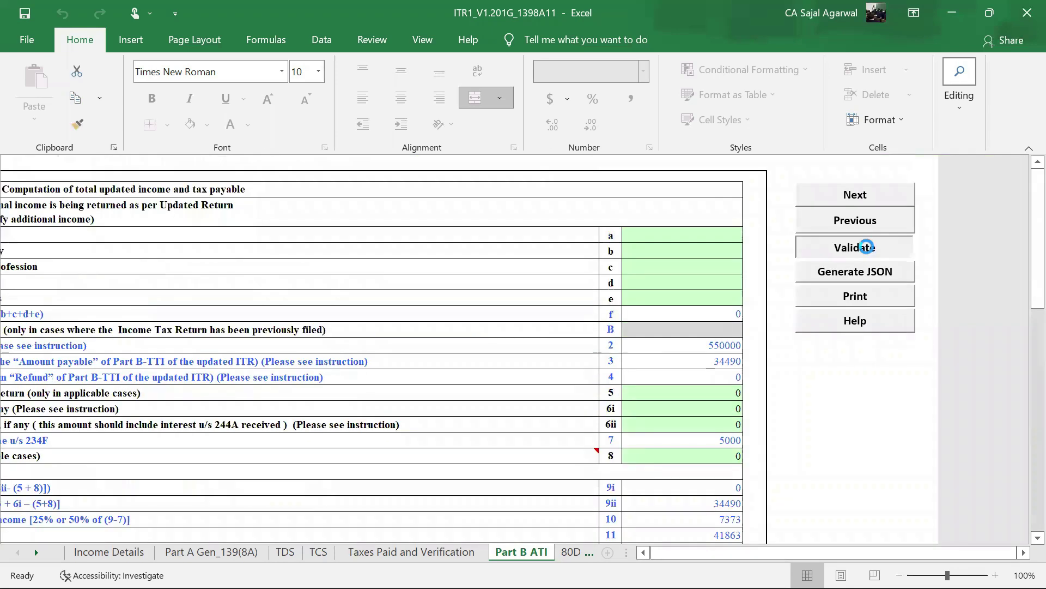
click(818, 246)
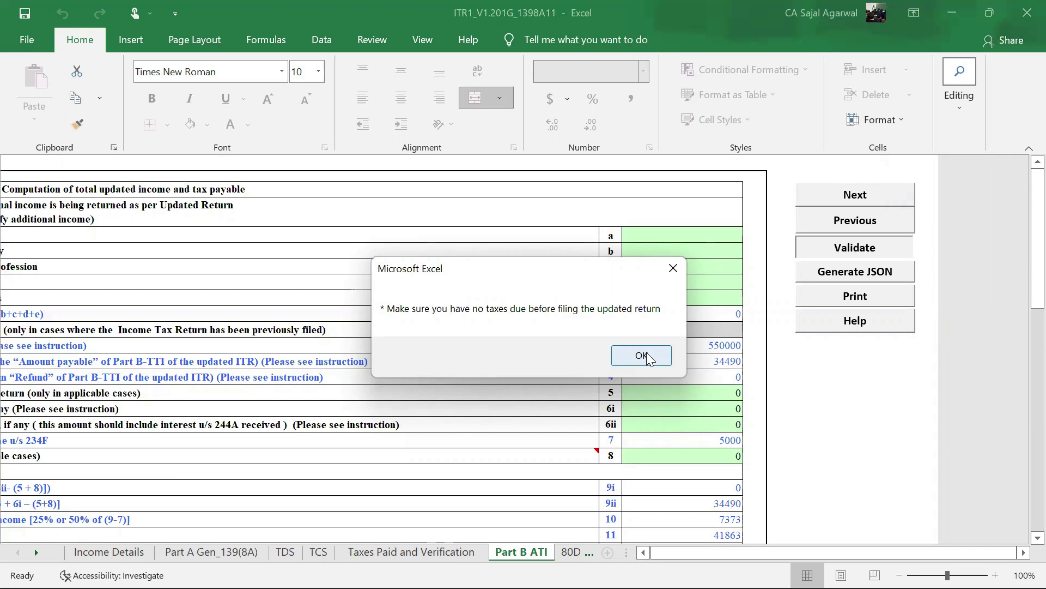
- Close the taxes-due reminder and scroll Part B ATI back to column A
click(647, 358)
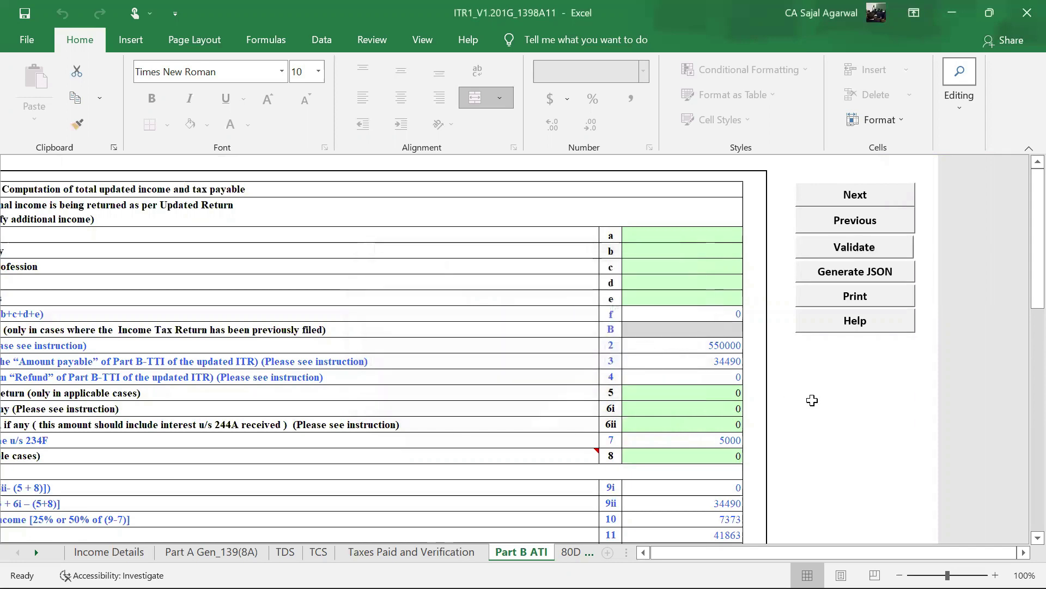
drag(900, 552, 844, 559)
scroll(568, 410, down, 6)
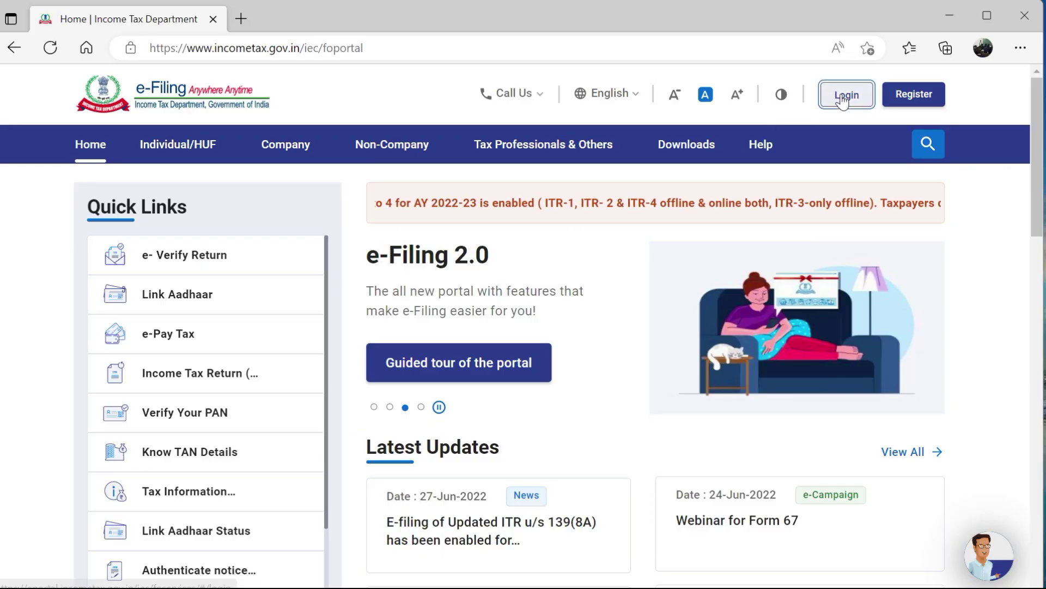
- Log in to the e-Filing portal with the PAN and go to e-File > Income Tax Returns > File Income Tax Return
click(838, 97)
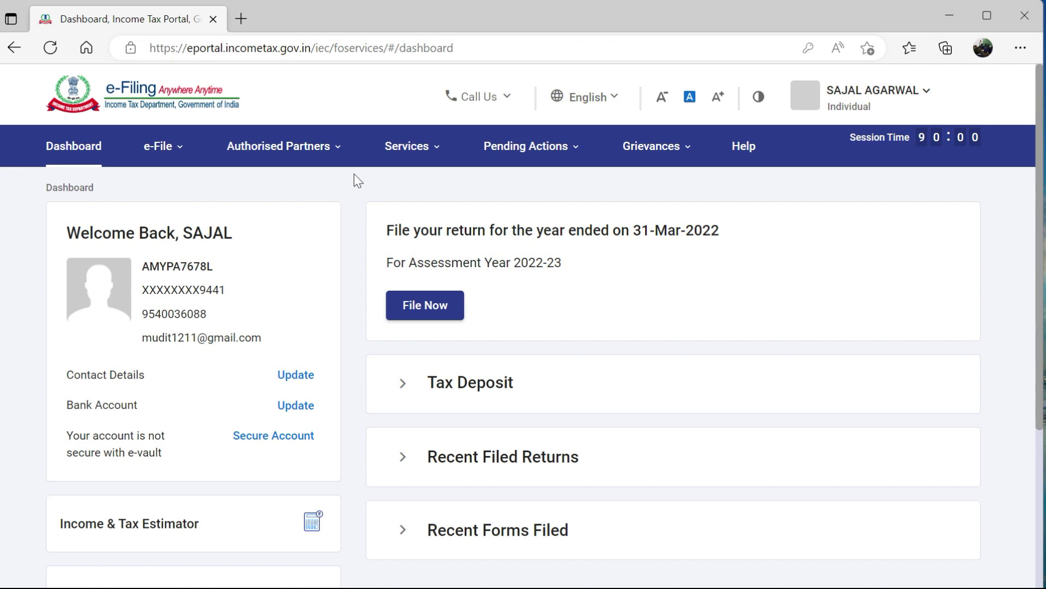
click(289, 146)
click(185, 143)
click(183, 143)
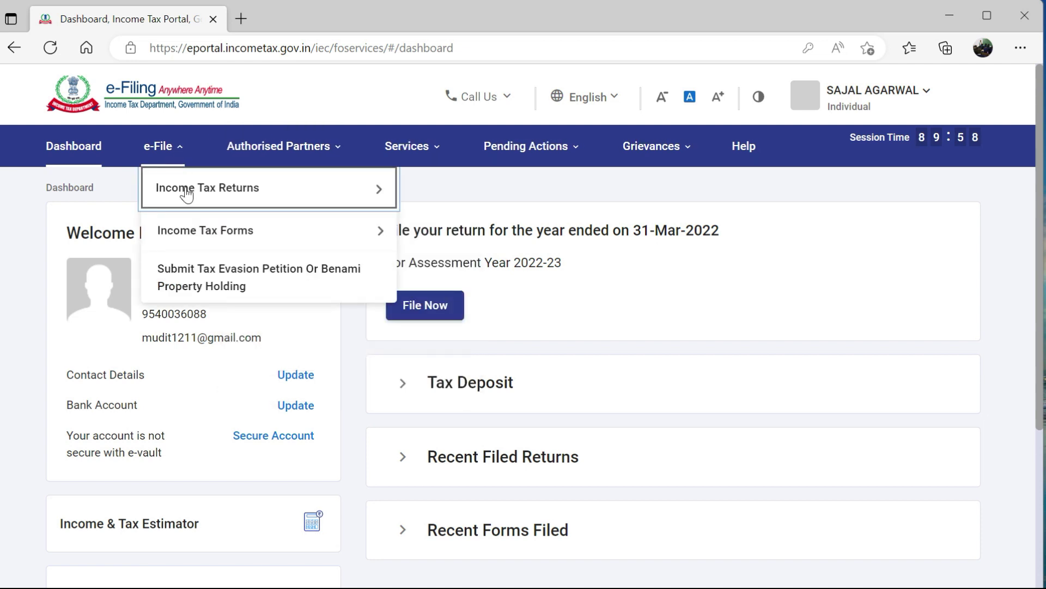
mouse_move(188, 196)
click(511, 189)
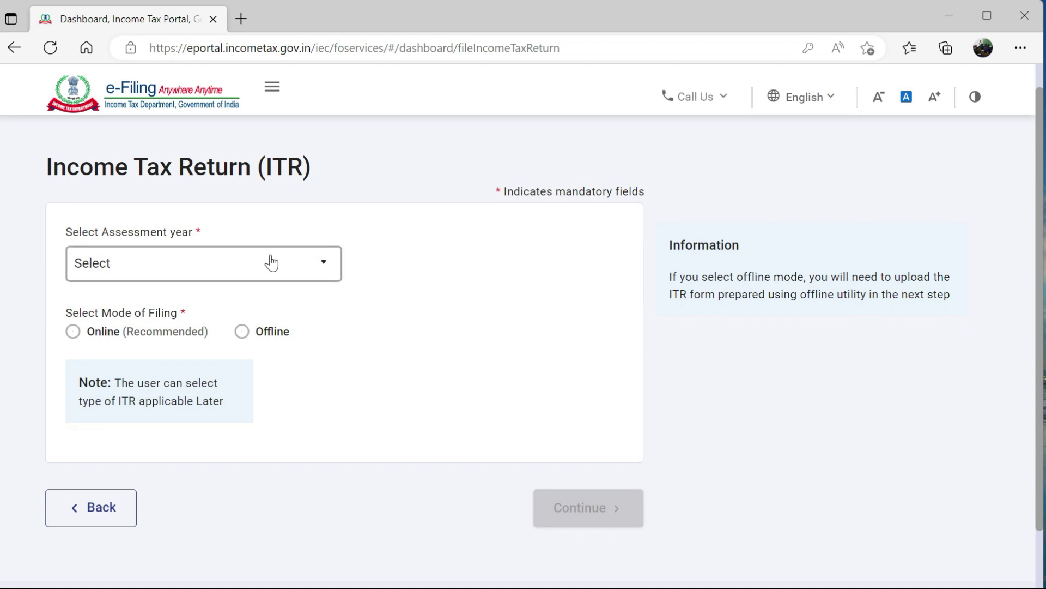
- Choose A.Y. 2021-22, 139(8A) Updated Return, no 44AB audit, ITR-1, and continue
click(272, 262)
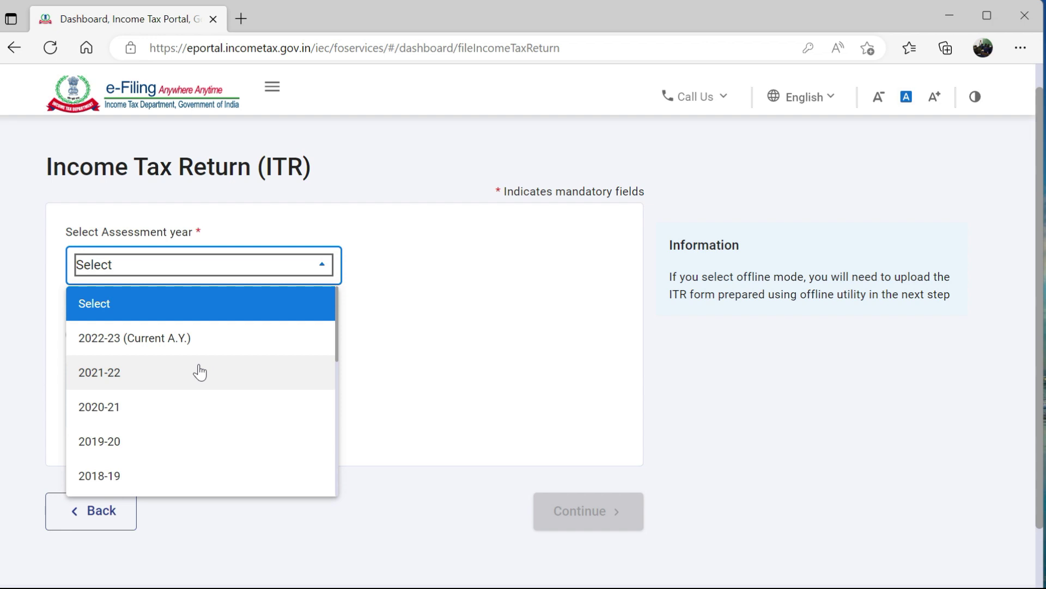
click(200, 372)
click(200, 356)
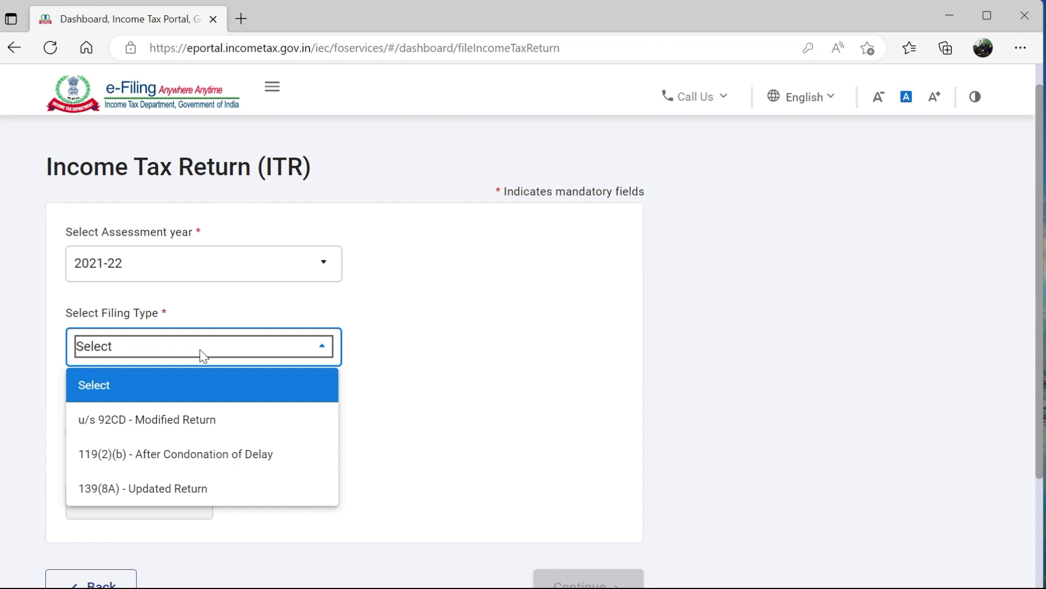
click(177, 488)
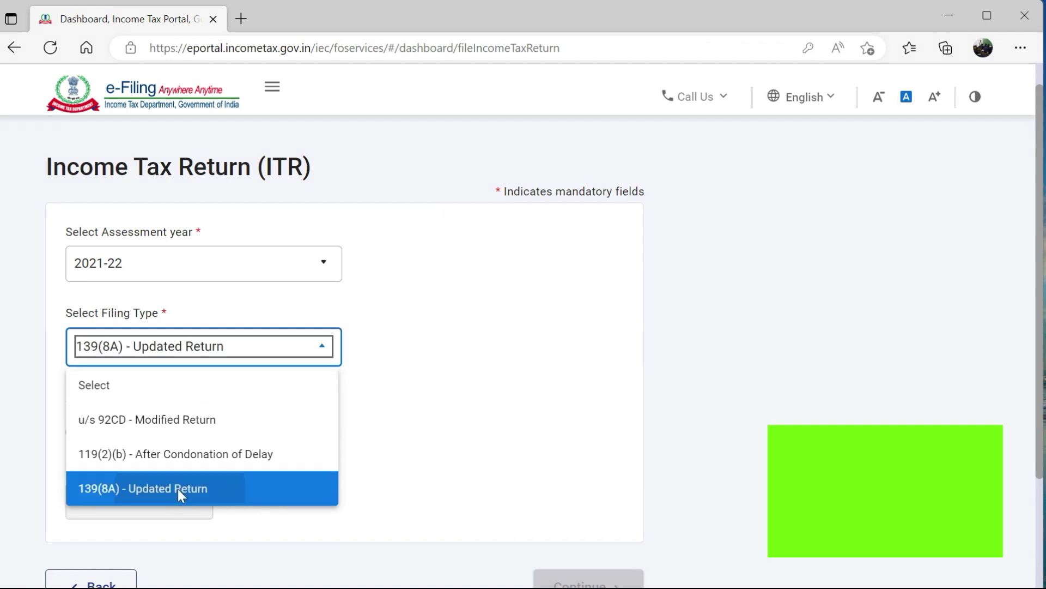
scroll(243, 436, down, 1)
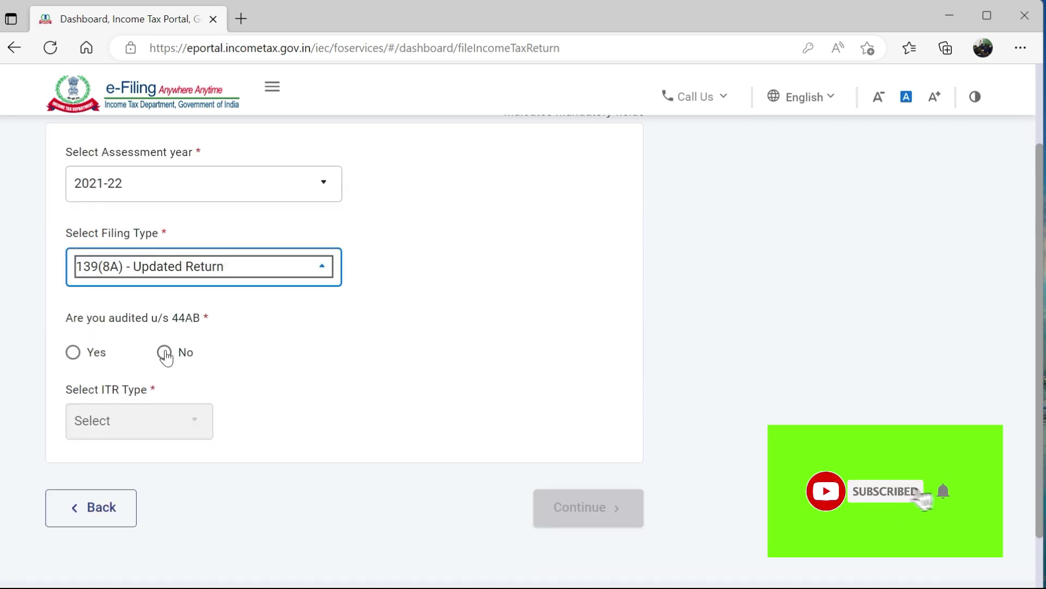
click(165, 350)
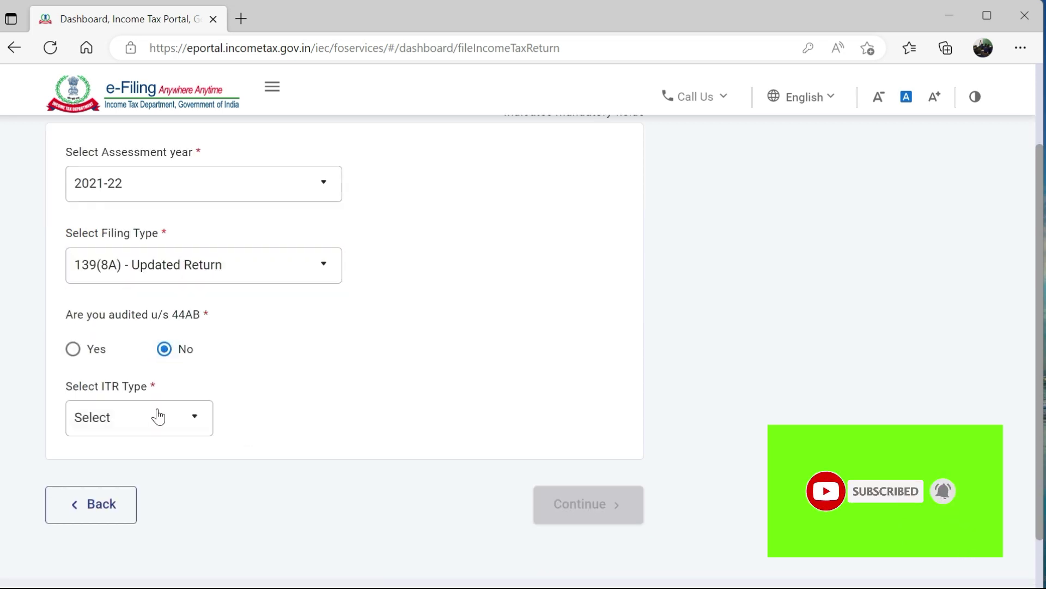
click(155, 418)
click(145, 491)
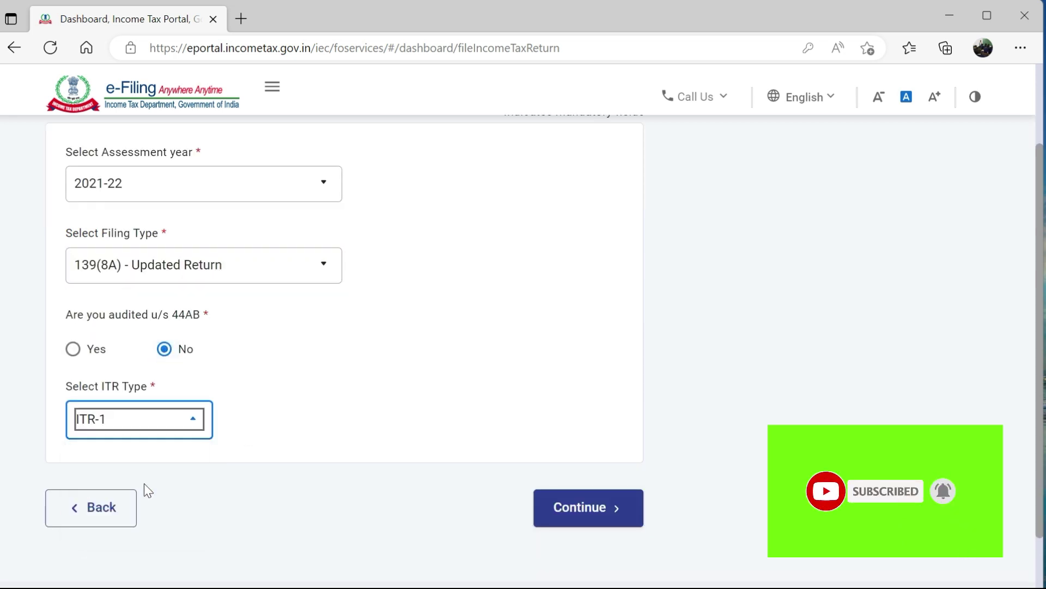
click(567, 510)
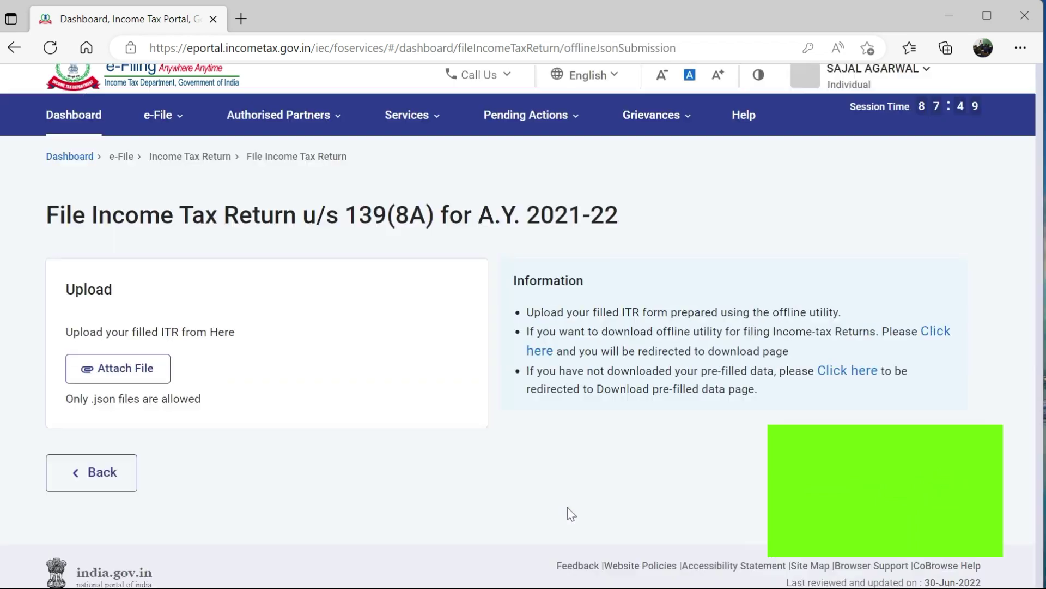